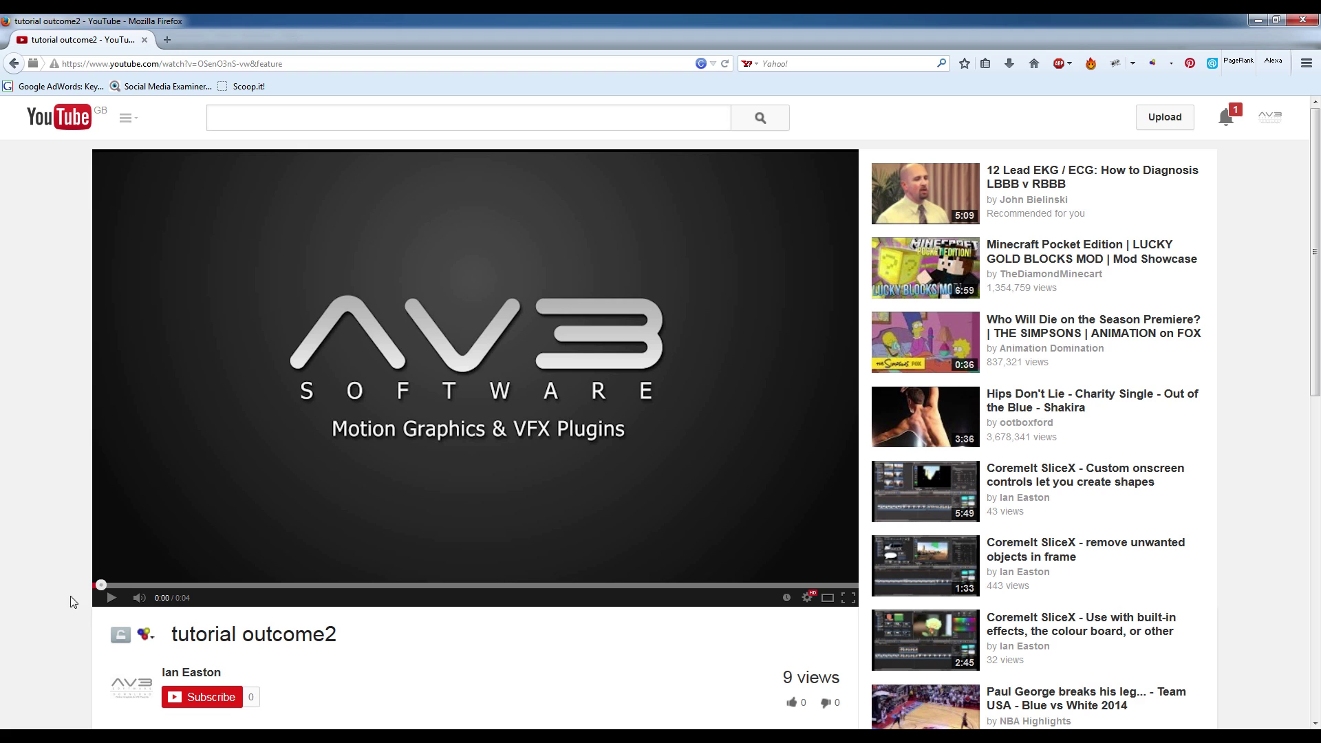
- Play the 4-second 'tutorial outcome2' video of the AV3 Software logo dissolving into particles
click(102, 601)
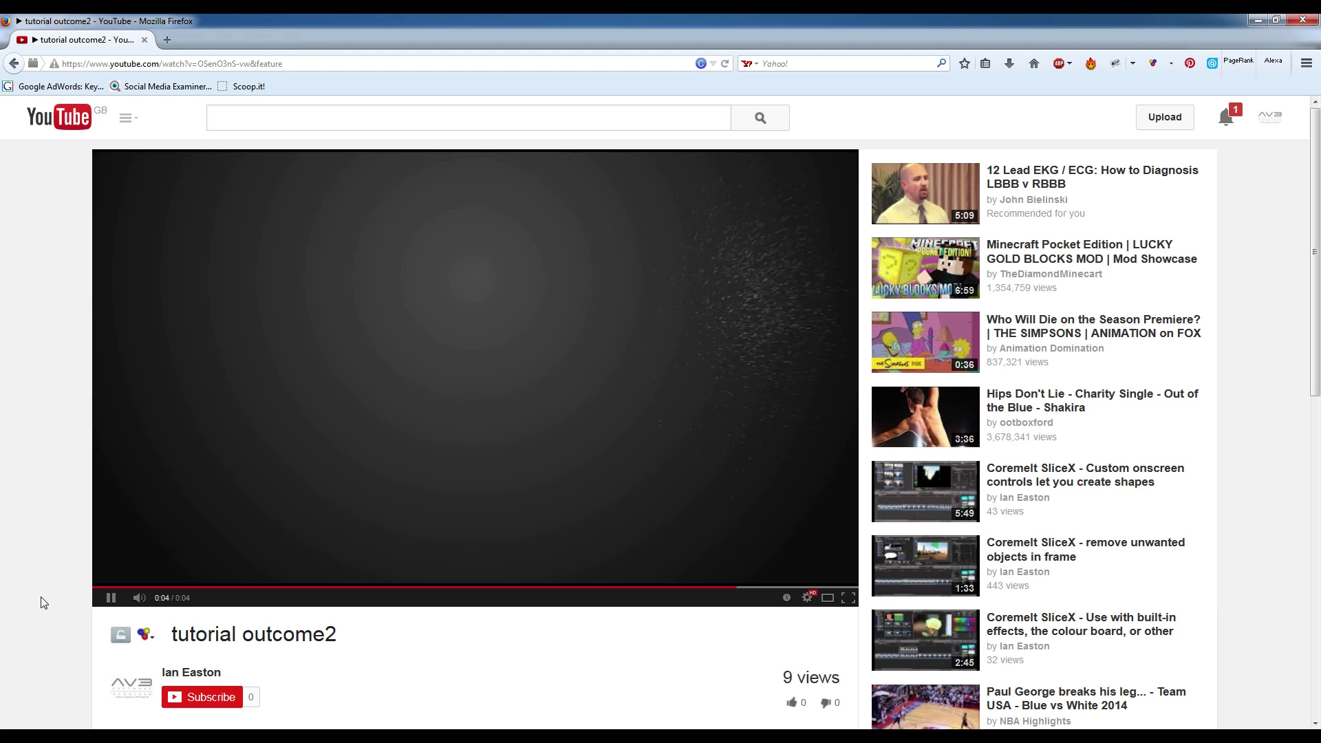
- In After Effects, create a new composition named Main at 960×540, 24 fps, 5 seconds
key(alt+Tab)
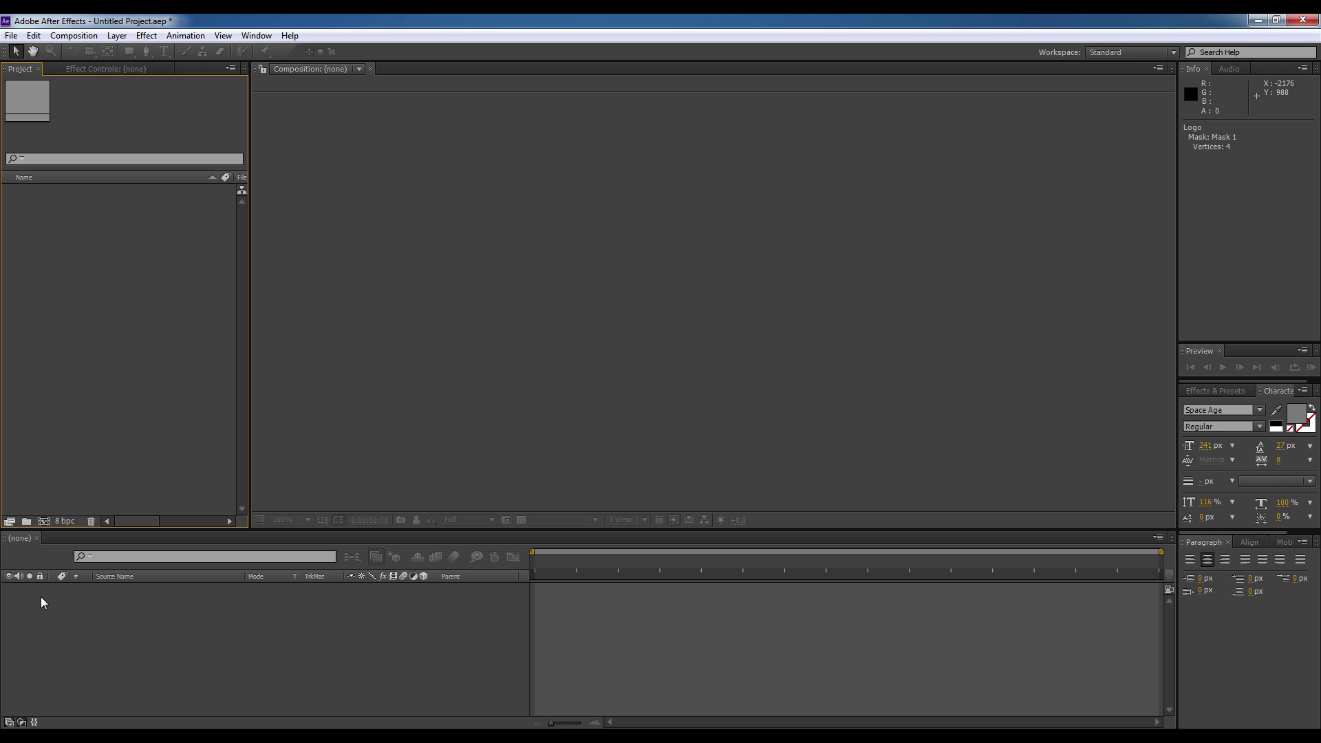
click(43, 522)
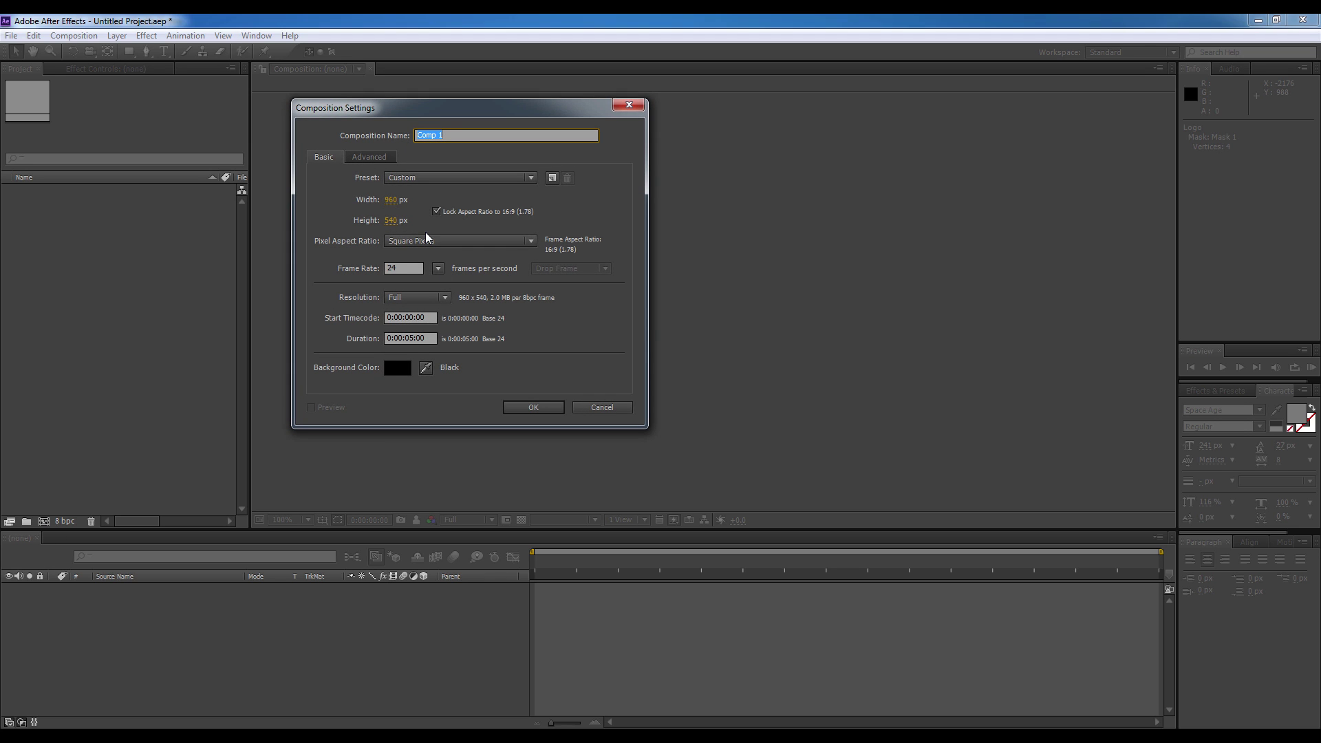
text(Main)
click(536, 406)
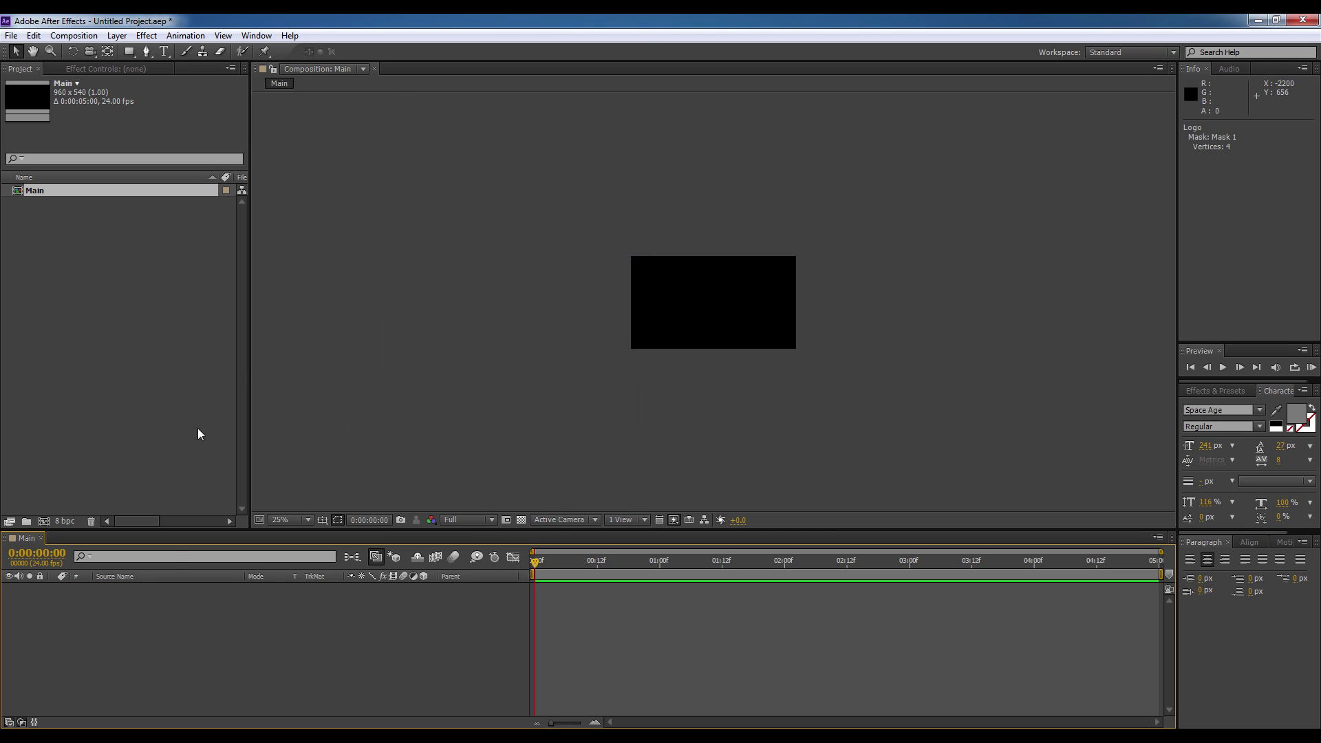
- Add a new solid layer named BG to the Main composition
right_click(164, 604)
mouse_move(248, 457)
click(427, 492)
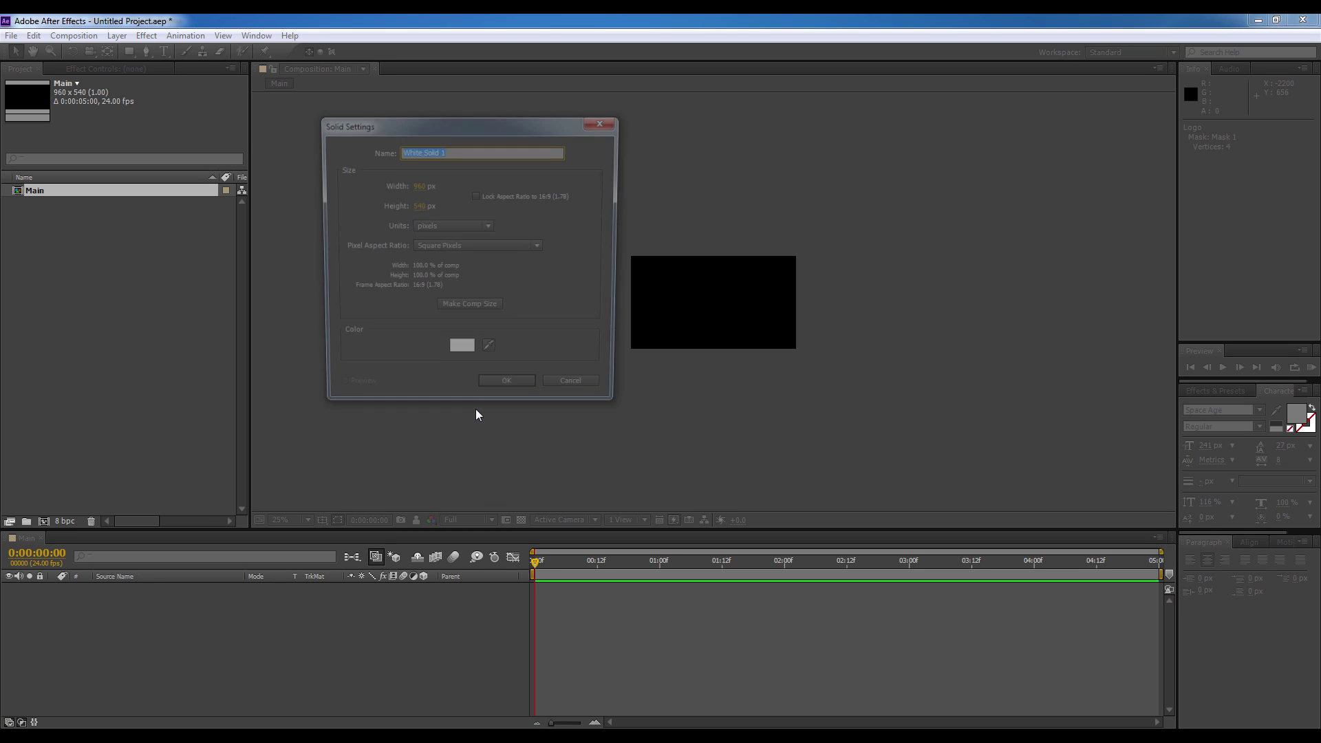
text(BG)
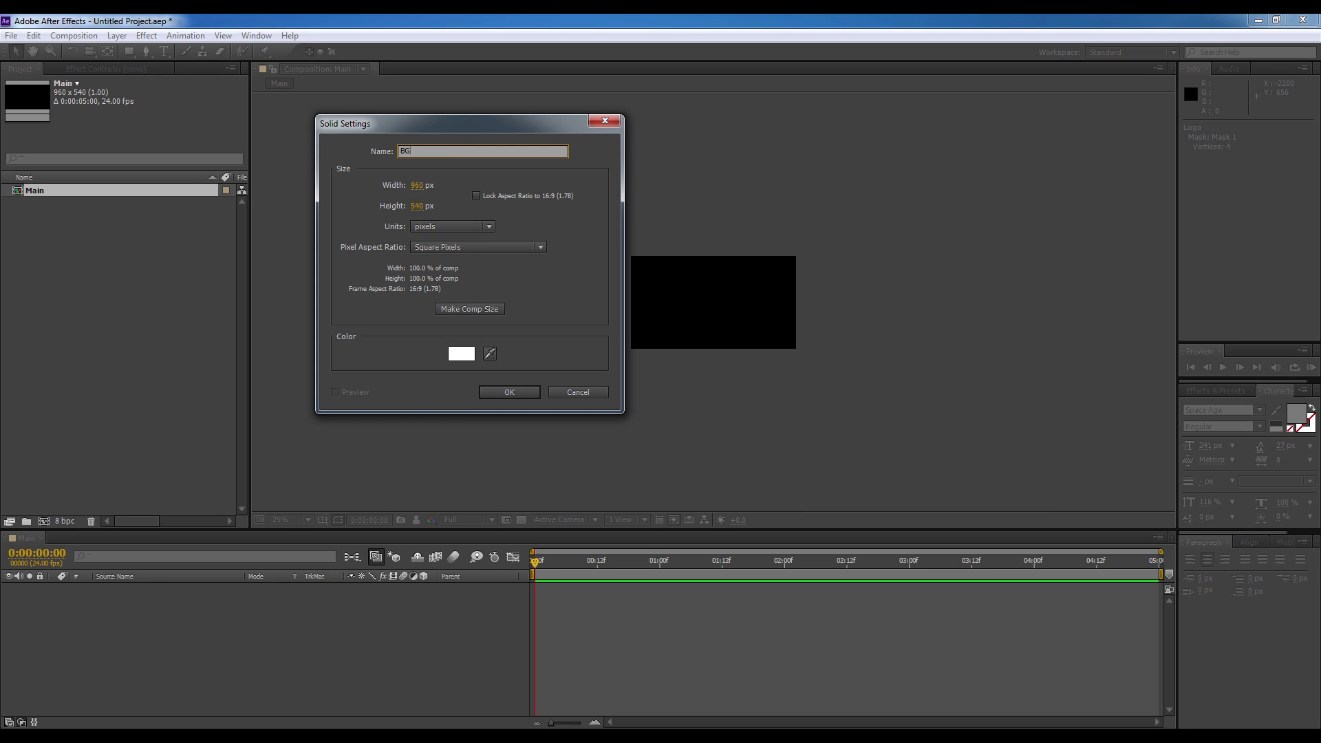
click(508, 392)
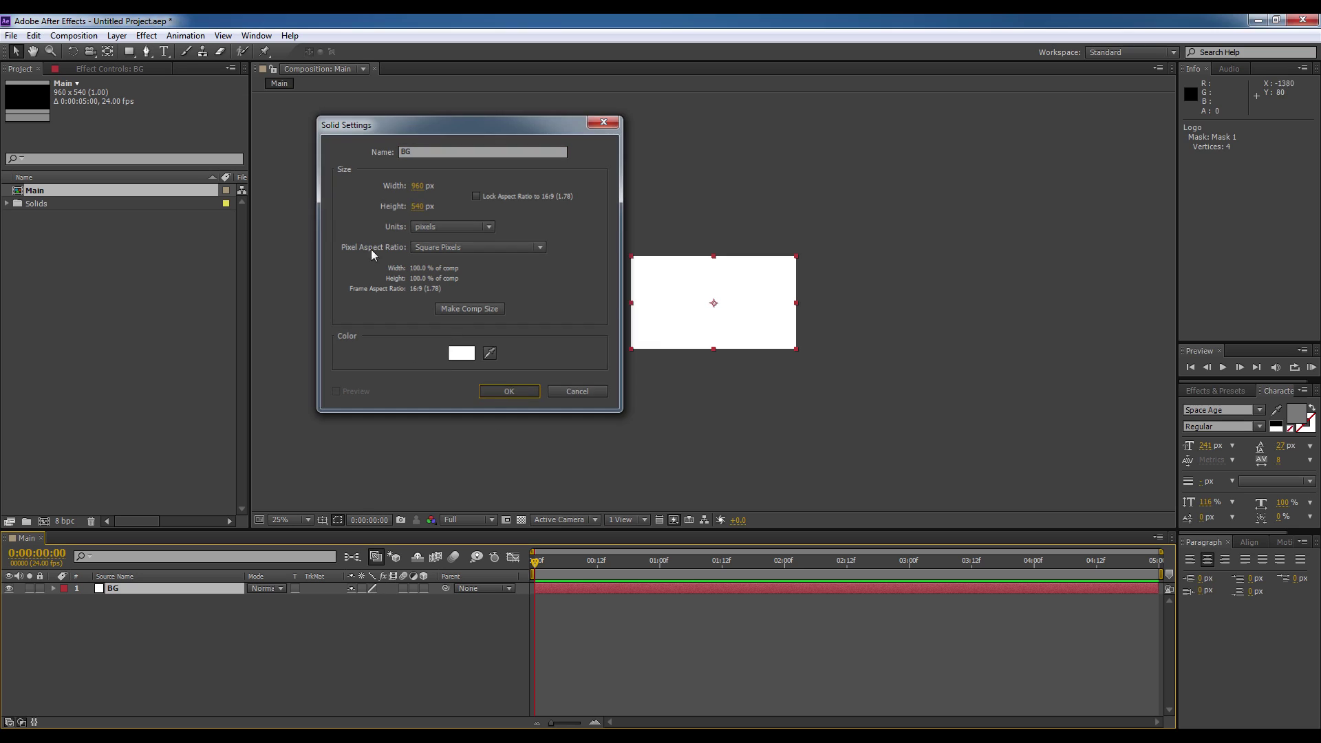
- Apply the Ramp effect to BG and set its shape to Radial Ramp
click(145, 36)
mouse_move(209, 208)
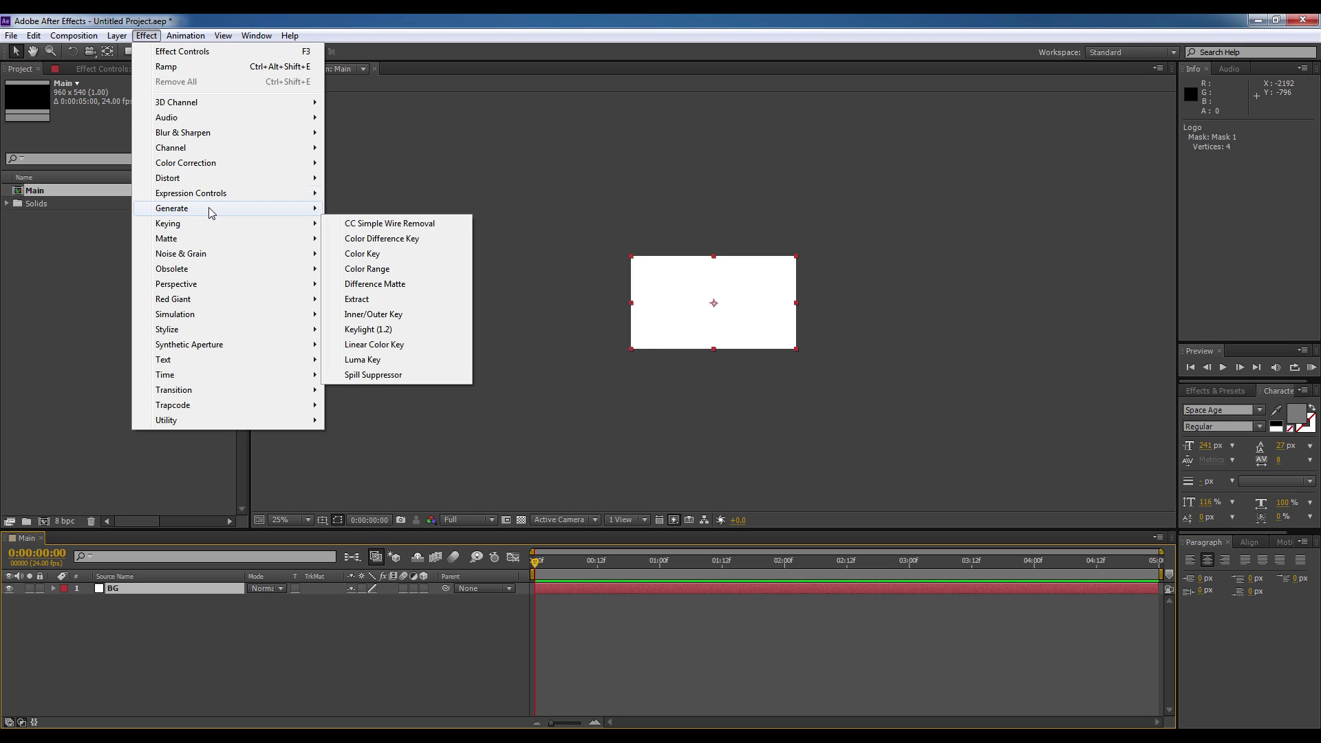
click(358, 525)
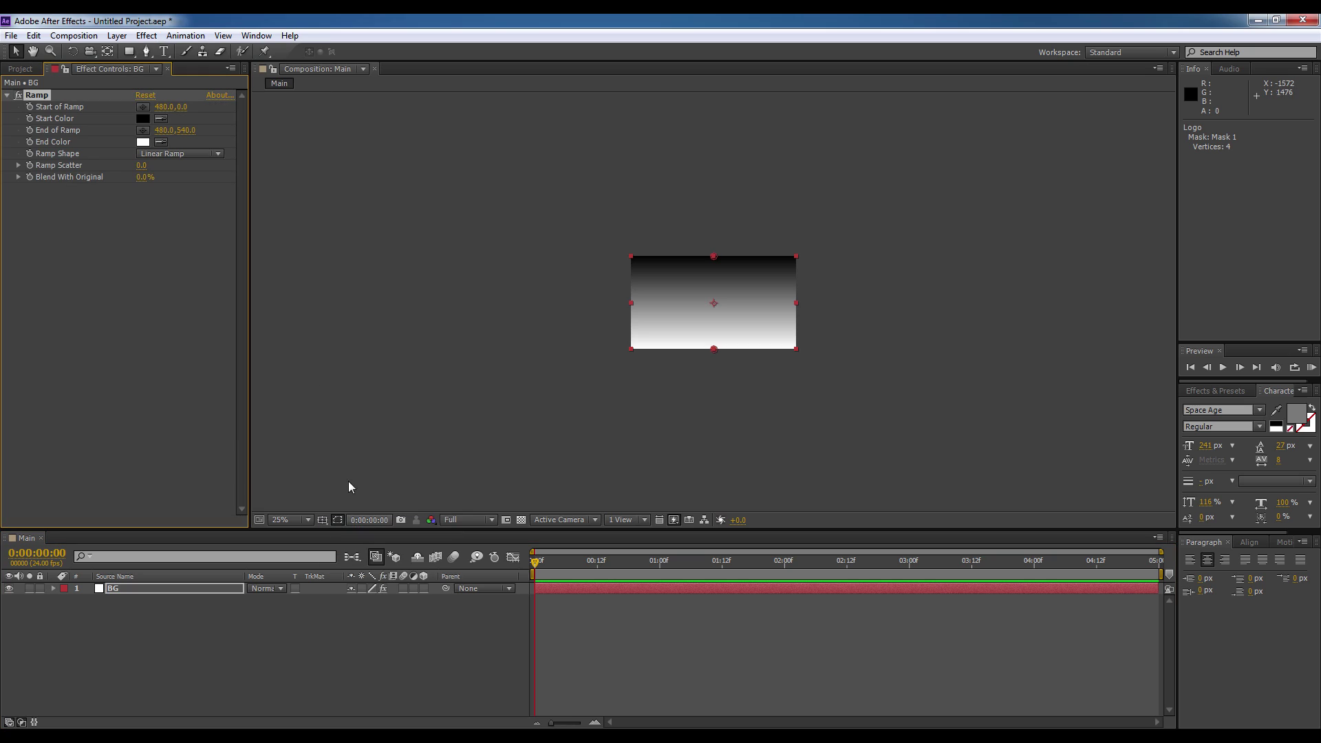
click(201, 154)
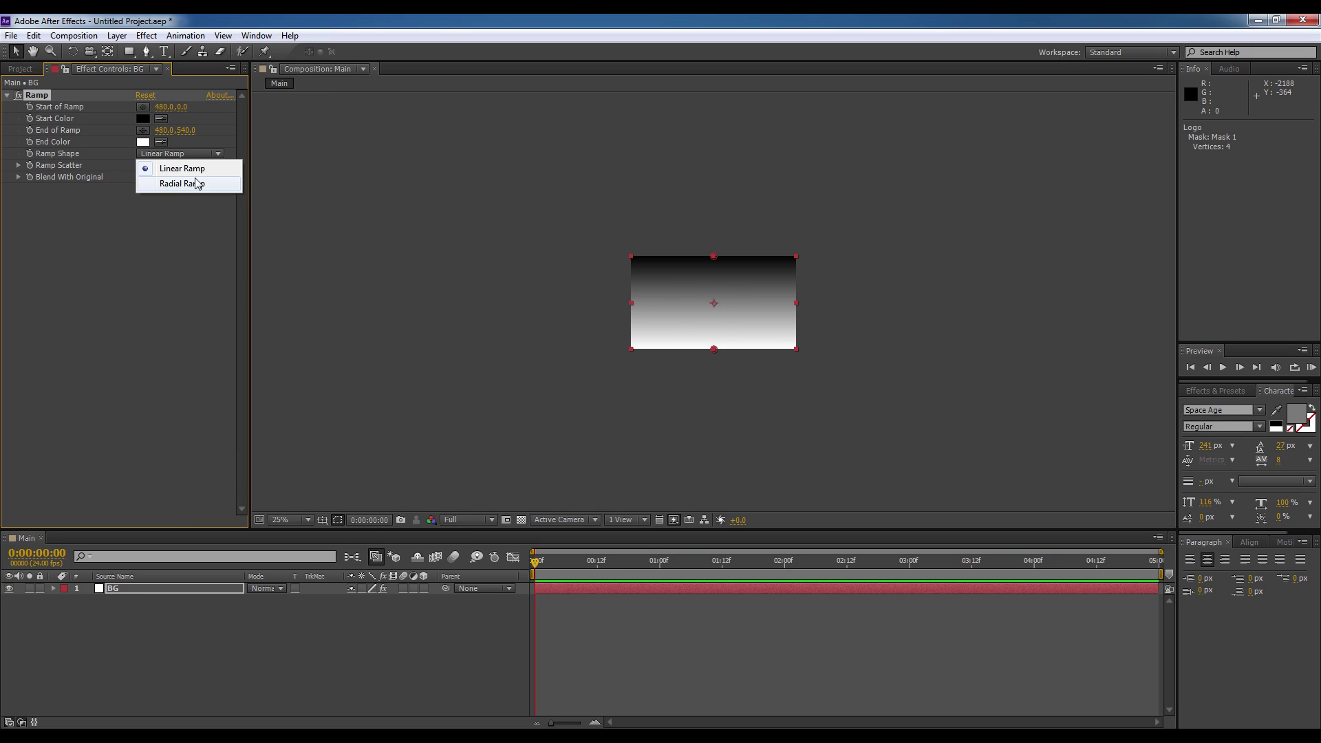
click(196, 183)
- Set the ramp's start colour to grey 4F4F4F and its end colour to 171717
click(143, 118)
click(339, 362)
drag(339, 361, 292, 434)
click(591, 316)
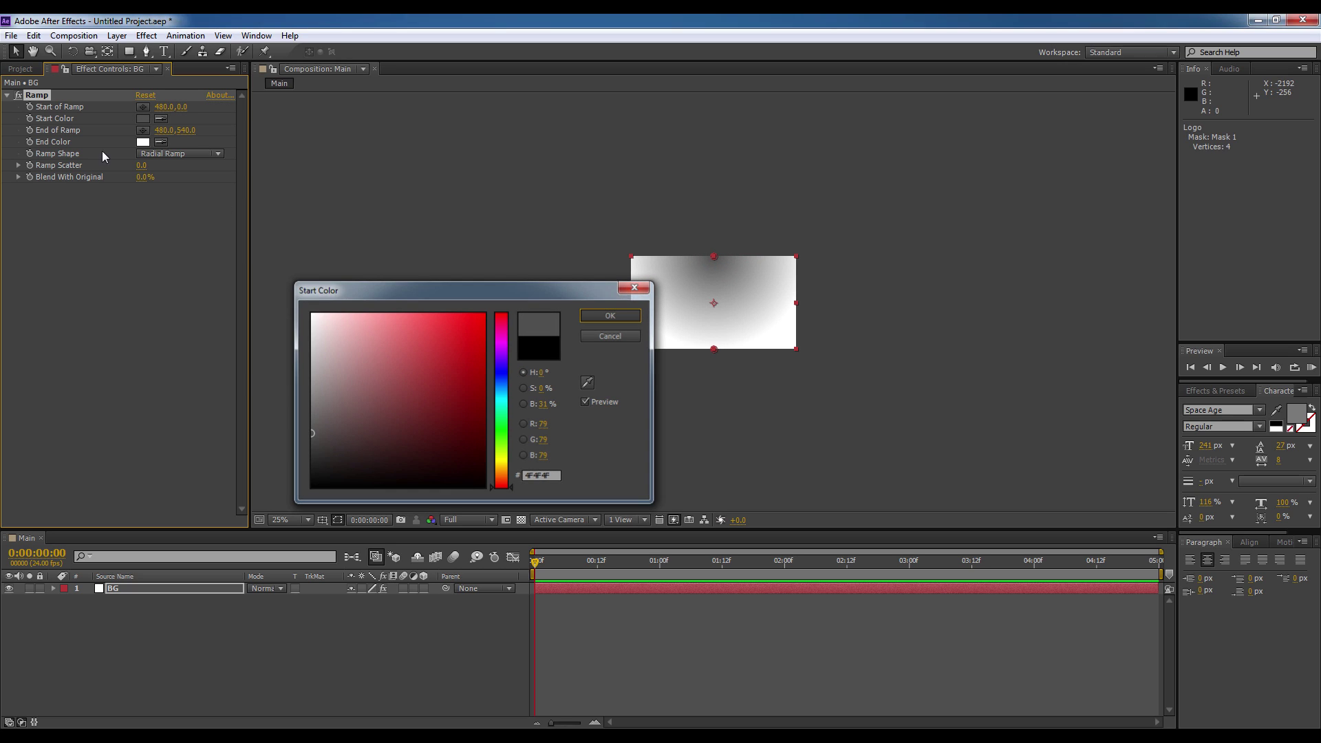
click(143, 142)
drag(358, 440, 296, 473)
click(593, 315)
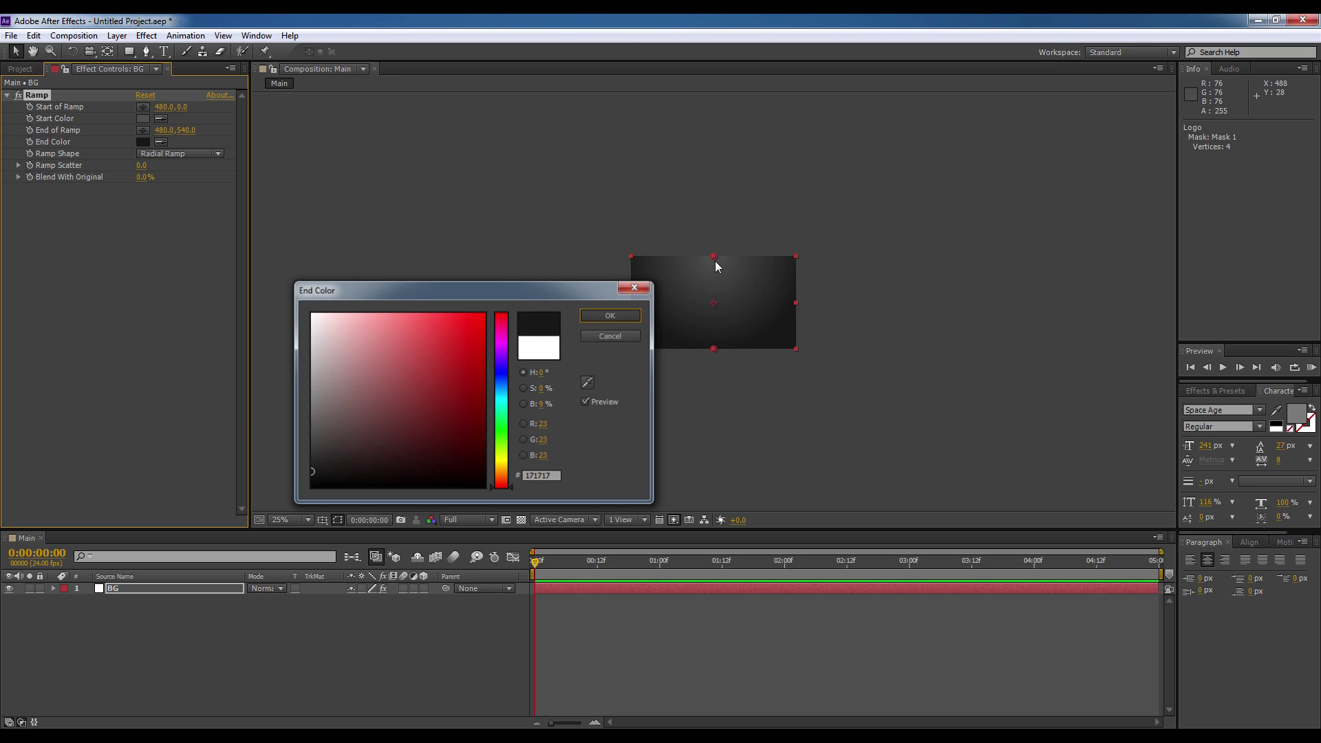
- Move the ramp points to 480,164 and 480,740 so the bright centre sits above middle
drag(713, 262, 713, 288)
drag(713, 350, 713, 381)
key(period)
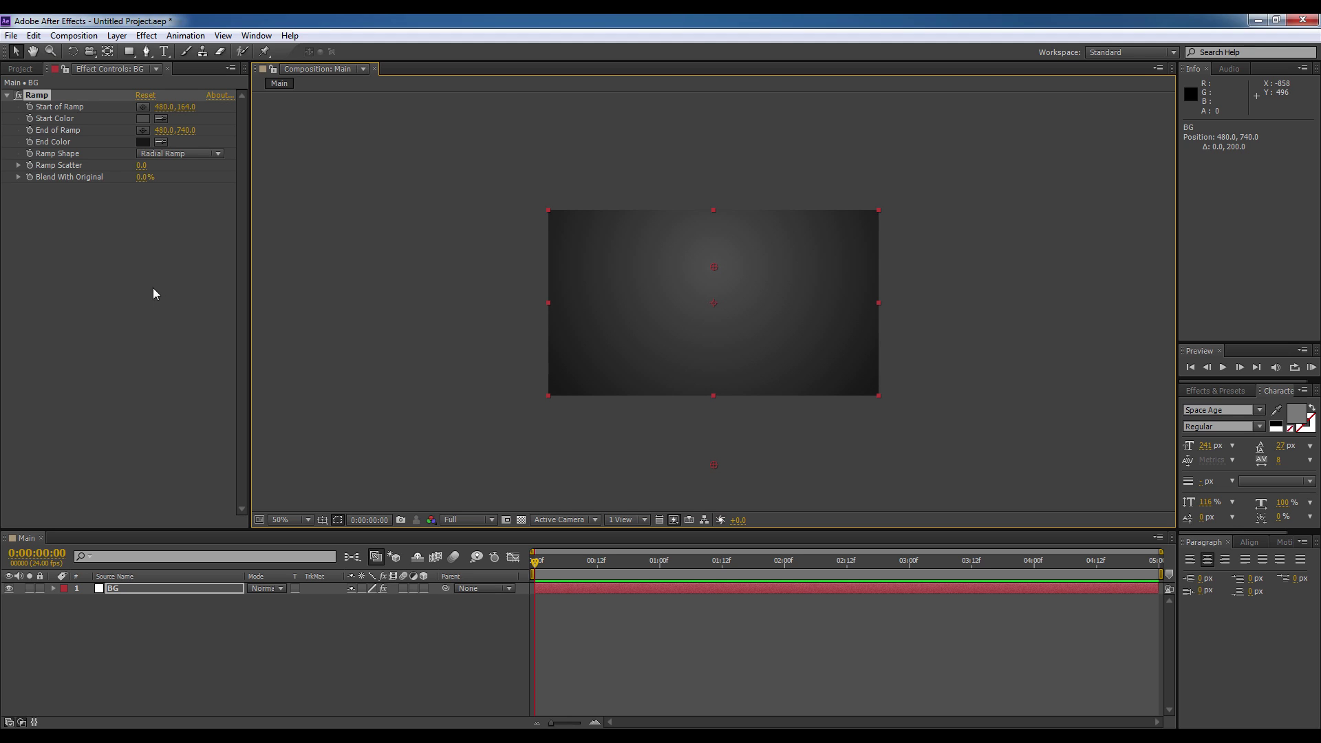
- Import Logo Image.png into the project
click(20, 69)
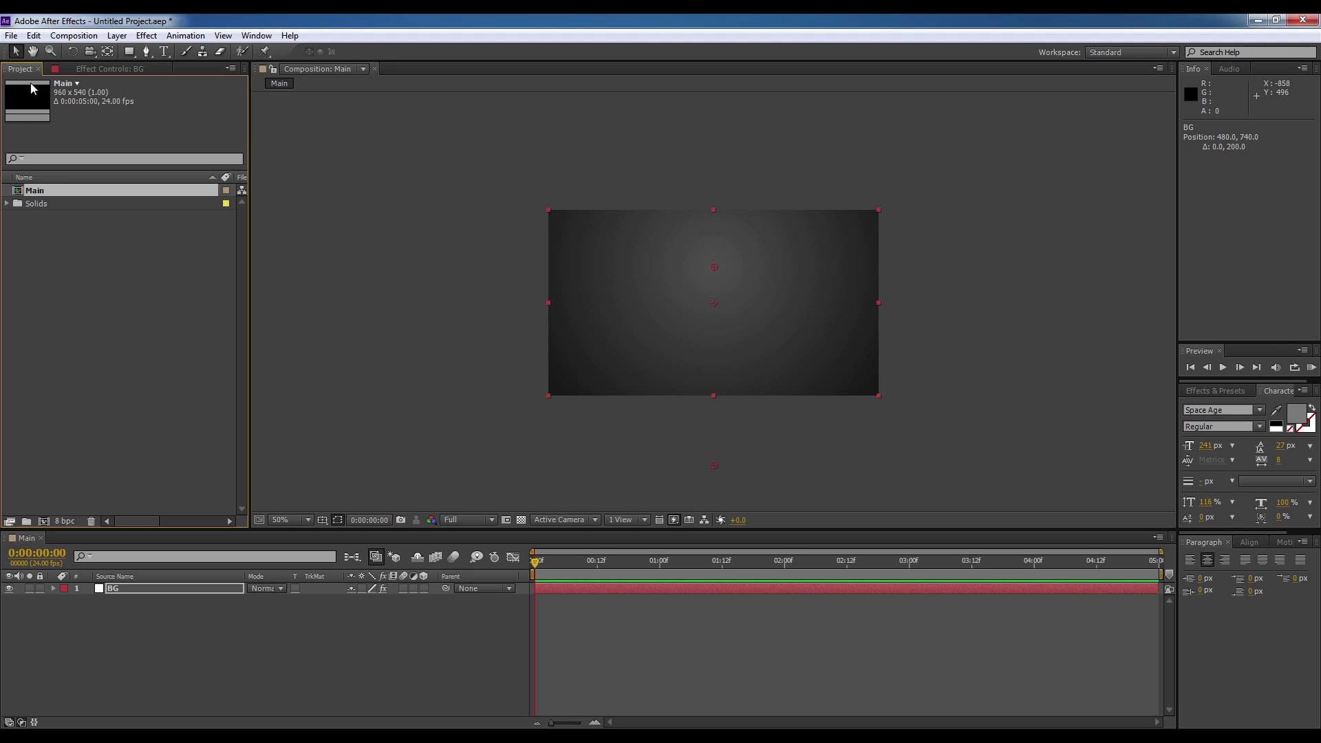
right_click(47, 233)
mouse_move(172, 281)
click(284, 282)
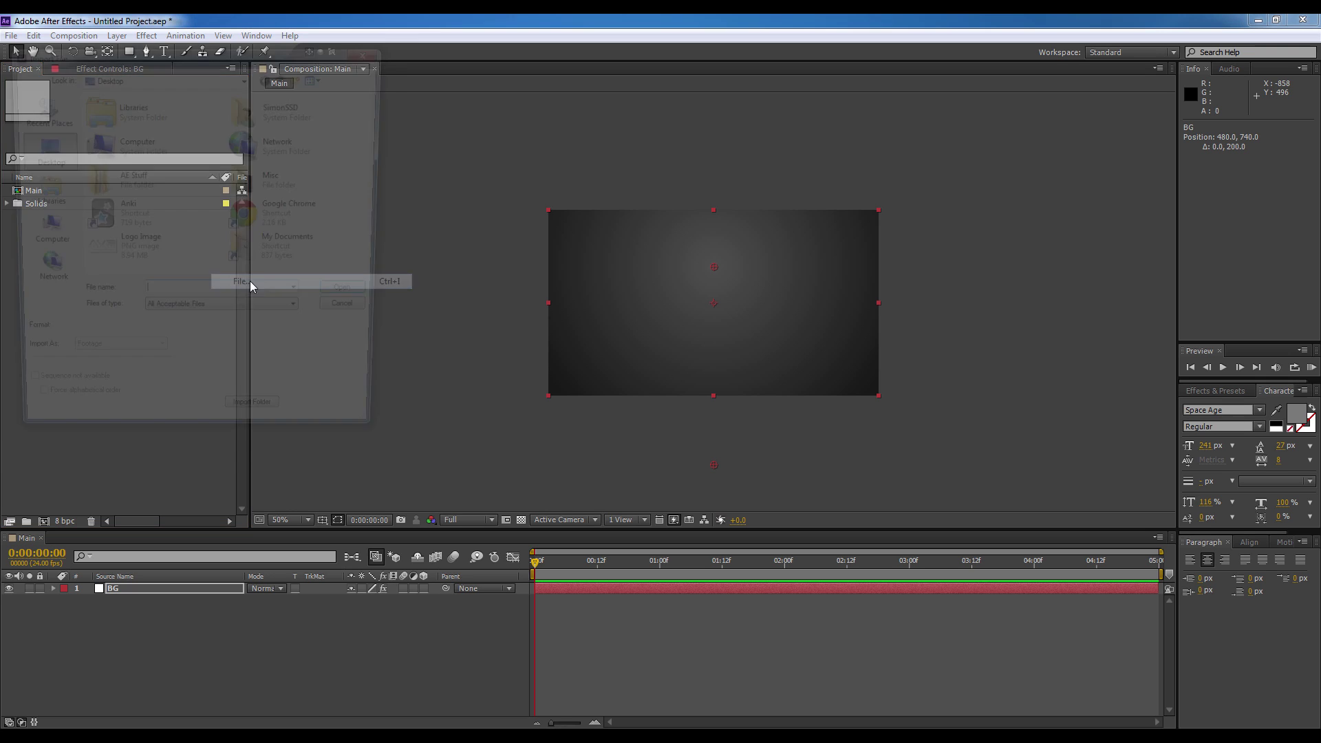
double_click(131, 251)
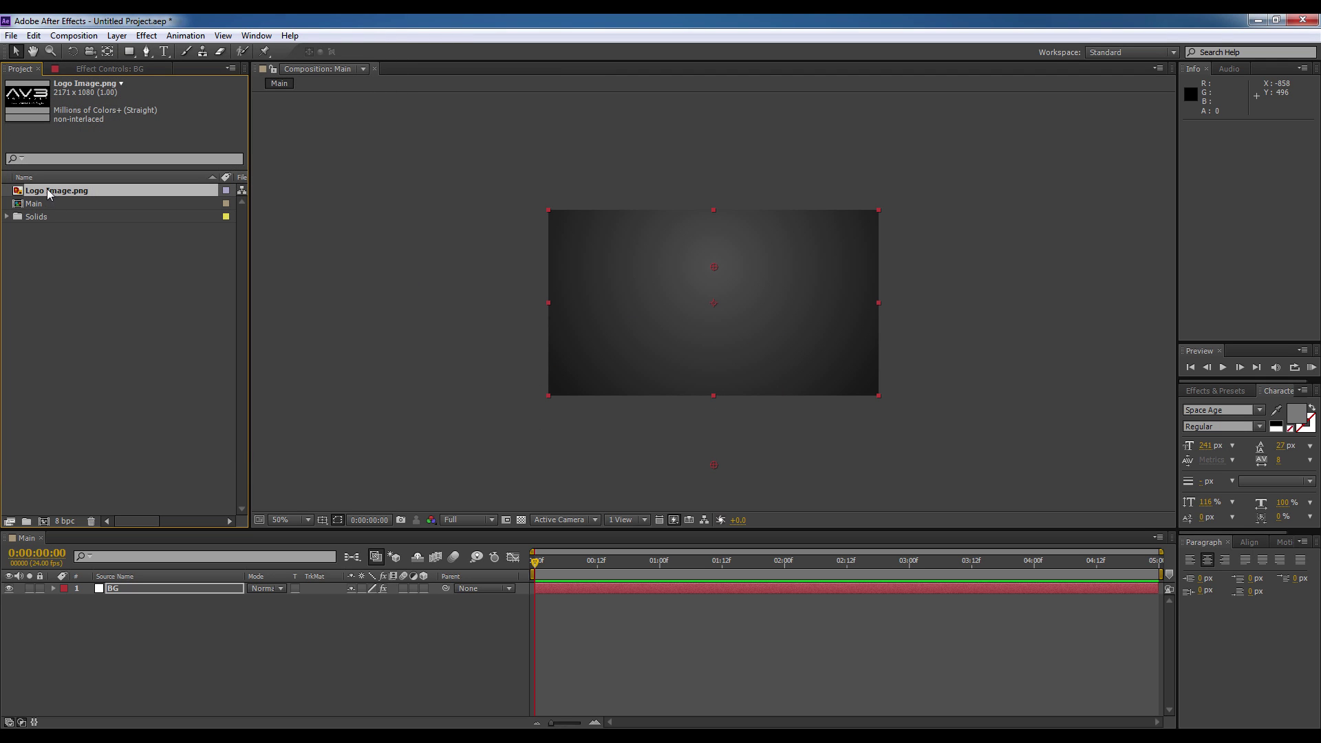
- Place the logo image above BG in Main and scale it to 25%
drag(48, 195, 125, 584)
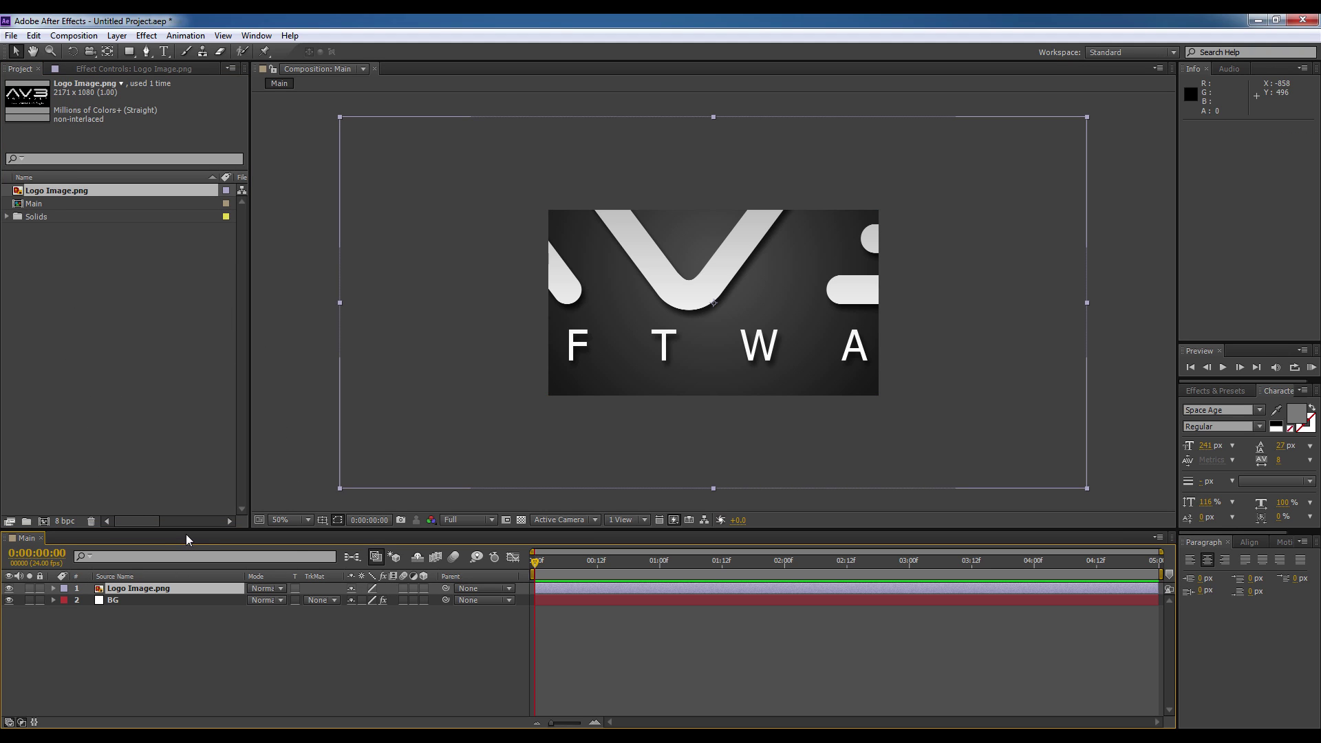
key(s)
click(370, 600)
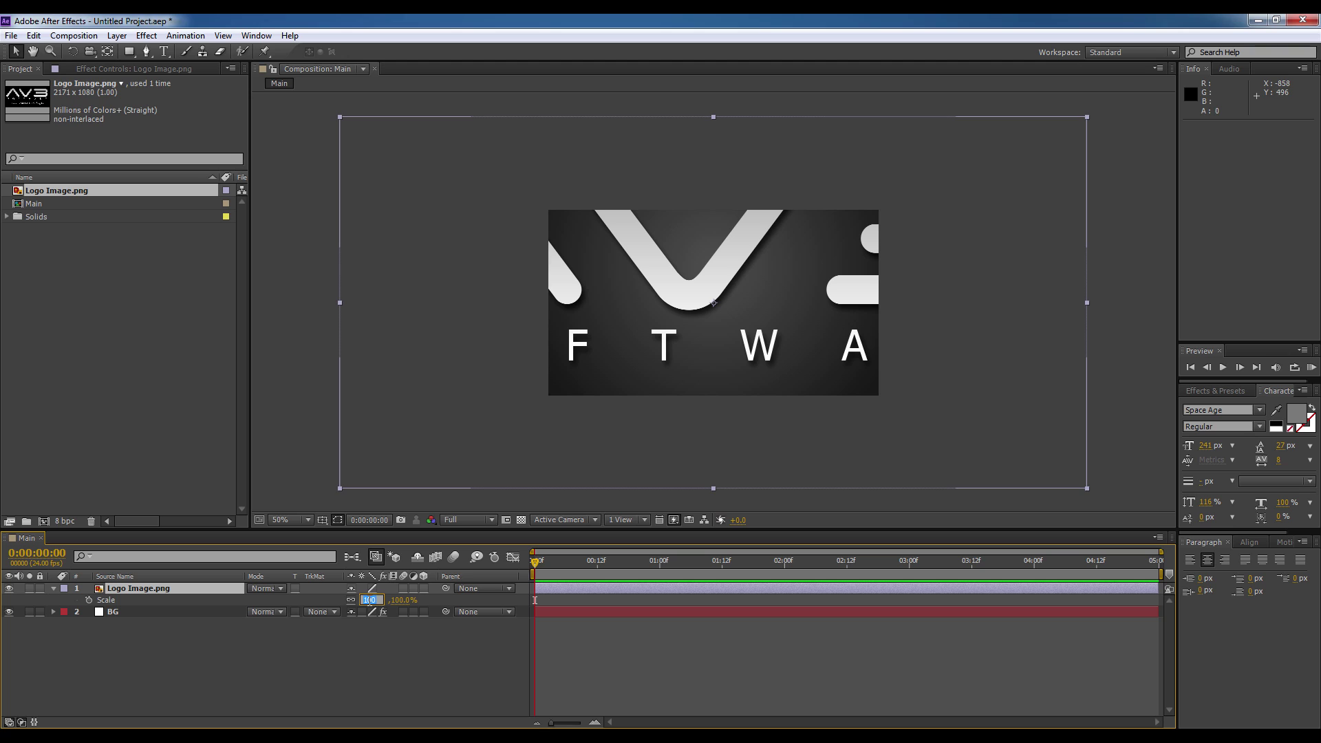
text(25)
key(Return)
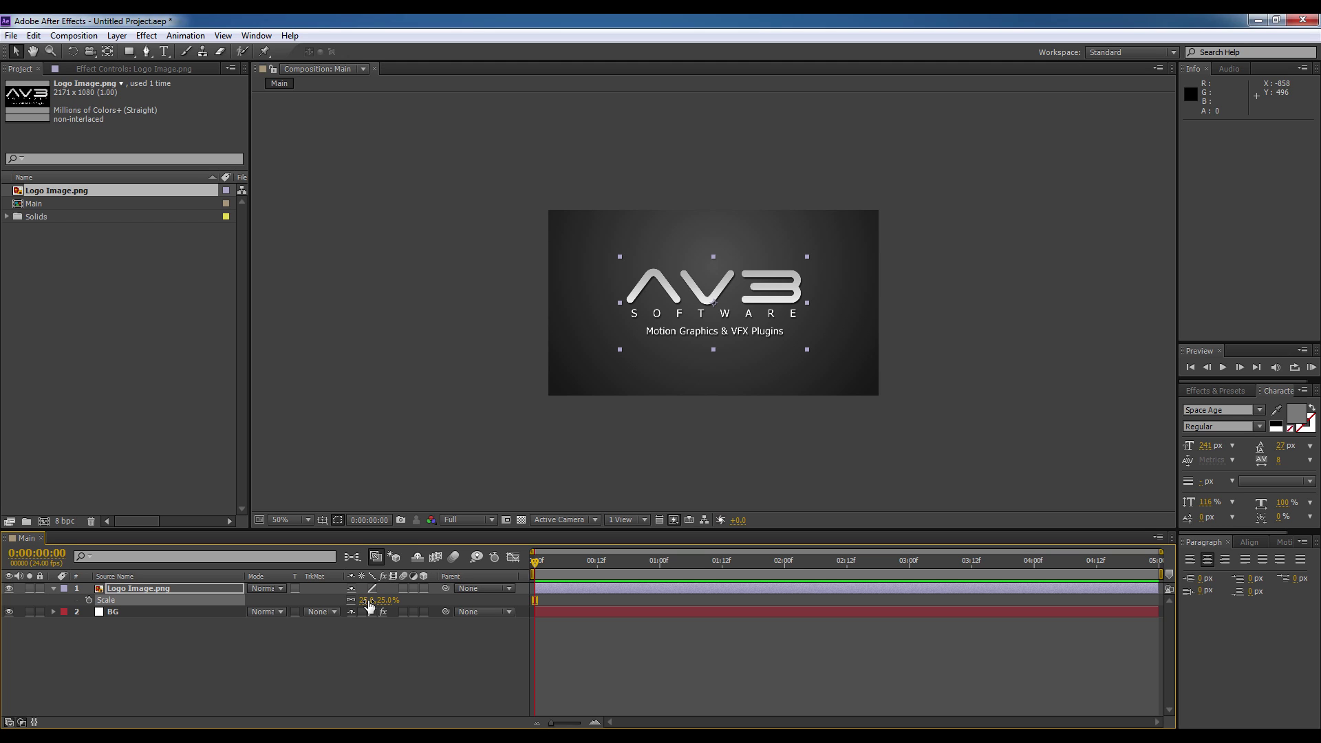
- Precompose the logo image layer into a composition named Logo
right_click(135, 593)
click(204, 476)
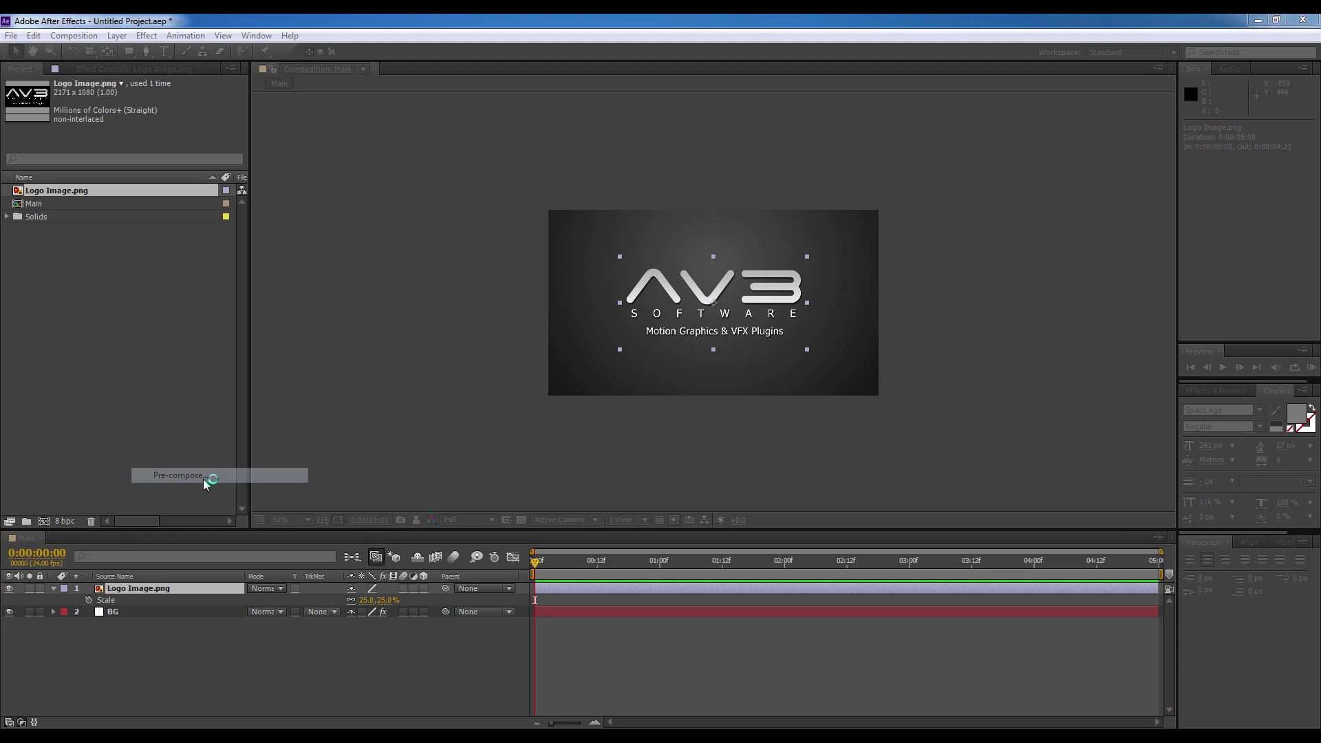
text(Logo)
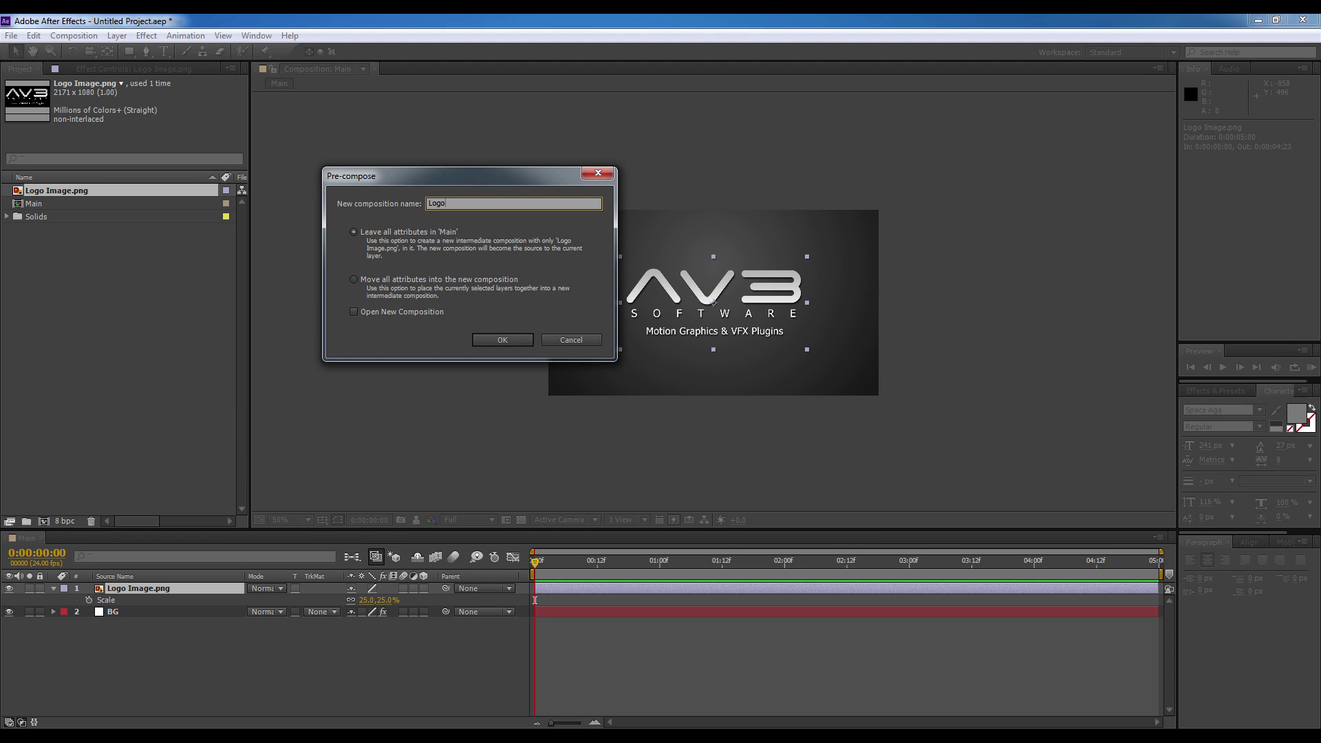
key(Return)
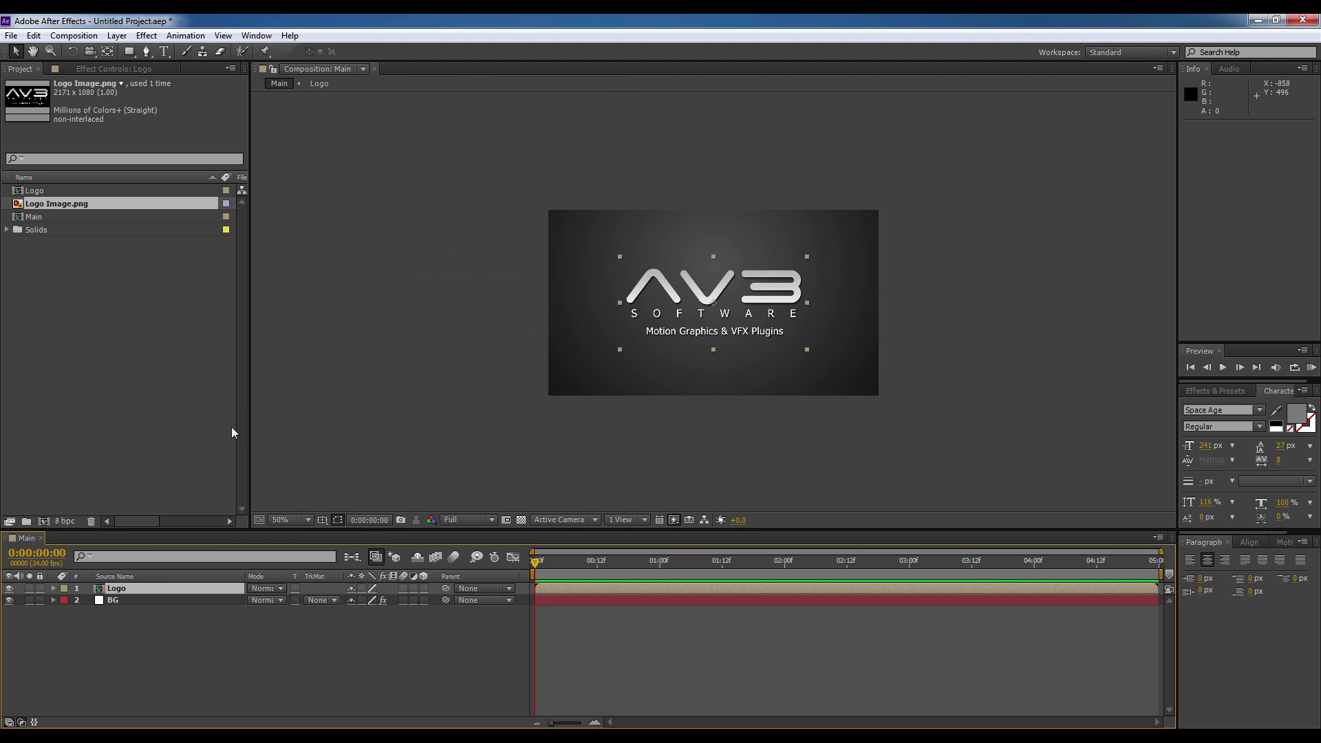
- Precompose the Logo layer into a composition named Effect and open it zoomed to fit
right_click(121, 591)
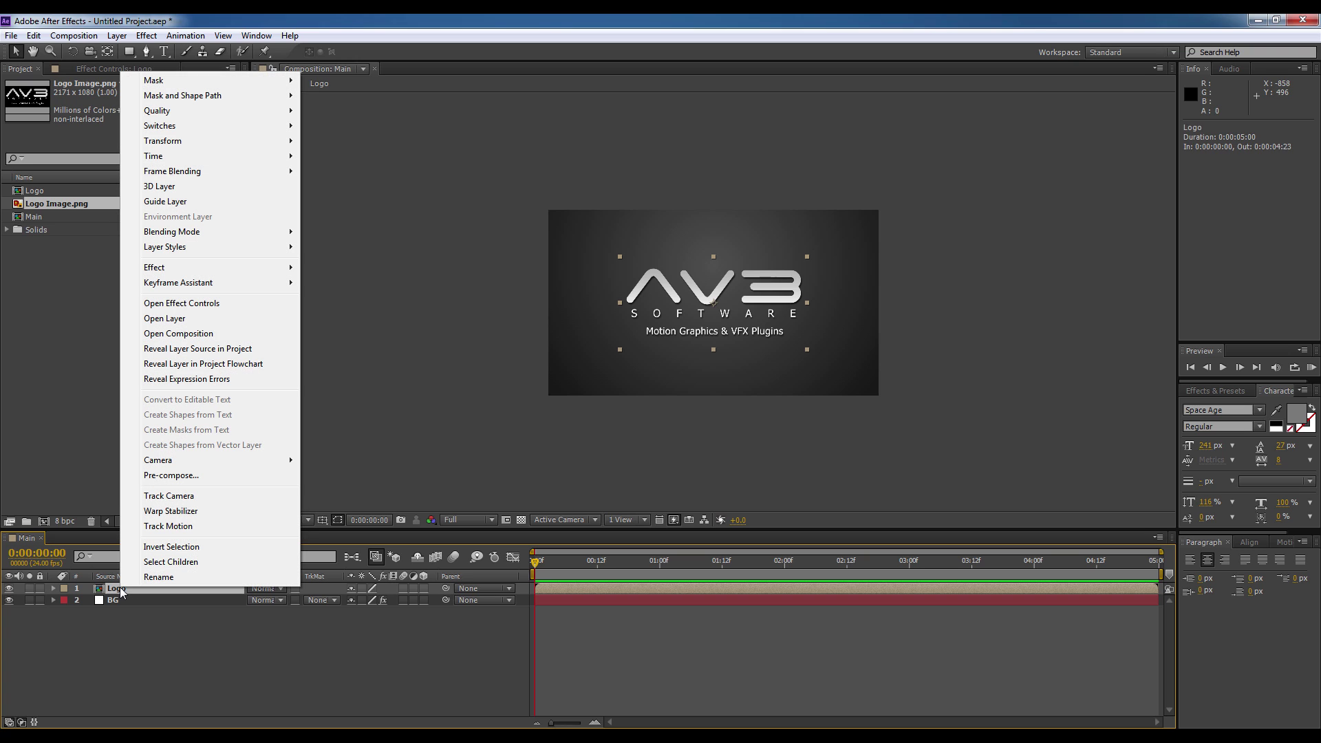
click(203, 475)
text(Effe)
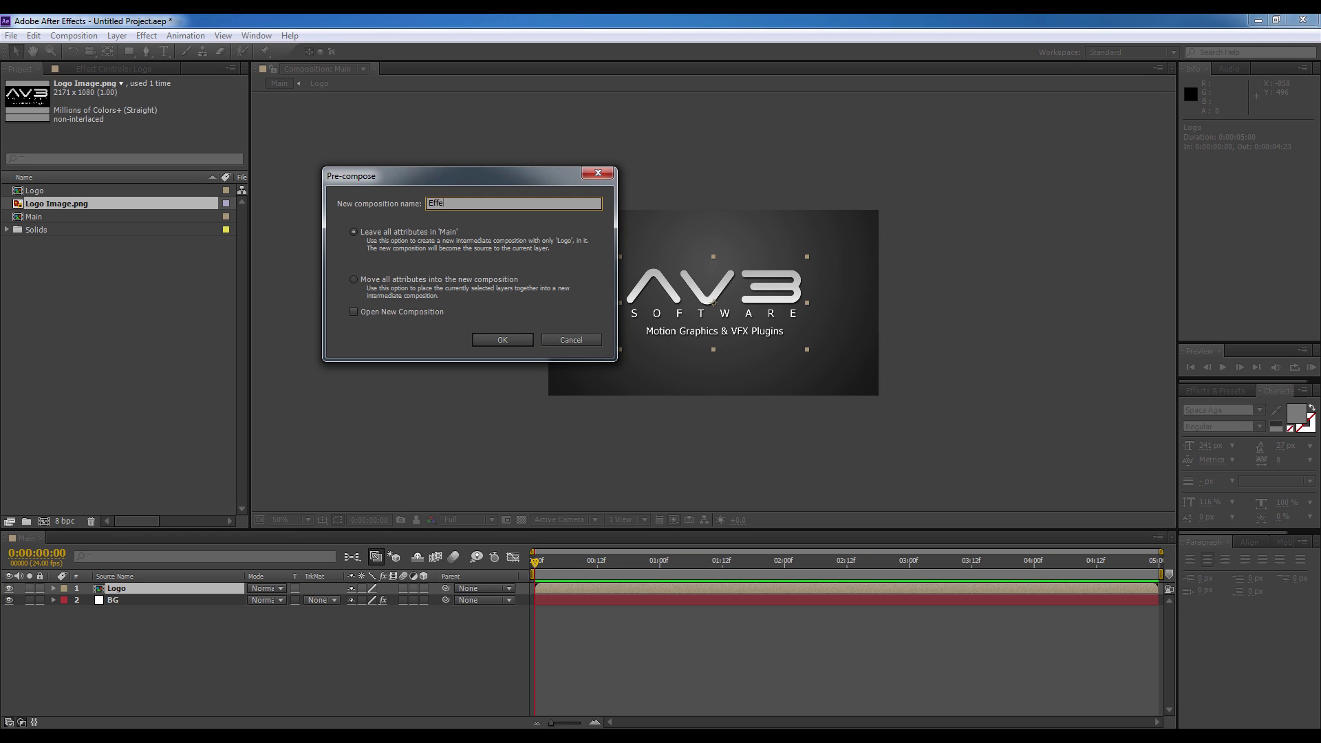
text(ct)
key(Return)
double_click(35, 191)
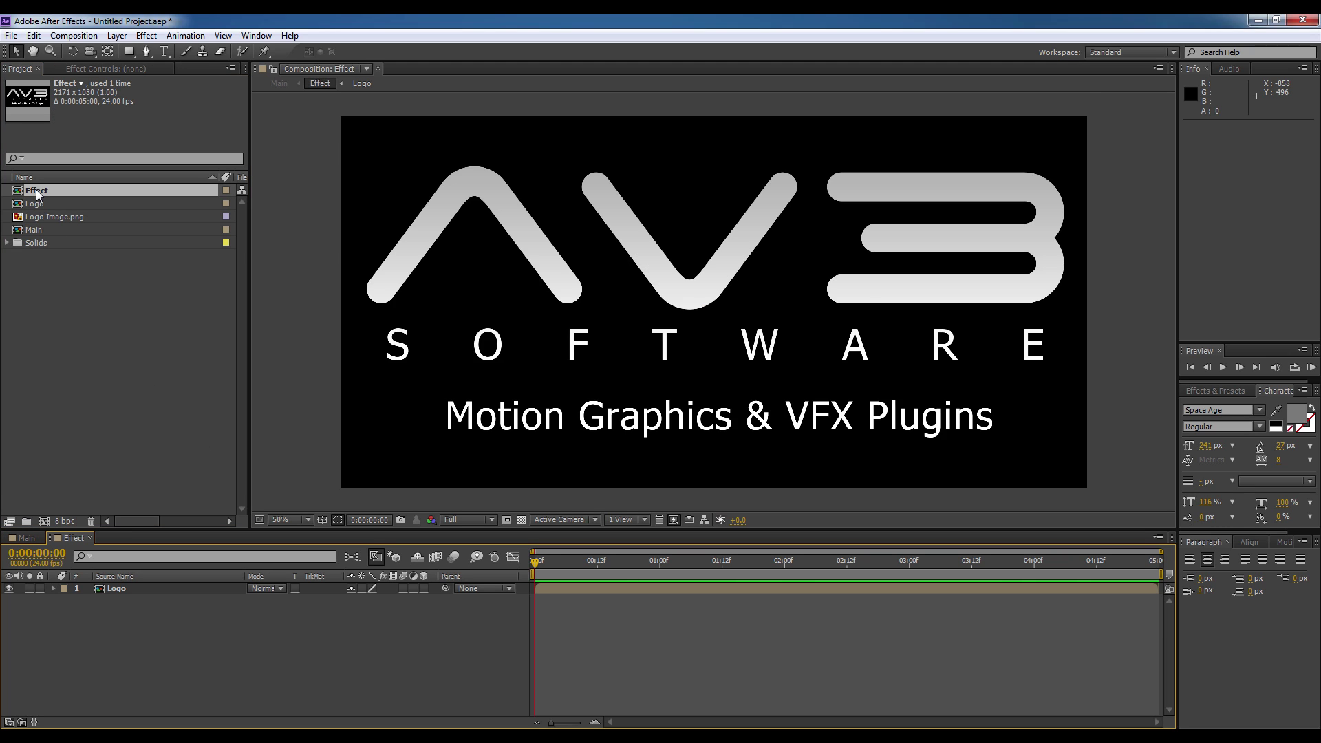
key(comma)
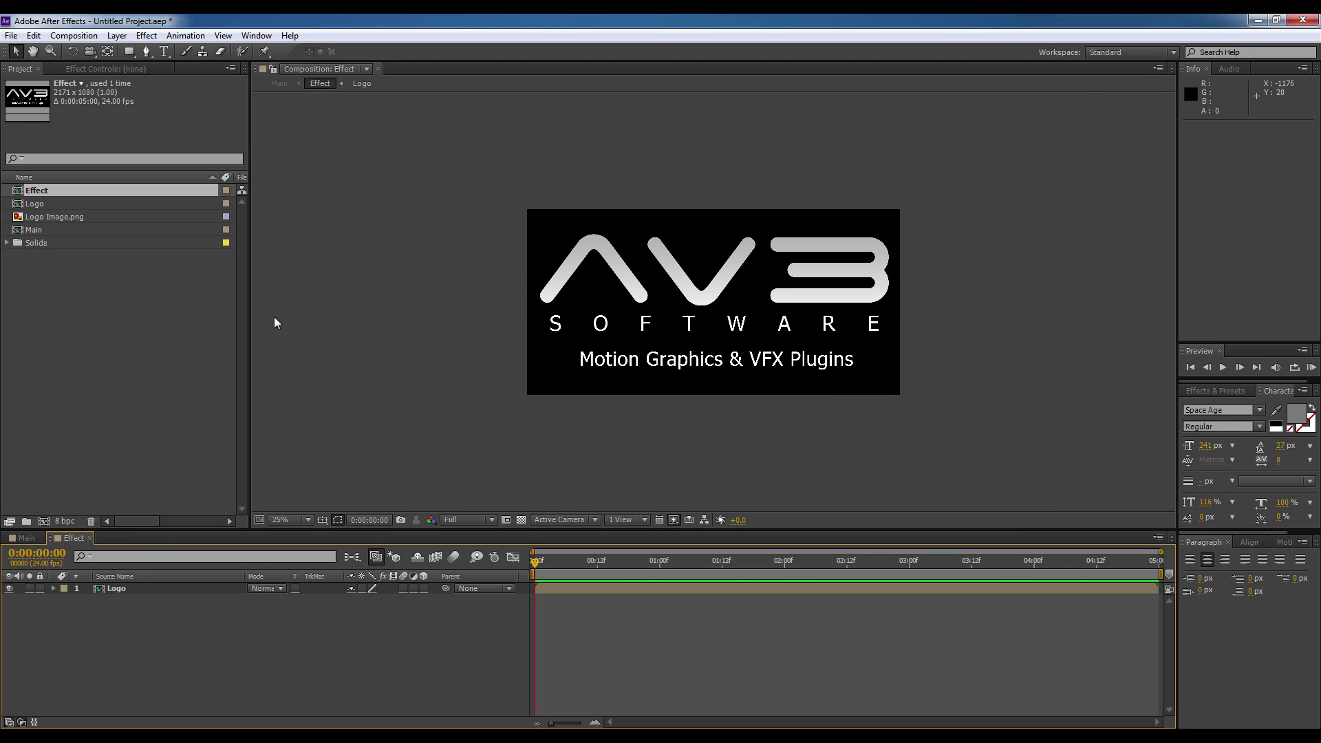
- Draw a tall narrow rectangle mask left of the logo and keyframe its Mask Path at 0f
click(117, 596)
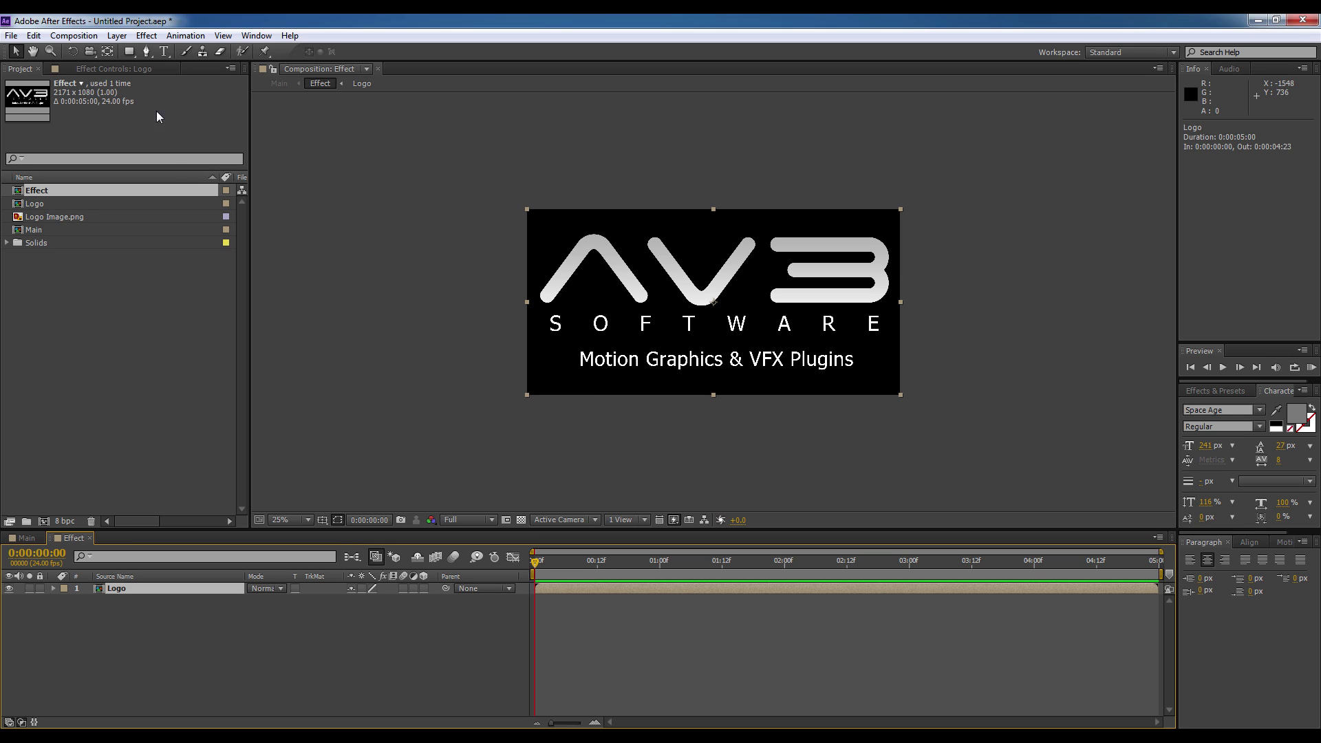
click(130, 51)
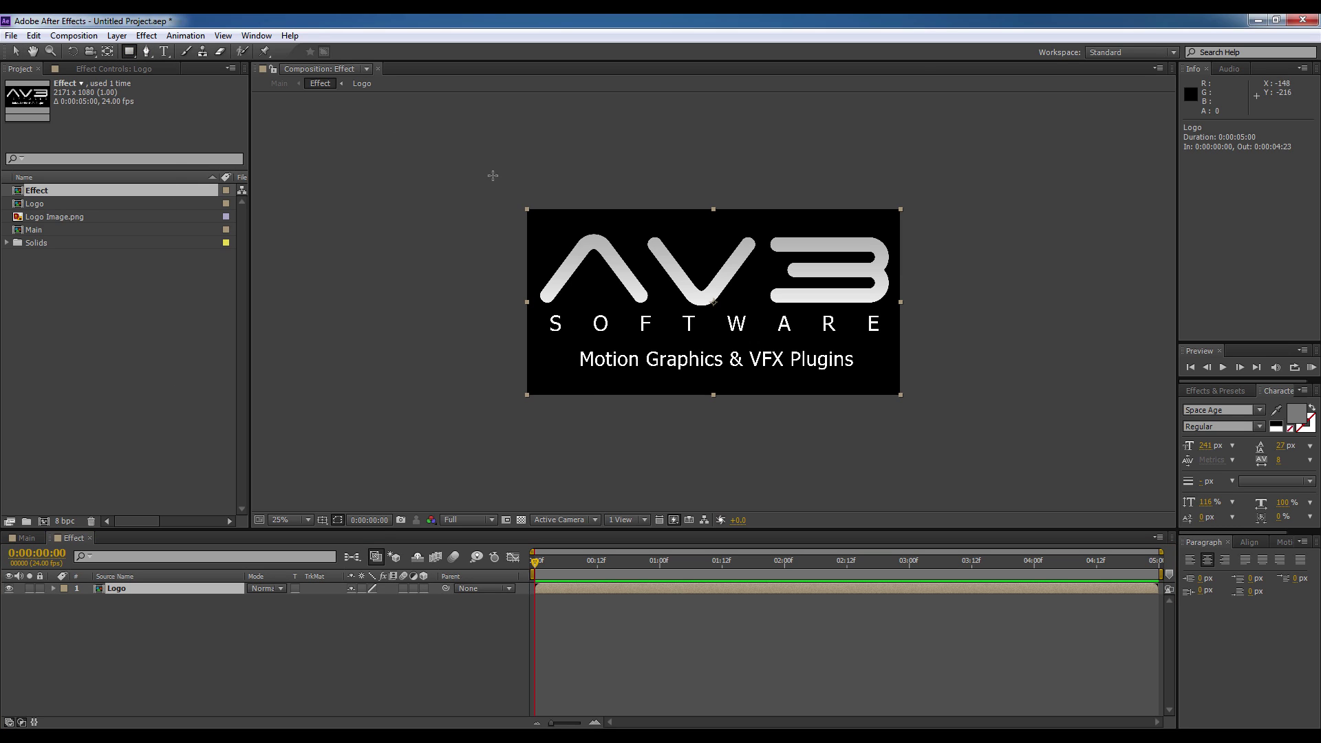
drag(474, 174, 507, 439)
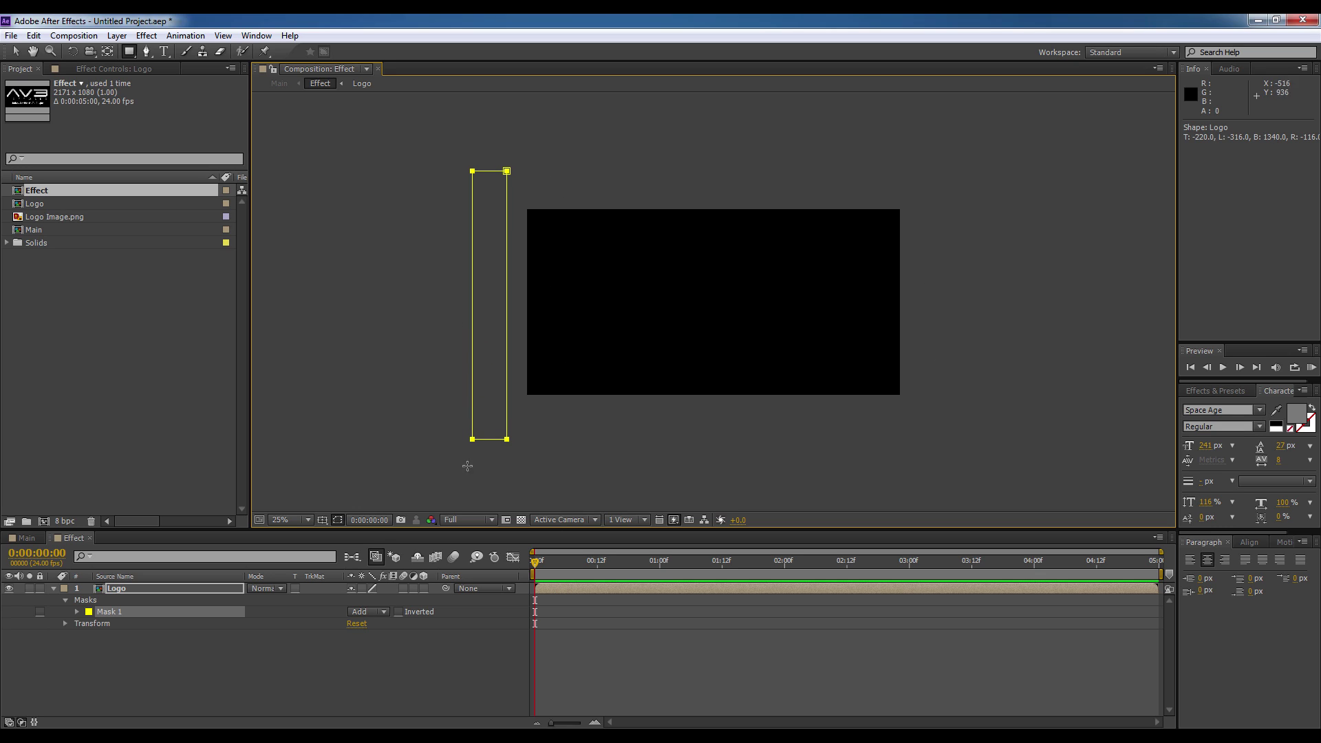
click(77, 611)
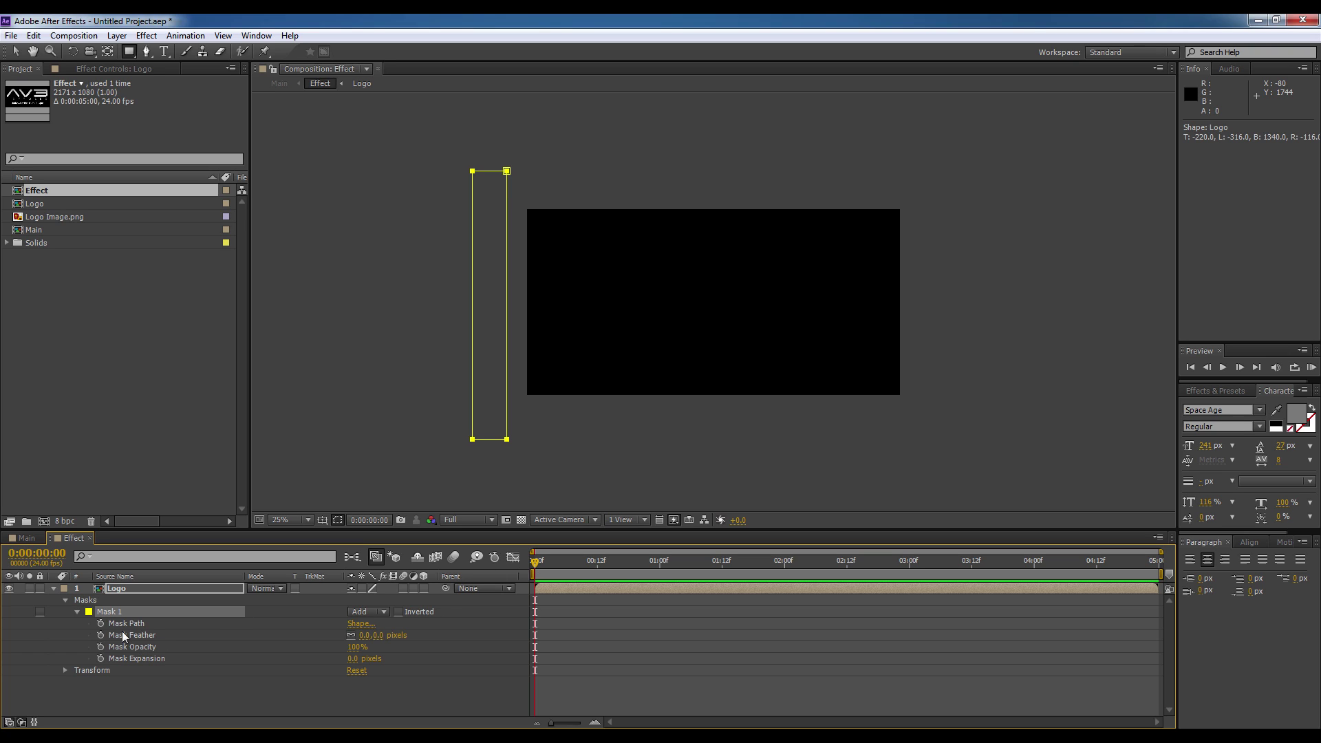
click(101, 622)
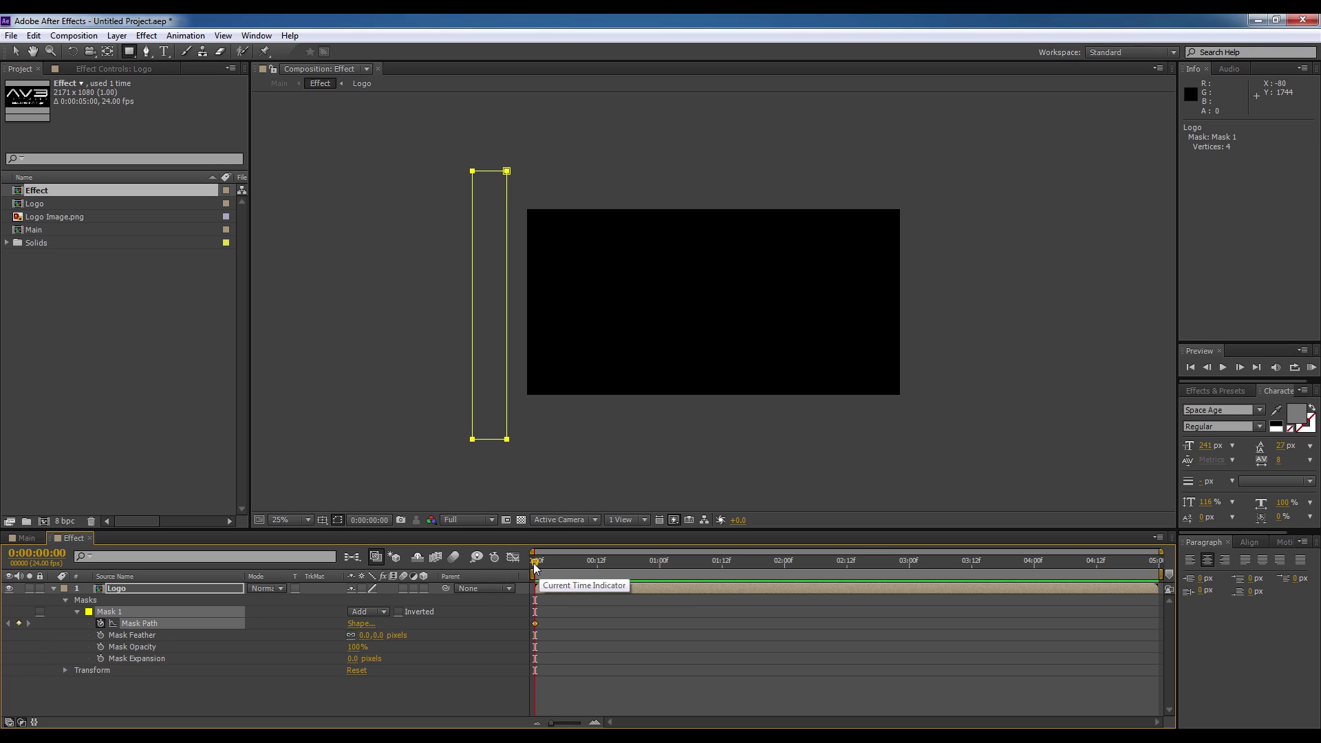
- At 2:00, slide the mask right across the logo, then set Mask Feather to 120
drag(534, 563, 783, 560)
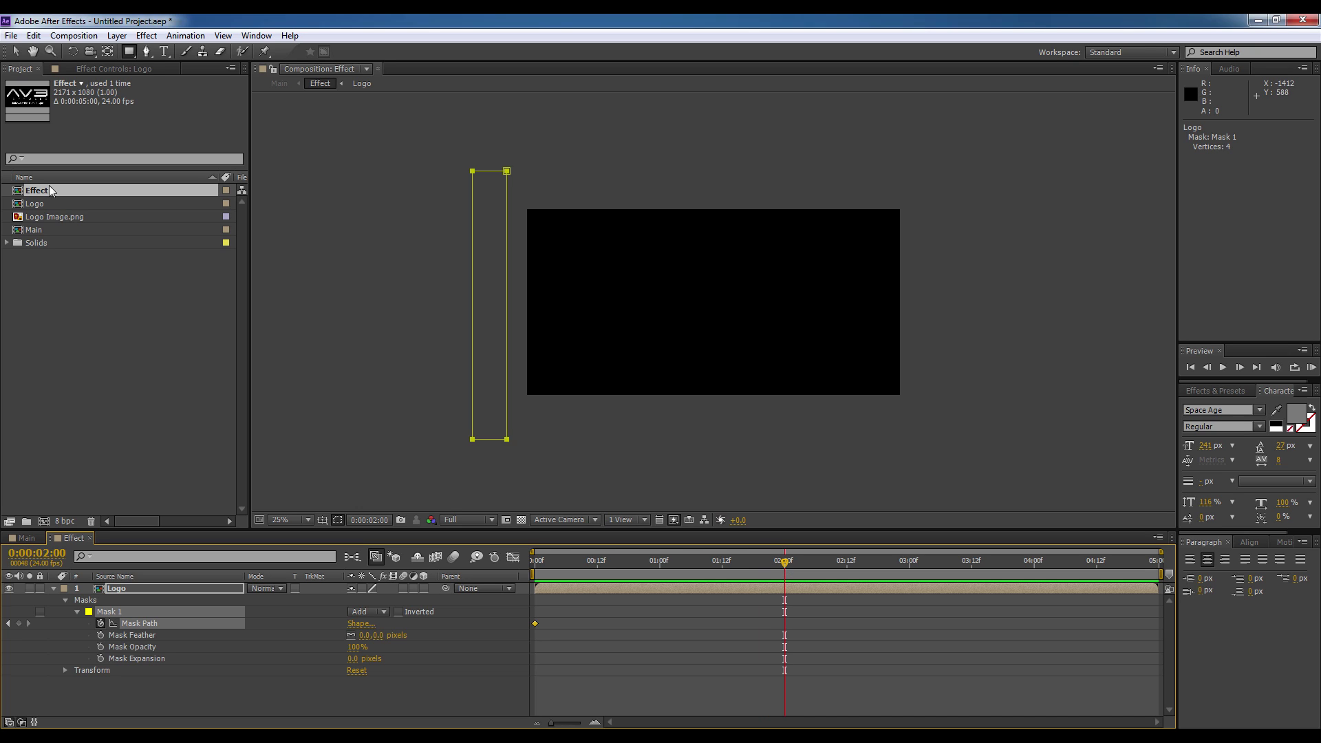
click(15, 51)
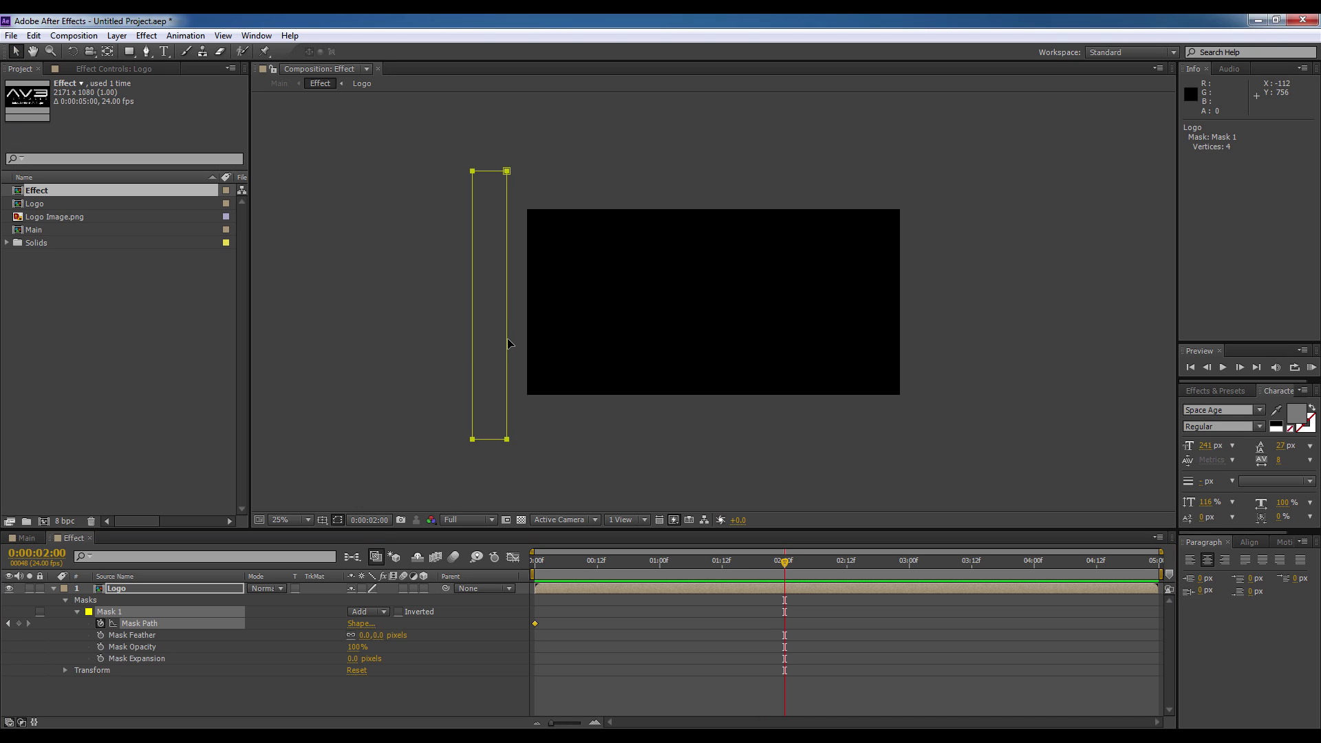
drag(509, 343, 946, 340)
drag(785, 564, 659, 571)
click(368, 636)
text(120)
key(Return)
- Add a new solid named Particles to the Main composition
click(26, 538)
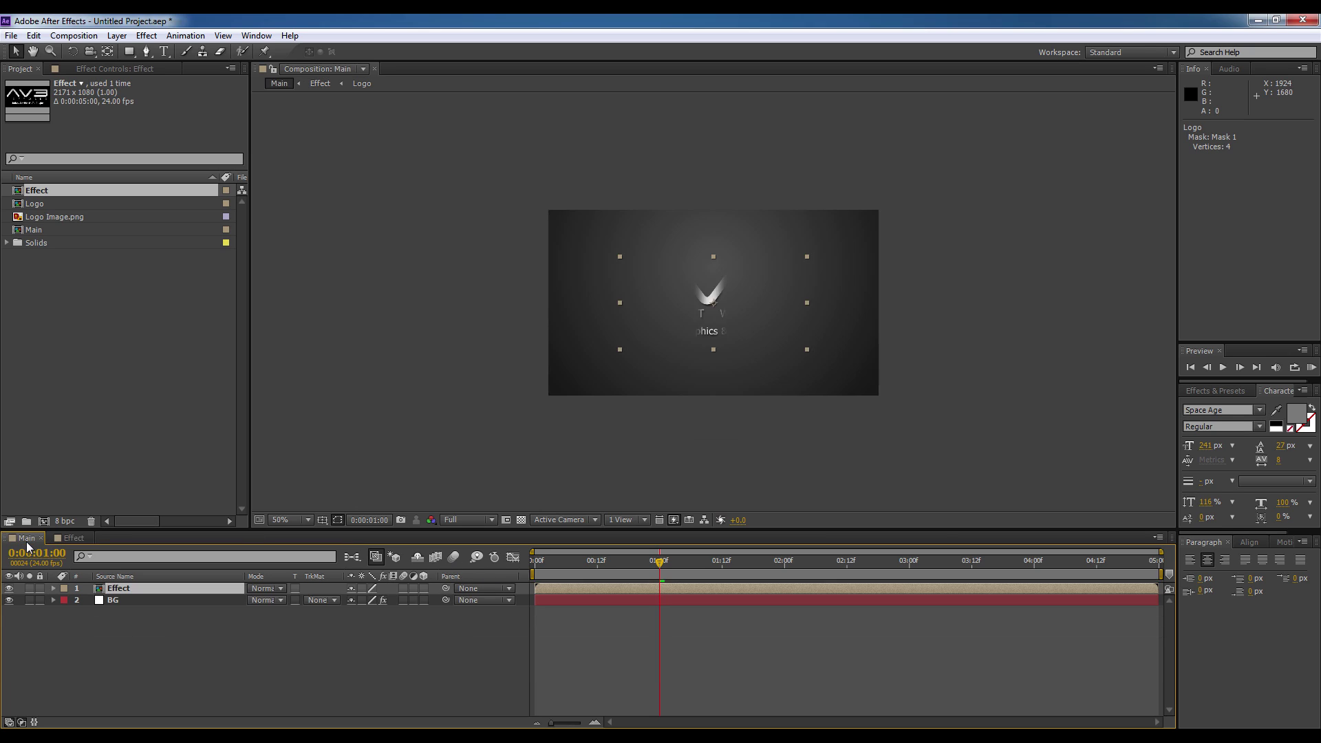
right_click(116, 614)
mouse_move(320, 468)
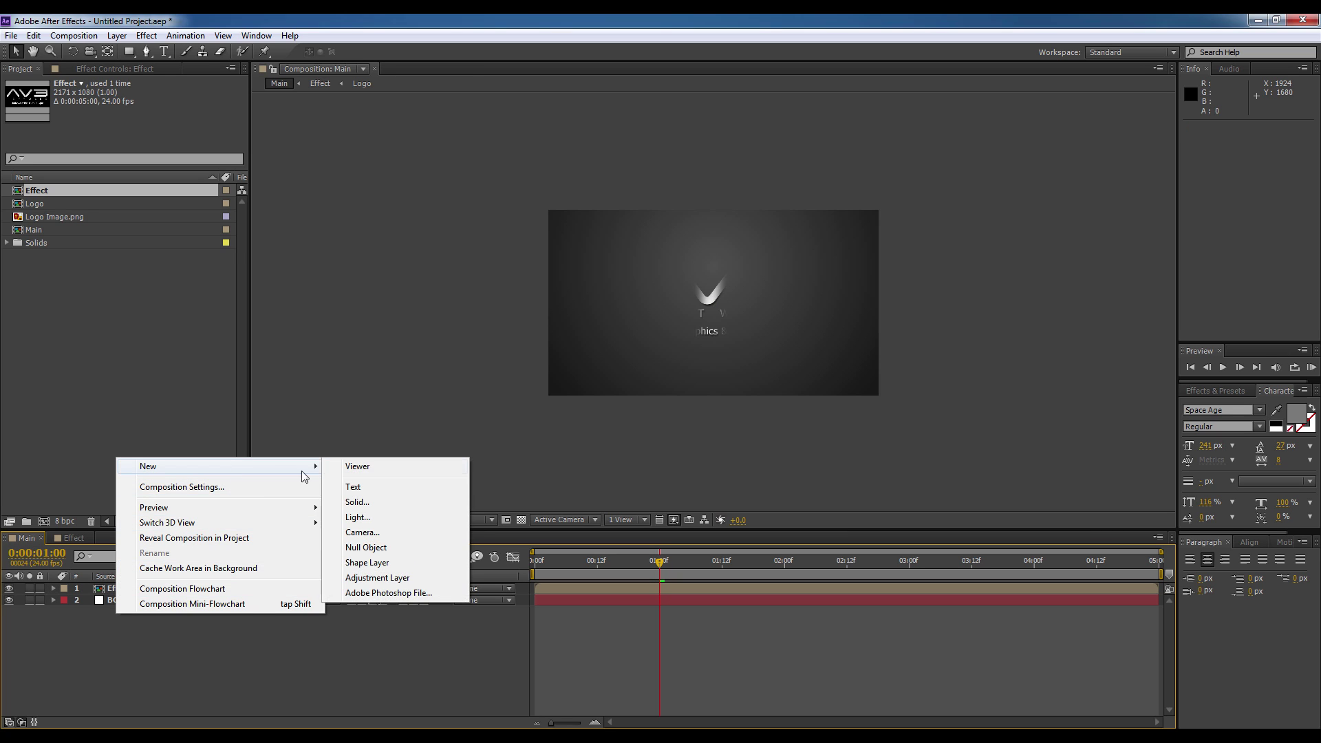
click(374, 500)
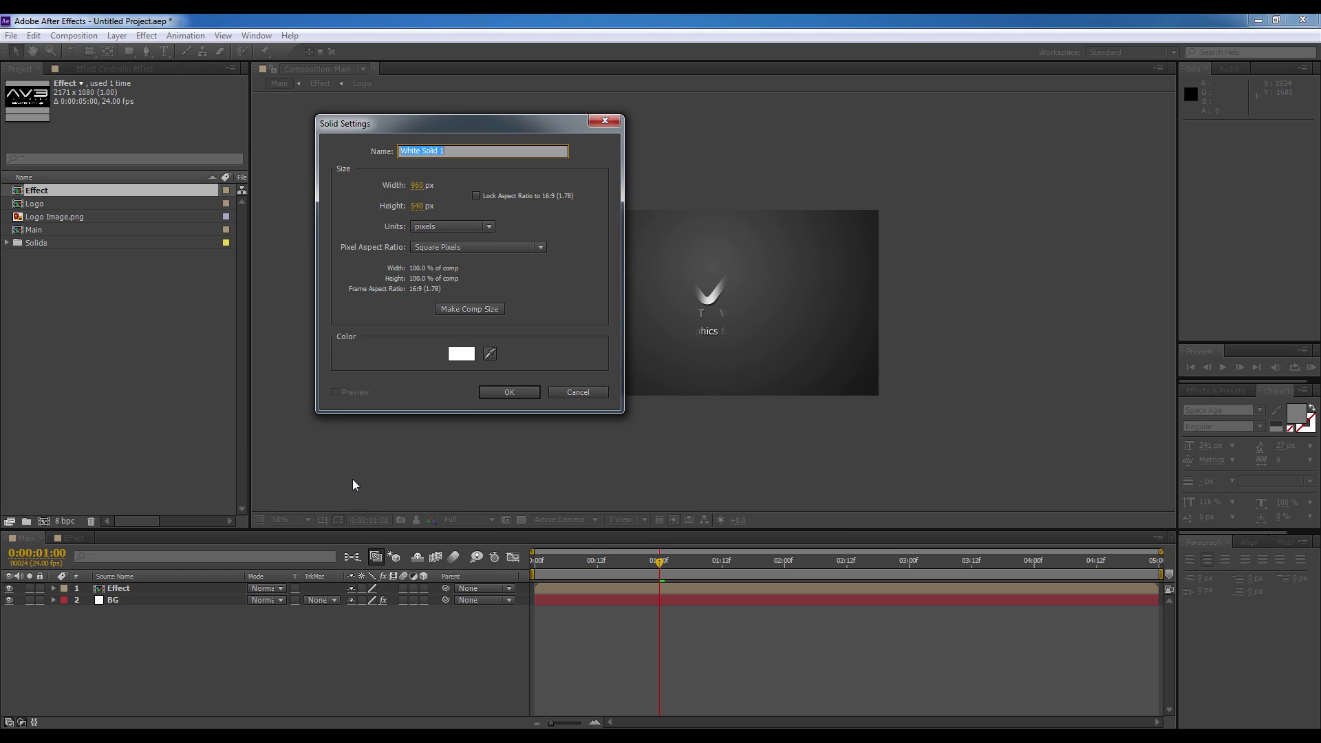
text(Particles)
key(Return)
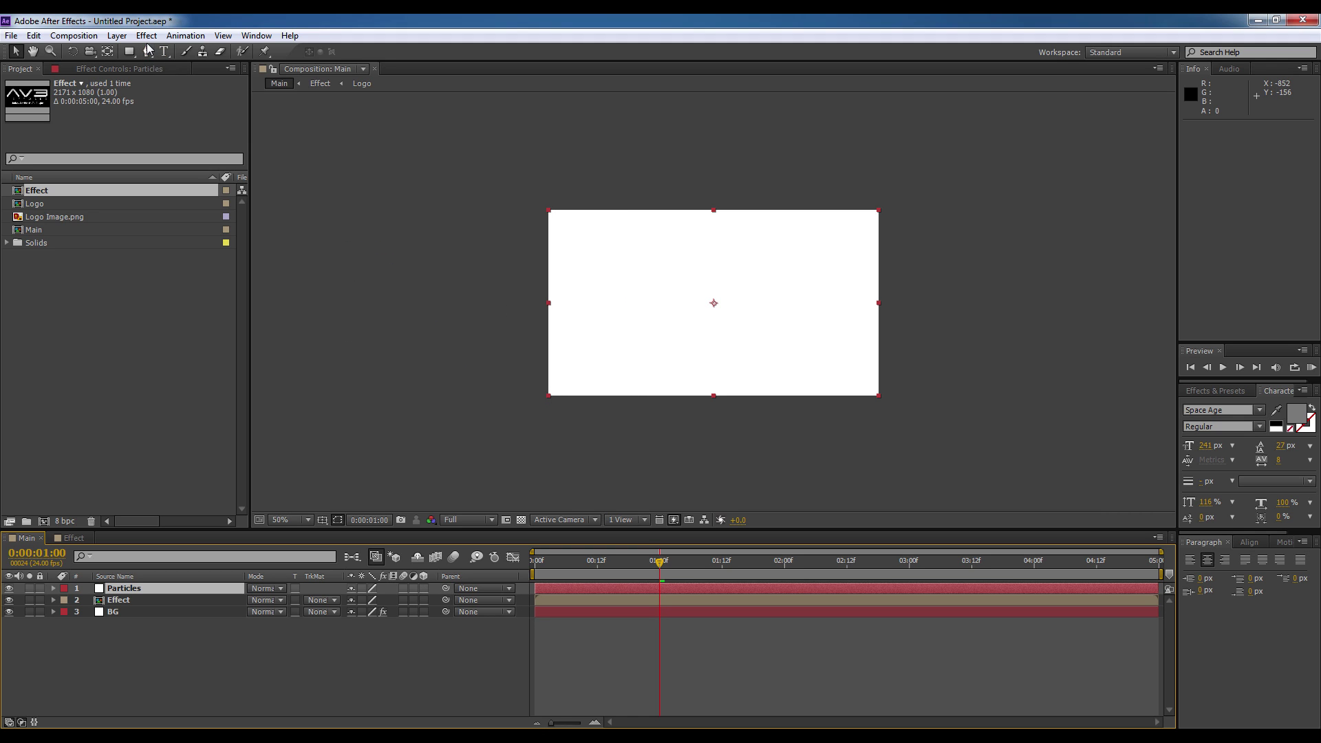
- Apply Trapcode Particular to Particles and turn on 3D for the Effect layer
click(146, 35)
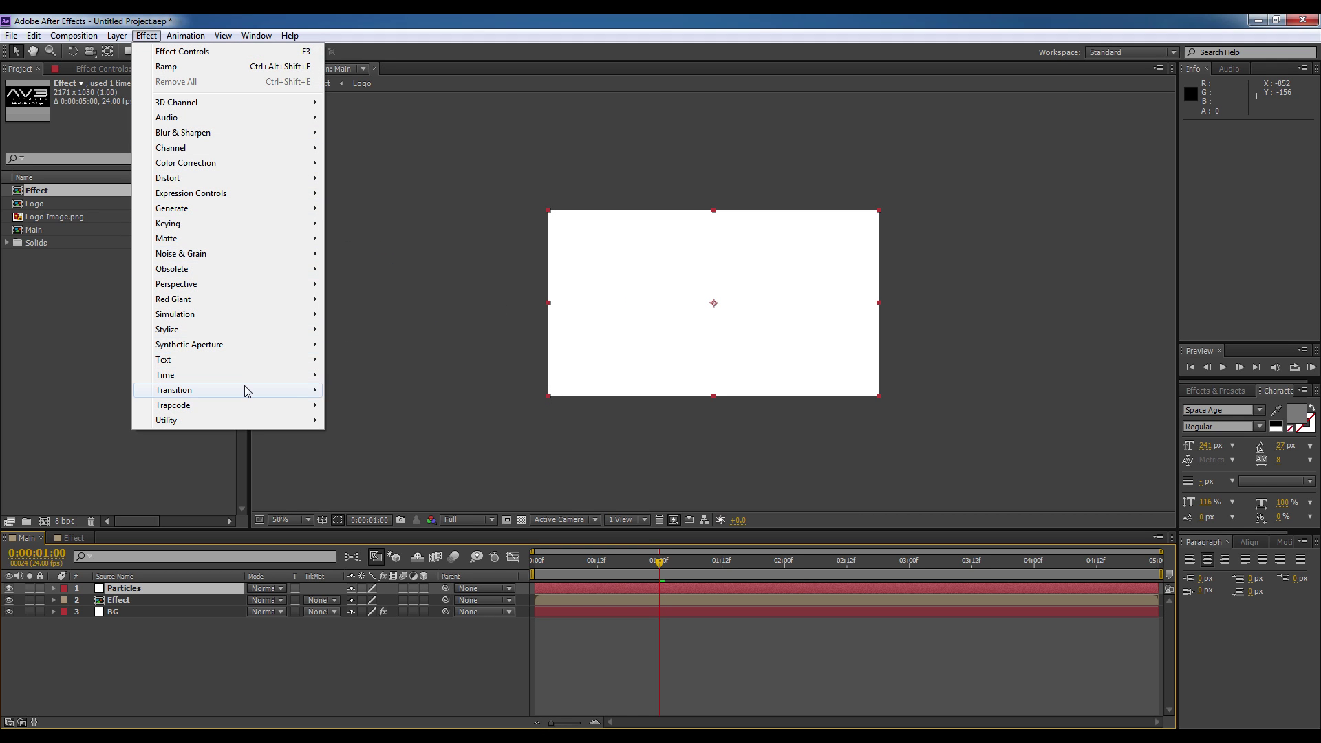
mouse_move(250, 406)
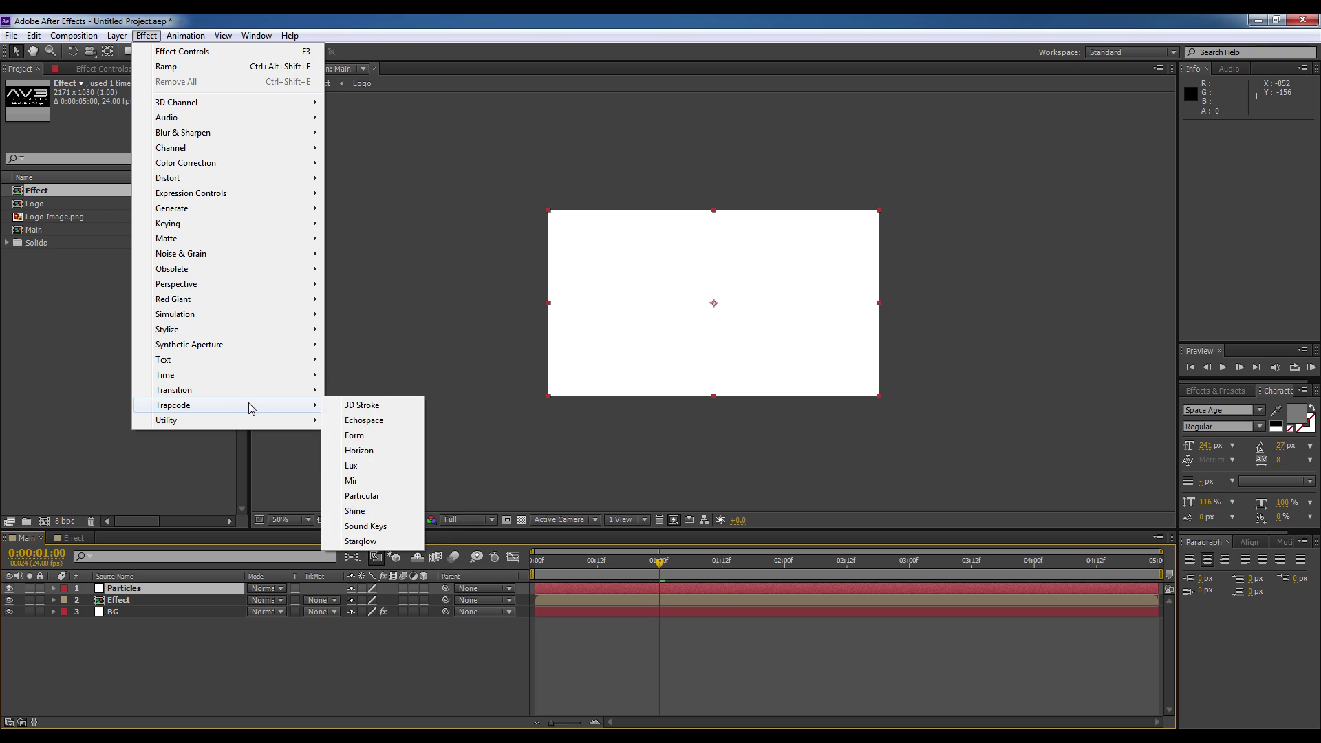
click(361, 496)
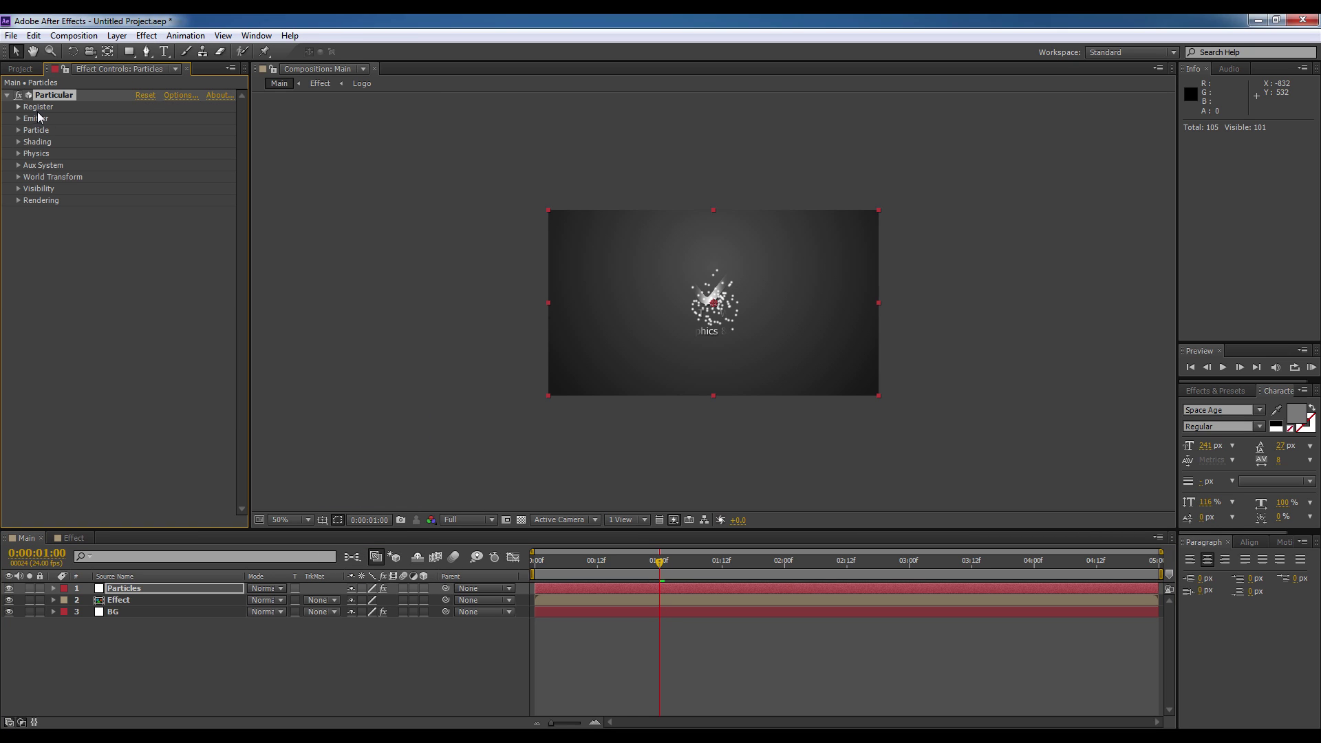
click(423, 601)
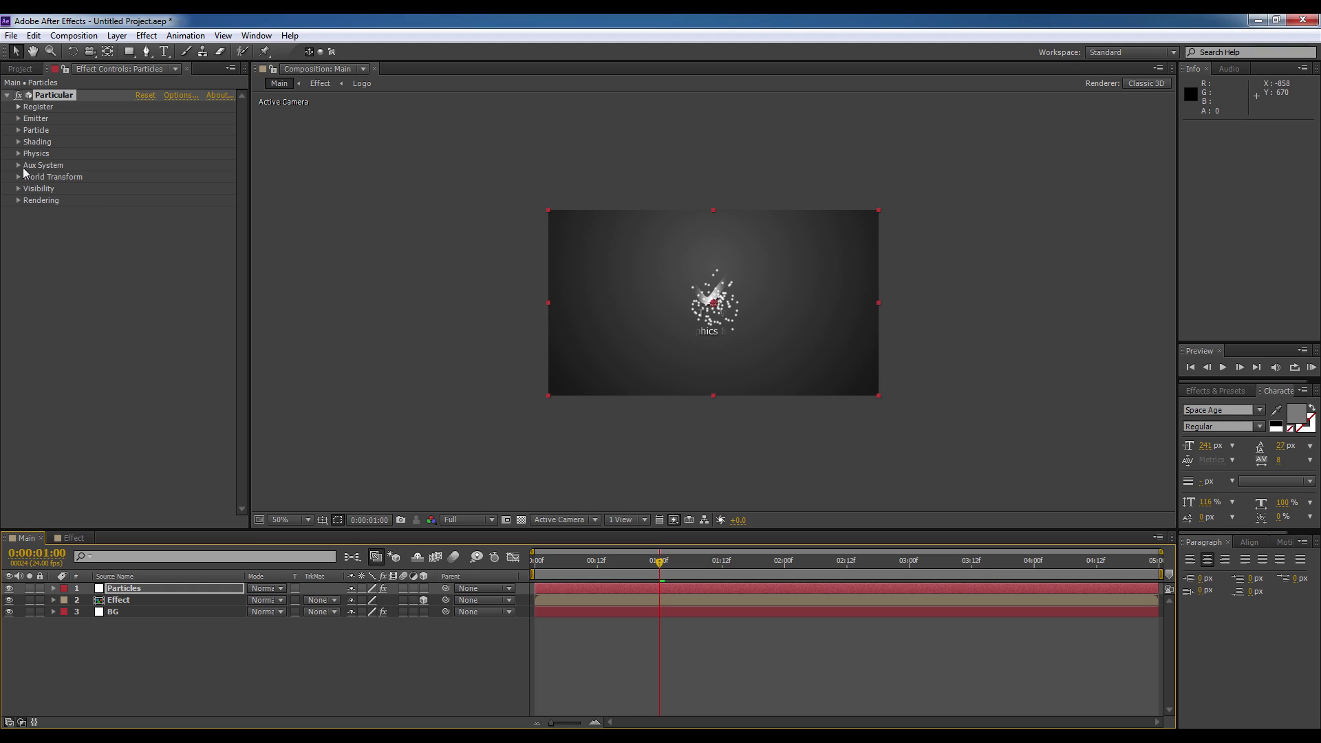
- Set Particular's Emitter Type to Layer, using the Effect layer sampled at Particle Birth Time
click(19, 119)
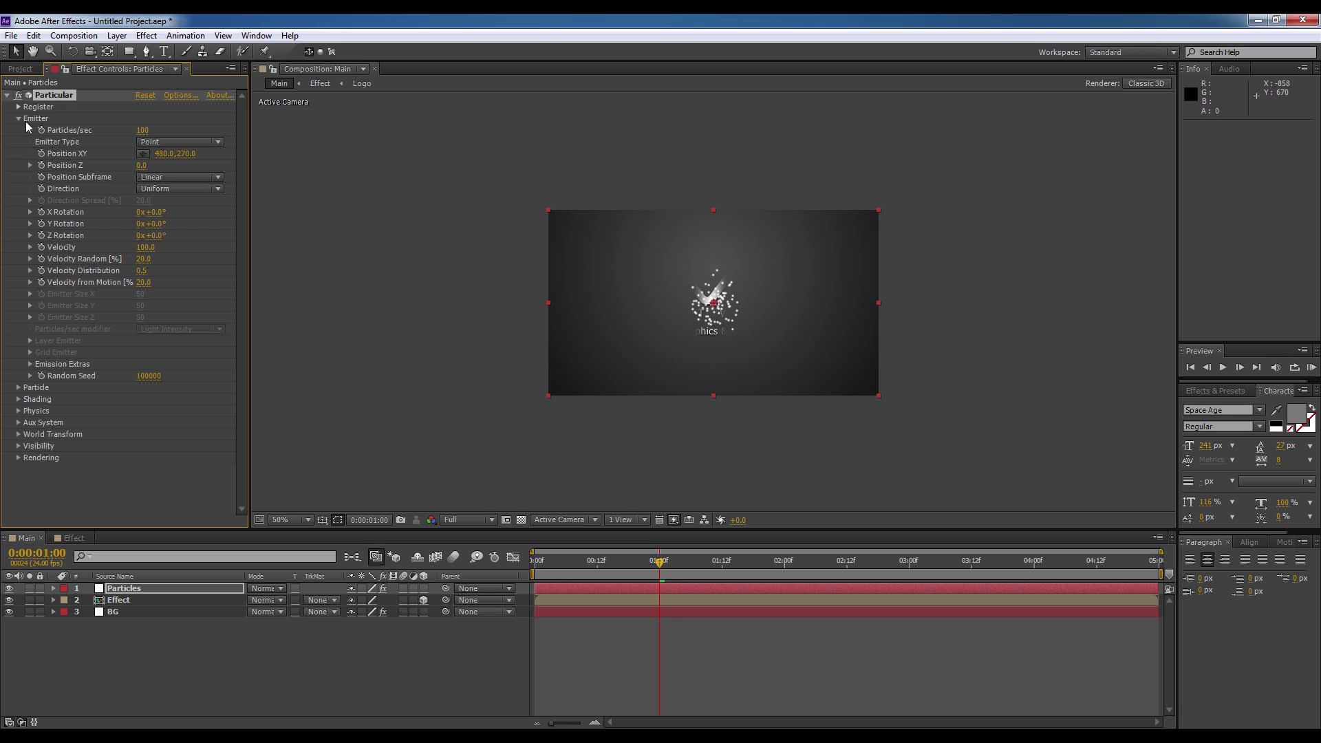
click(157, 142)
click(171, 233)
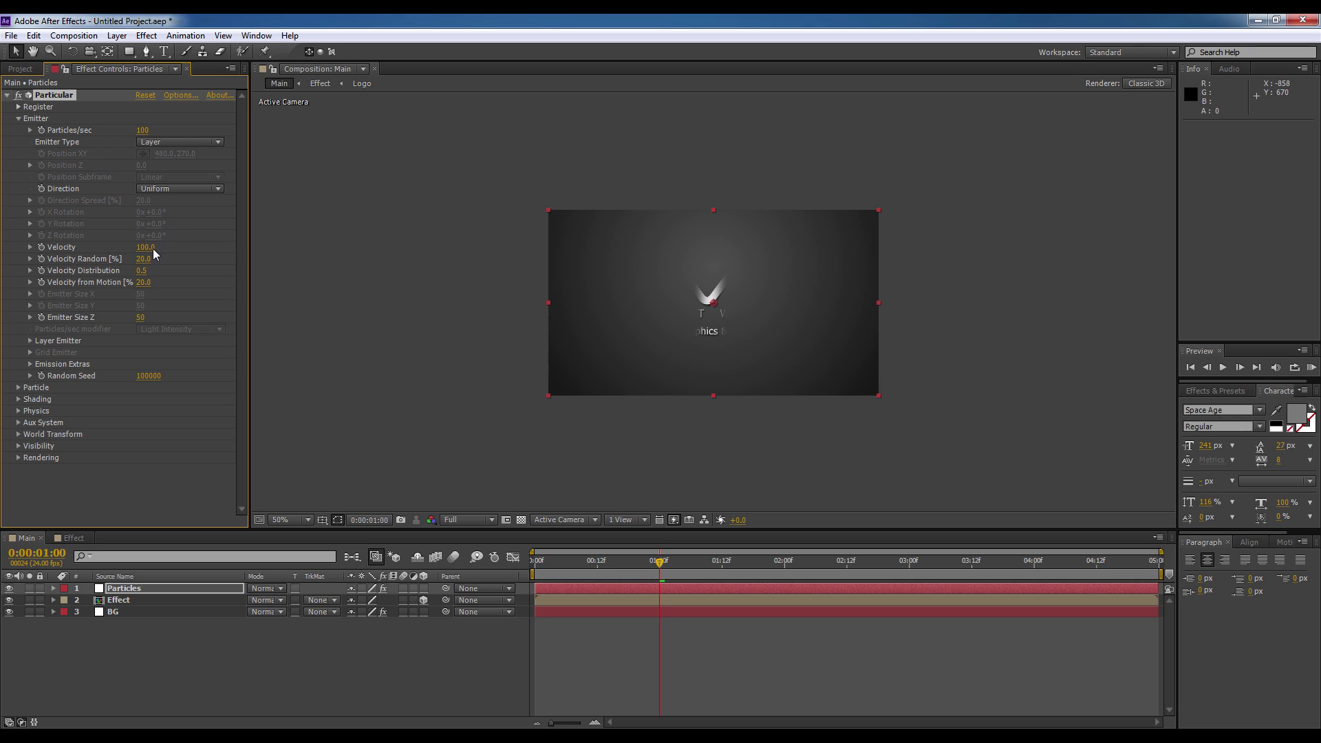
click(30, 341)
click(164, 353)
click(173, 402)
click(164, 364)
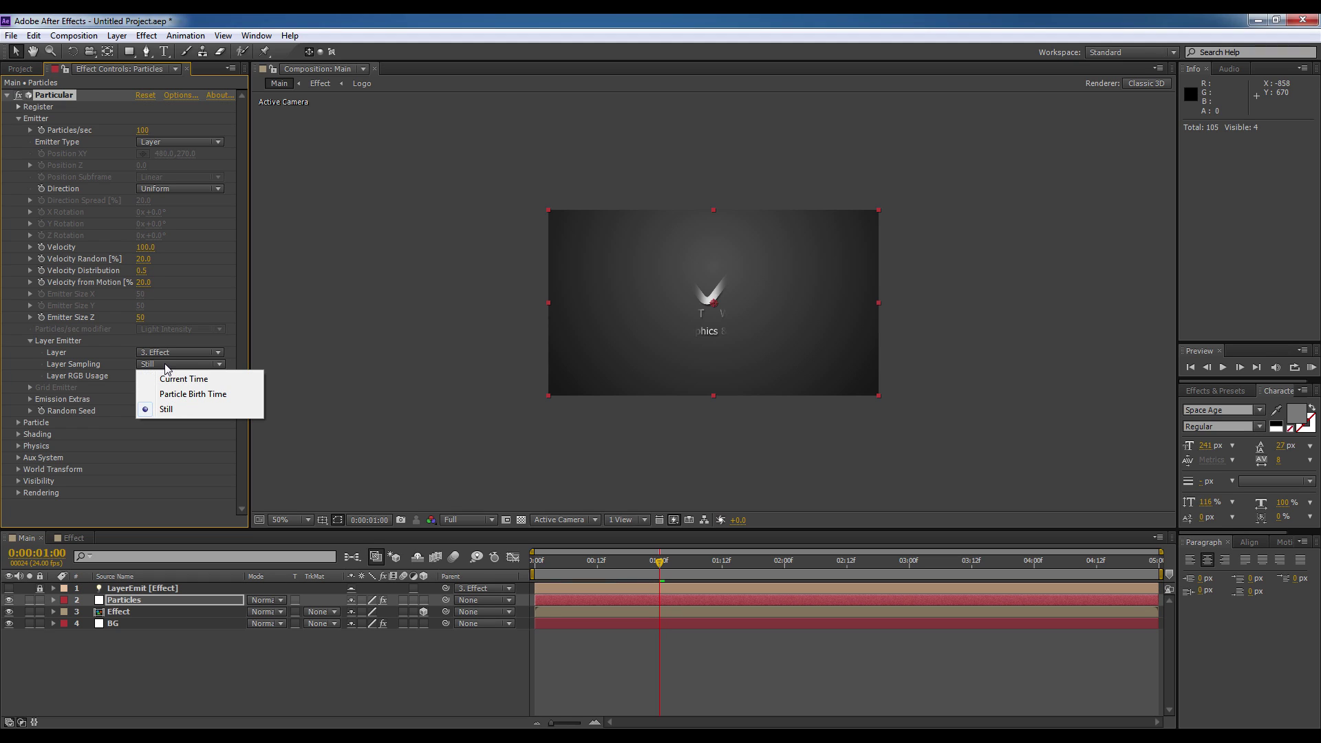
click(182, 395)
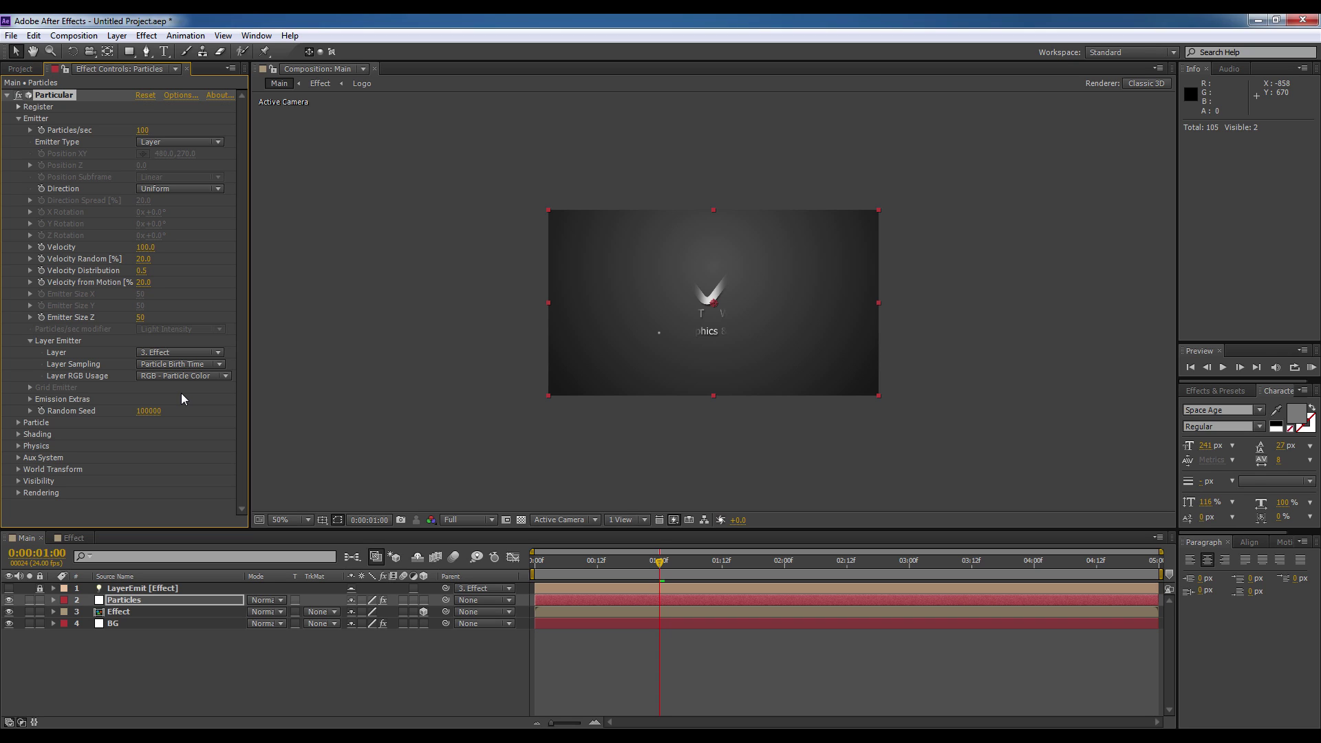
- Set the emitter to 700000 particles/sec, Directional direction, and velocity 750
click(143, 131)
text(700000)
key(Return)
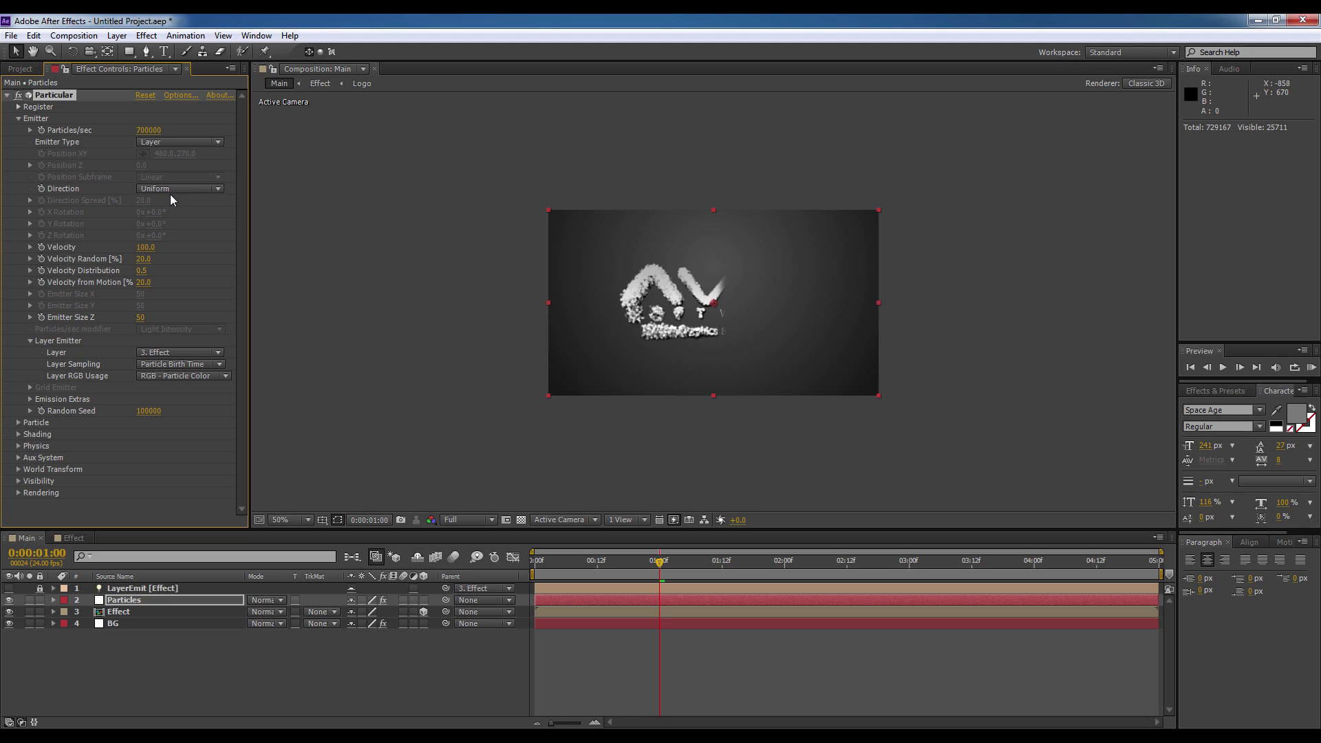
click(160, 192)
click(164, 213)
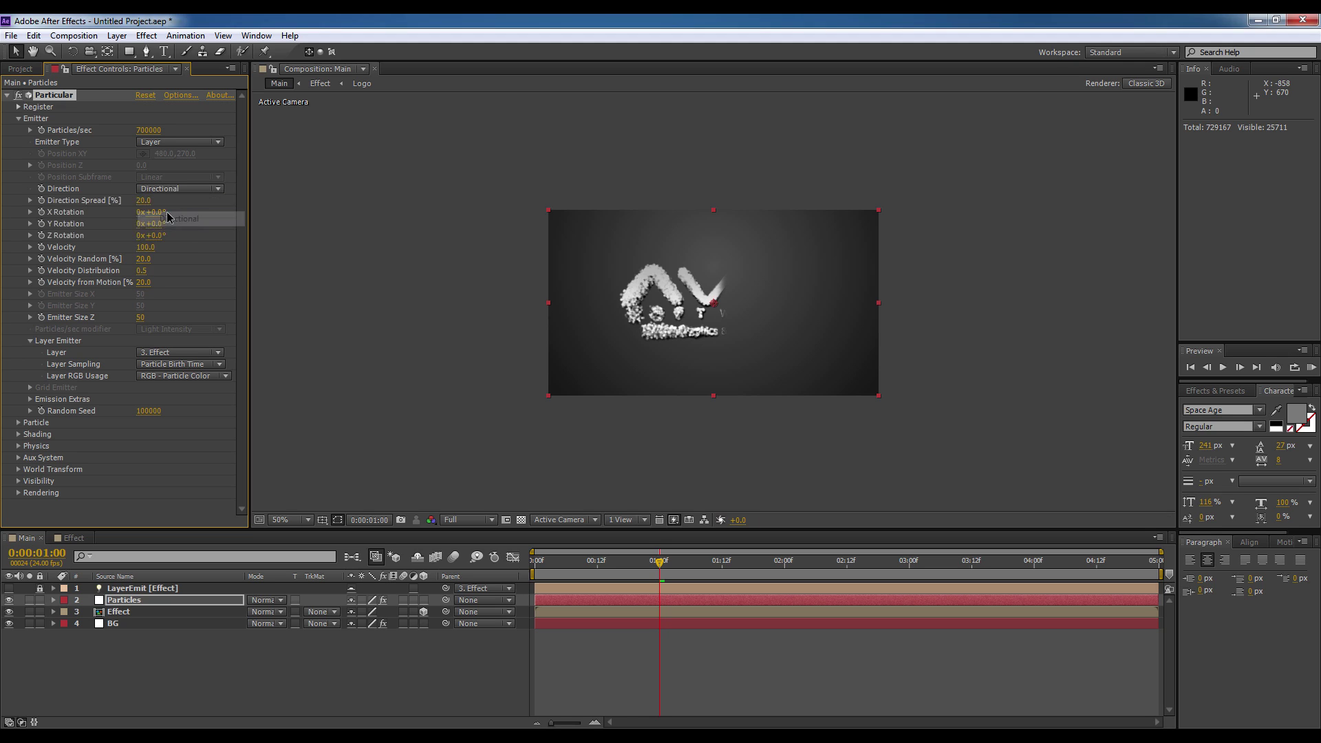
click(148, 248)
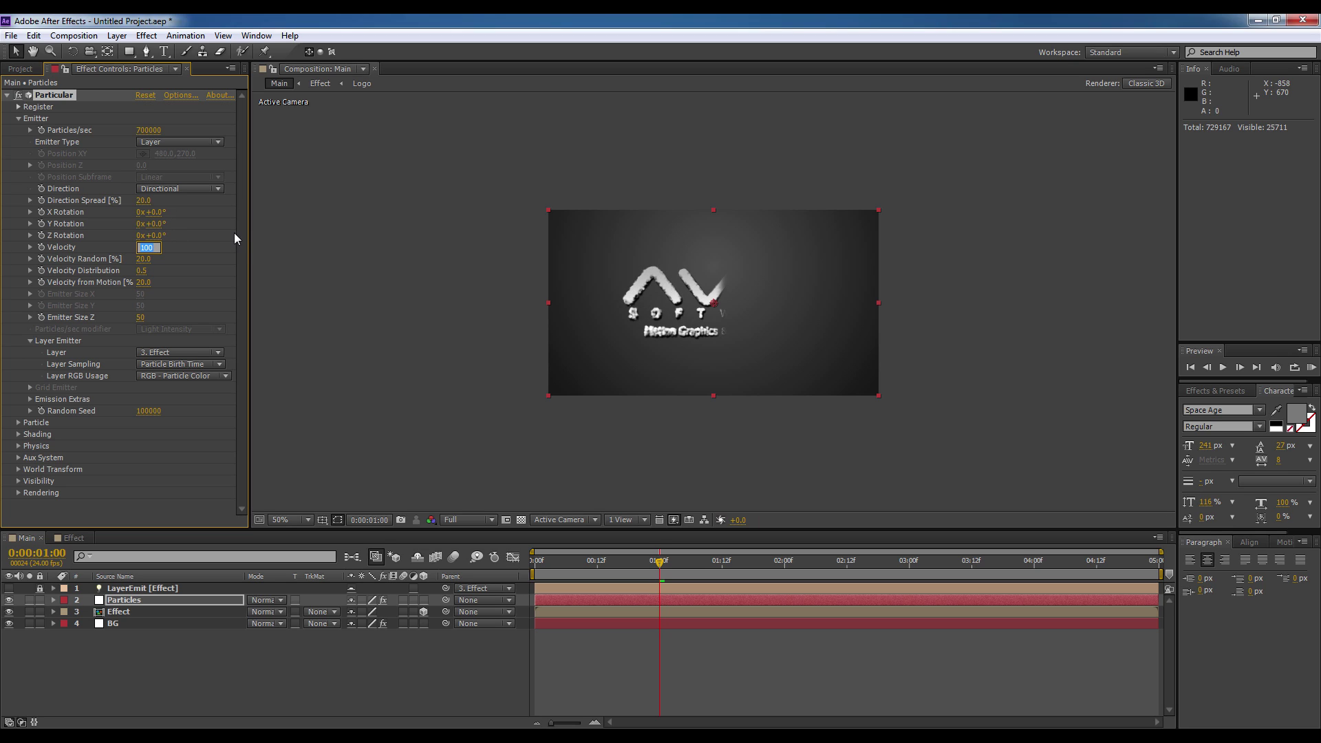
text(750)
key(Return)
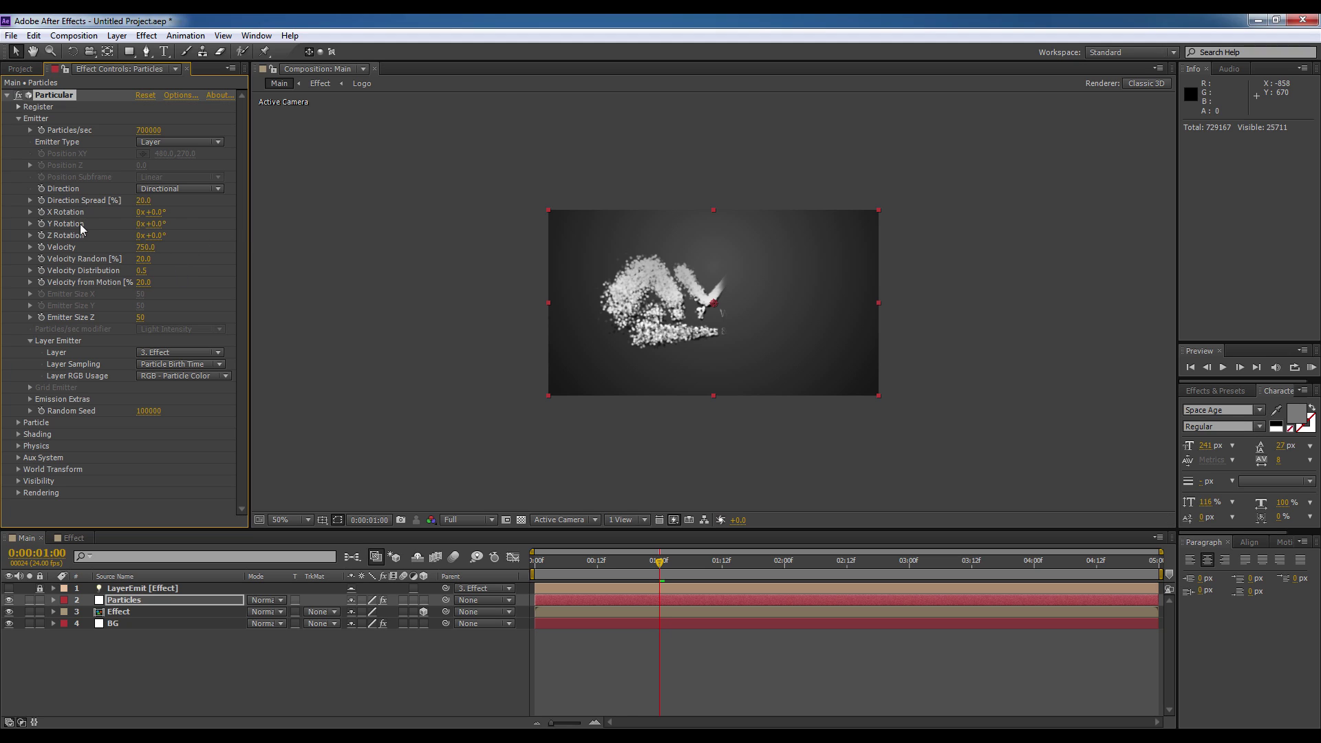
- Set particle Life to 1.2 seconds and Particle Type to Cloudlet
click(18, 423)
scroll(18, 425, down, 4)
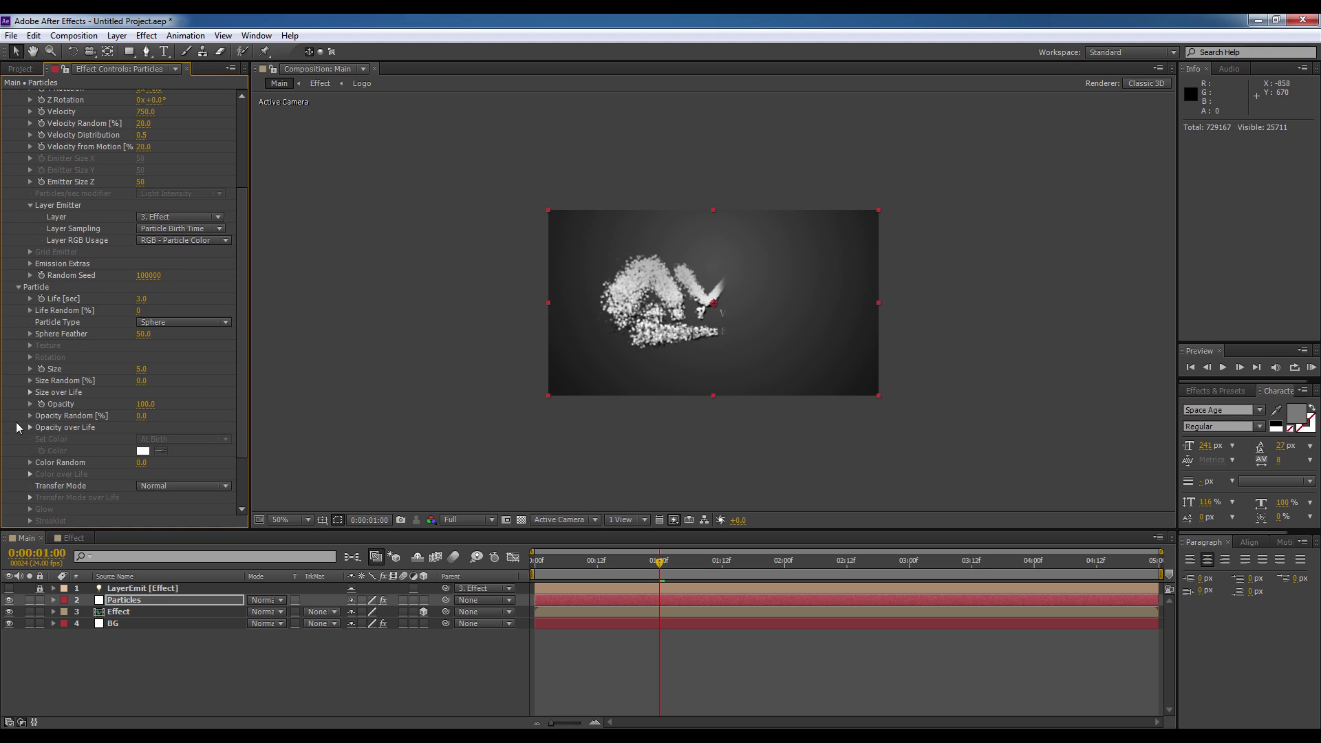
click(142, 300)
click(156, 324)
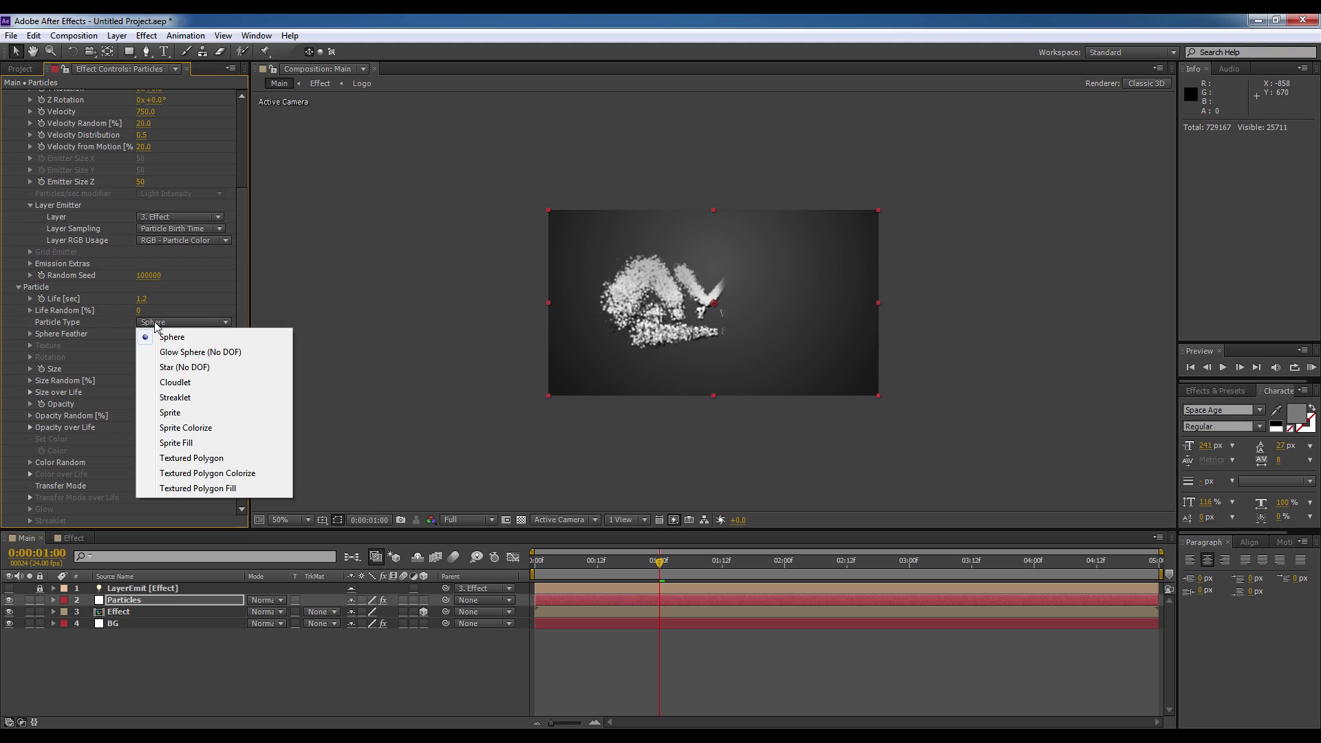
click(173, 382)
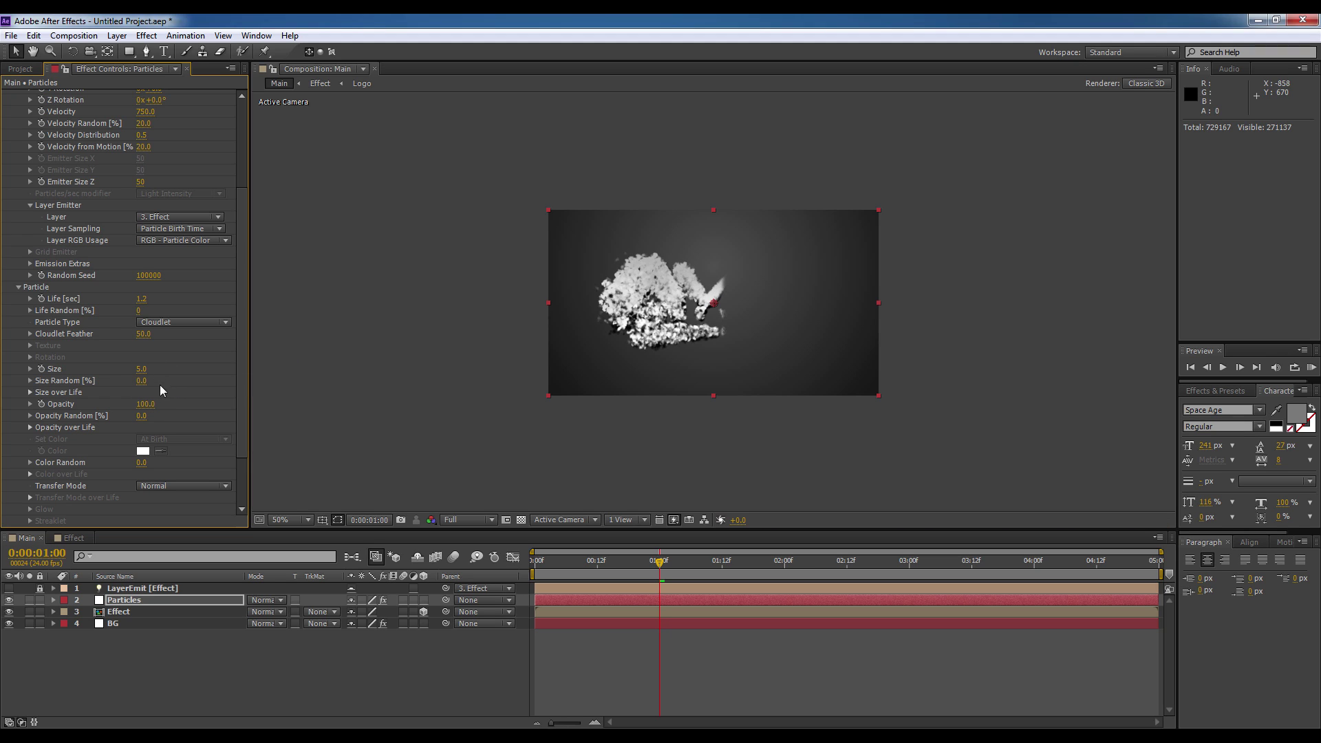
- Set particle Size to 1.3, Size Random to 15%, and a shrinking Size over Life curve
click(142, 370)
click(142, 381)
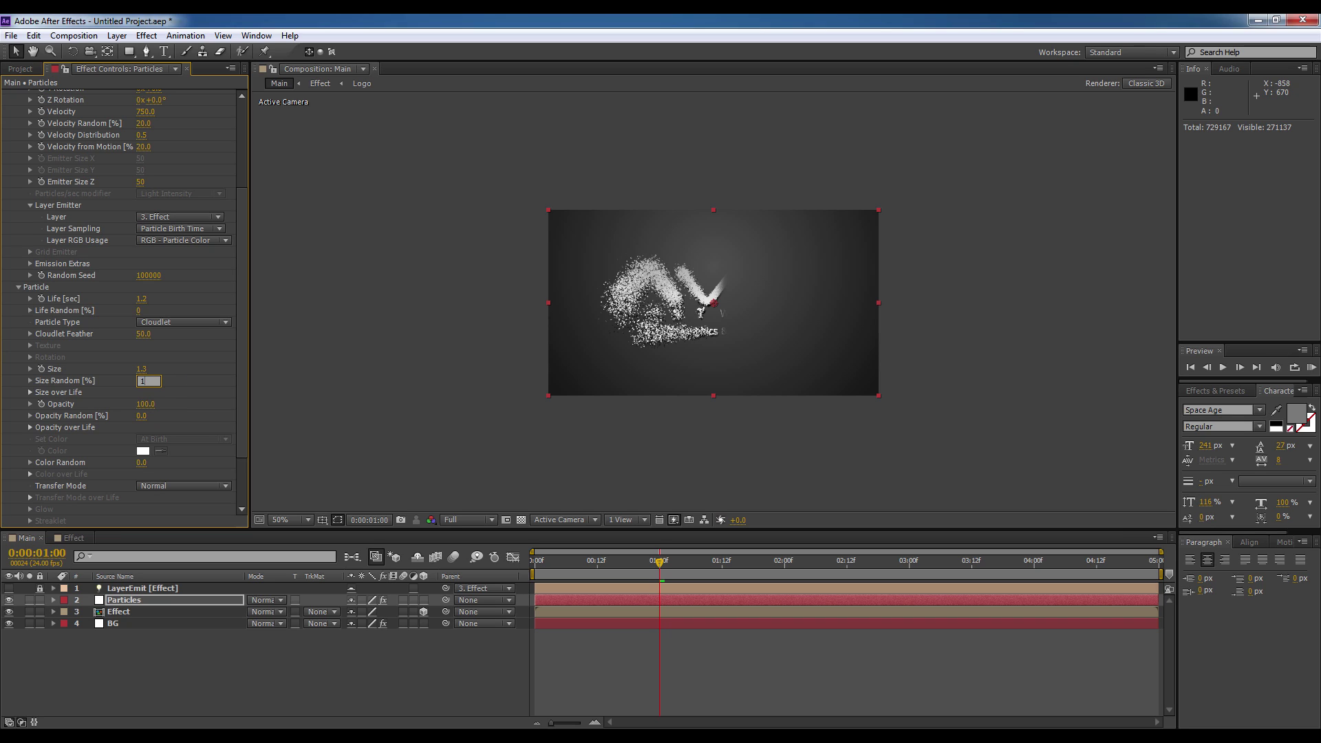
text(15)
key(Return)
click(29, 393)
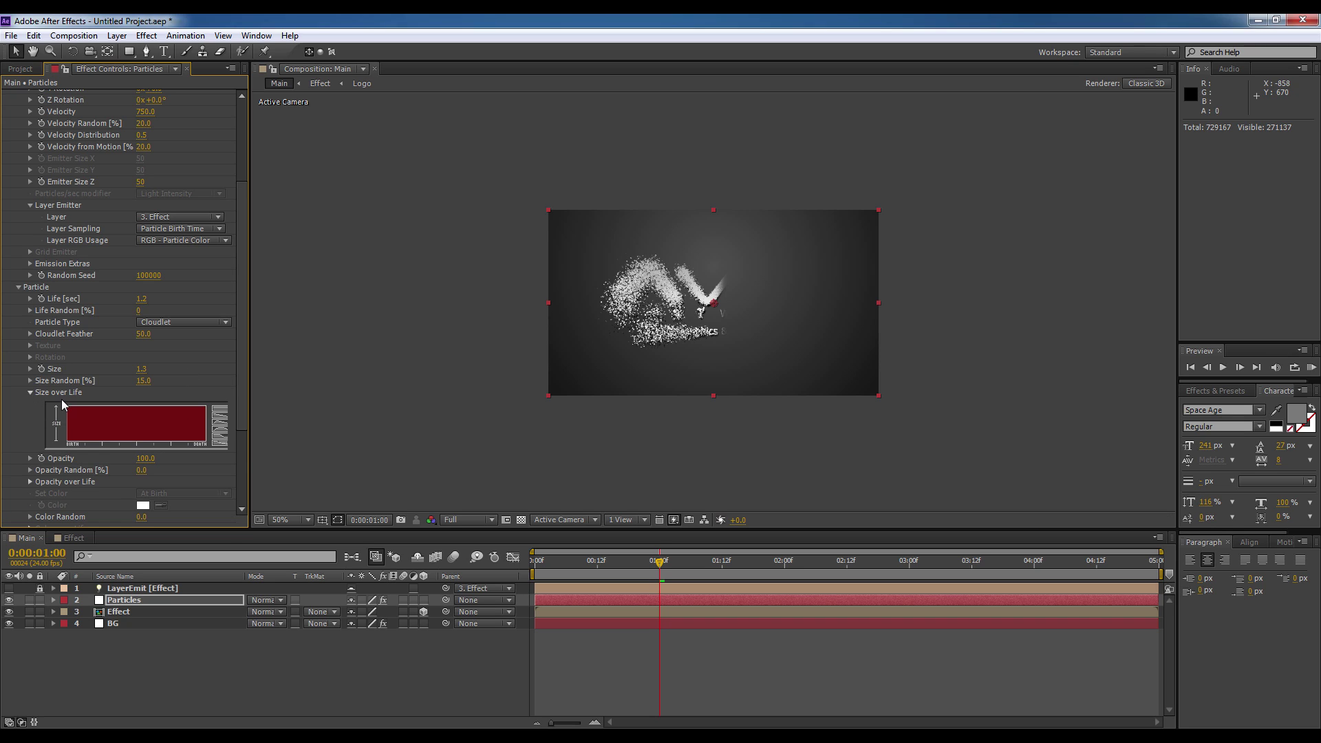
click(219, 423)
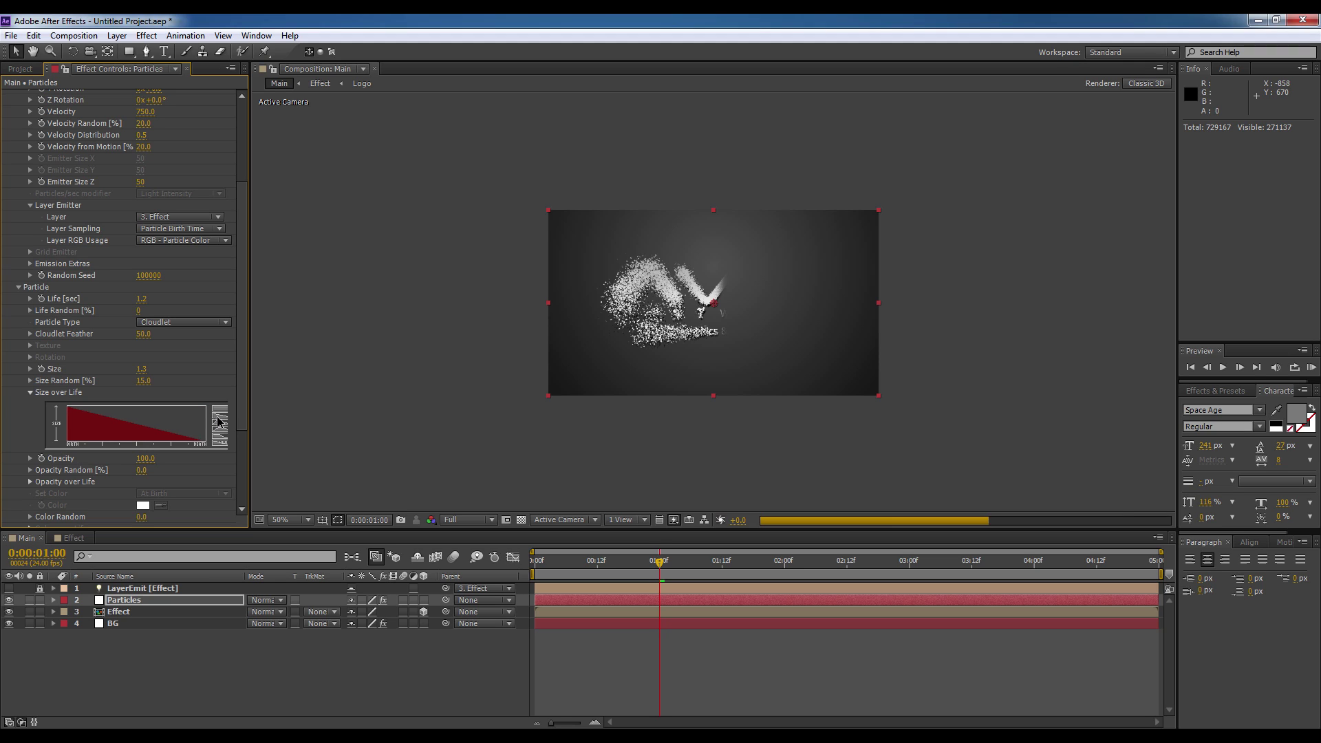
- Set Opacity Random to 25% and apply a fading Opacity over Life curve
scroll(242, 413, down, 1)
scroll(240, 423, down, 2)
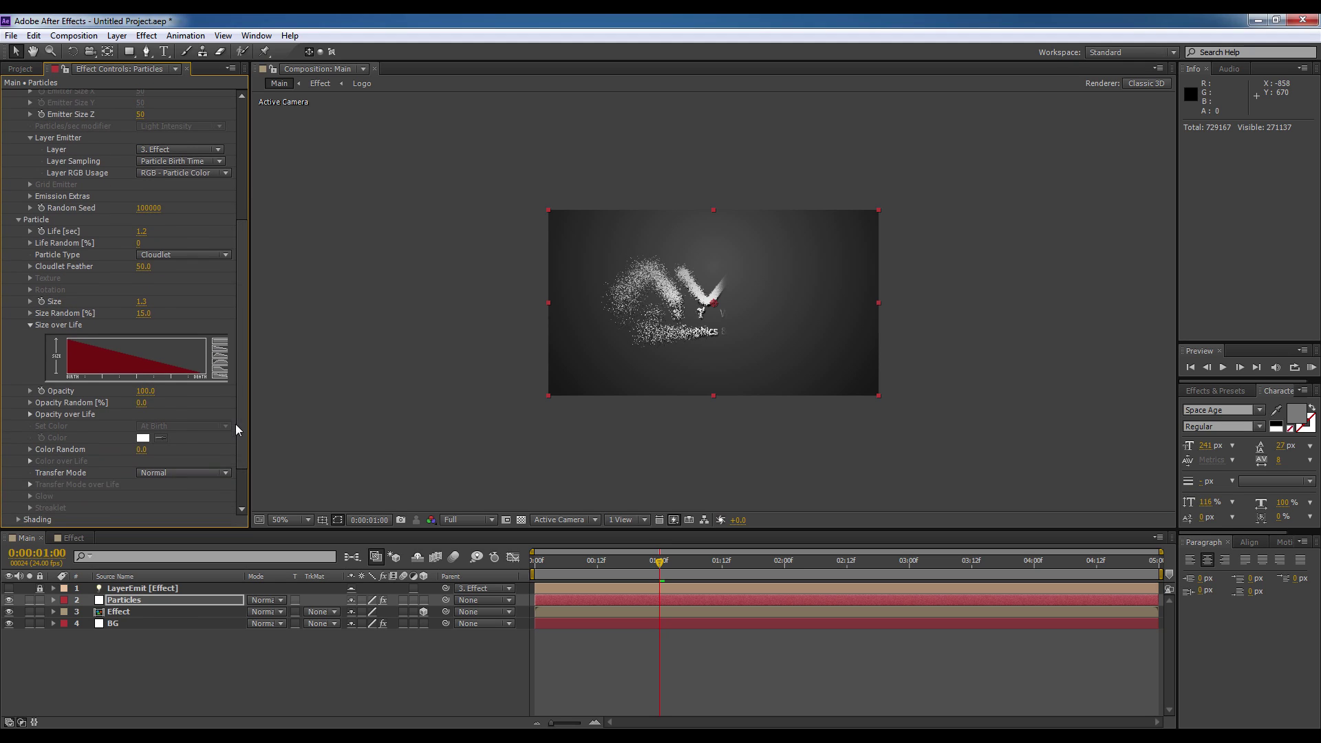
click(141, 402)
text(25)
key(Return)
click(30, 414)
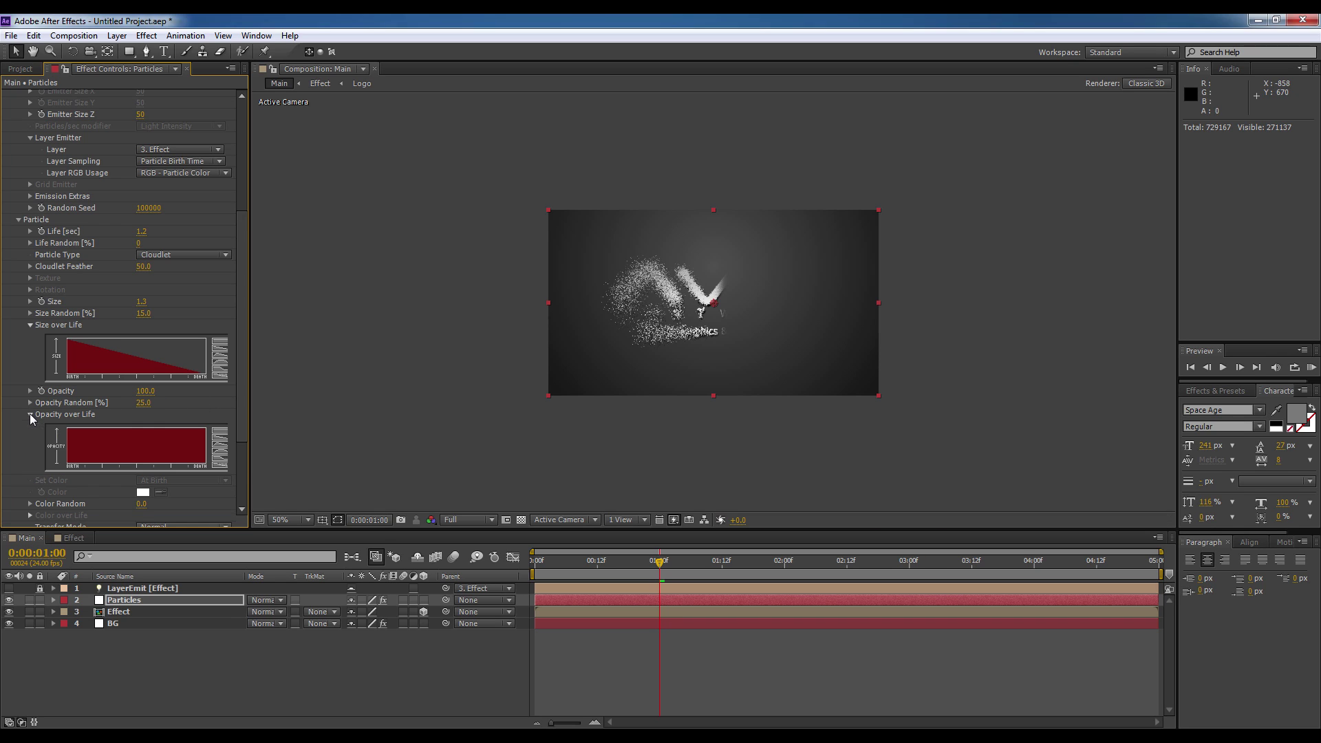
click(218, 442)
scroll(242, 440, down, 2)
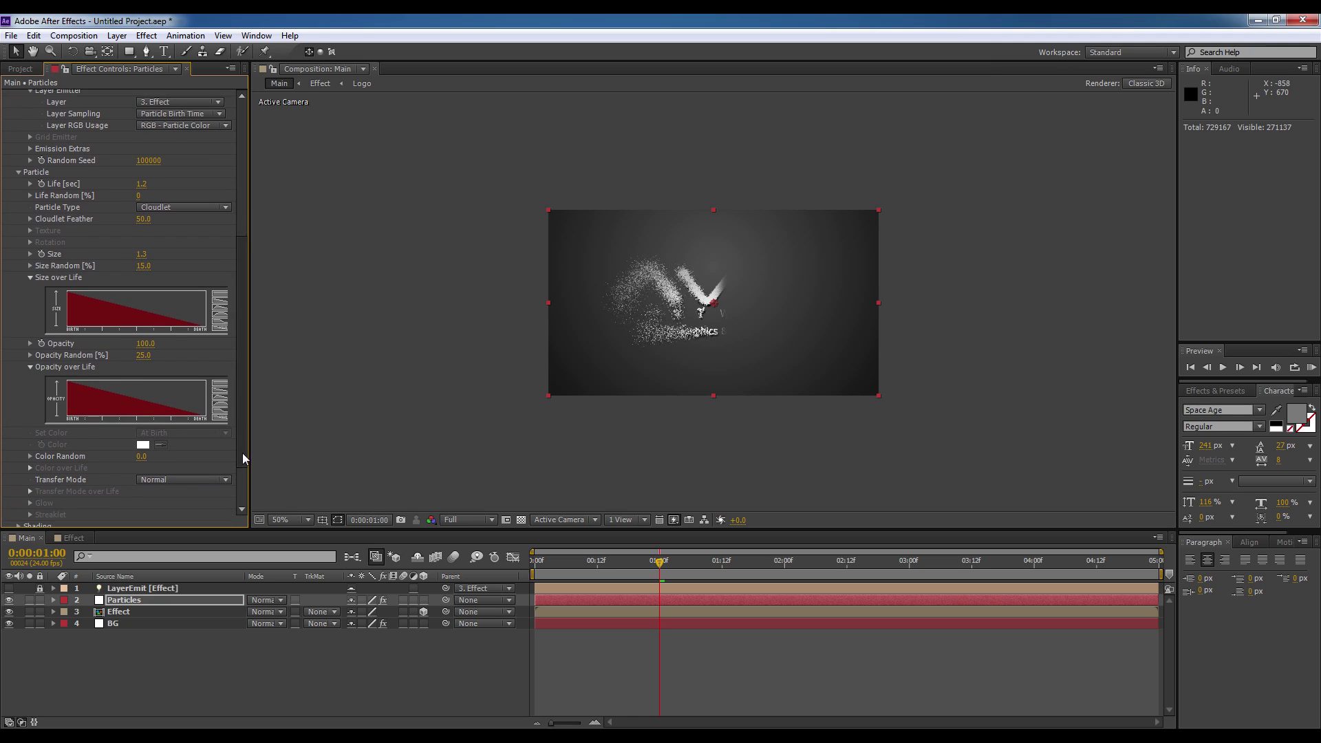
scroll(242, 456, down, 3)
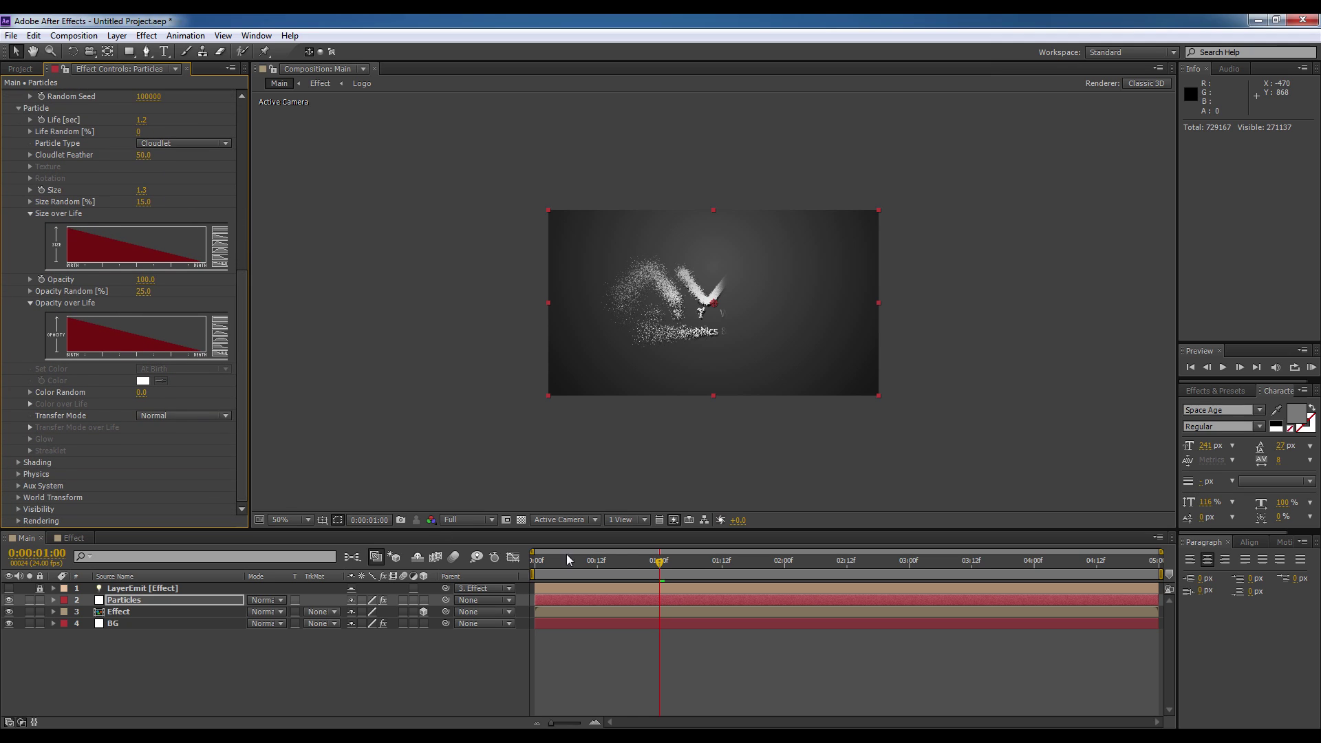
drag(659, 562, 515, 558)
key(KP_0)
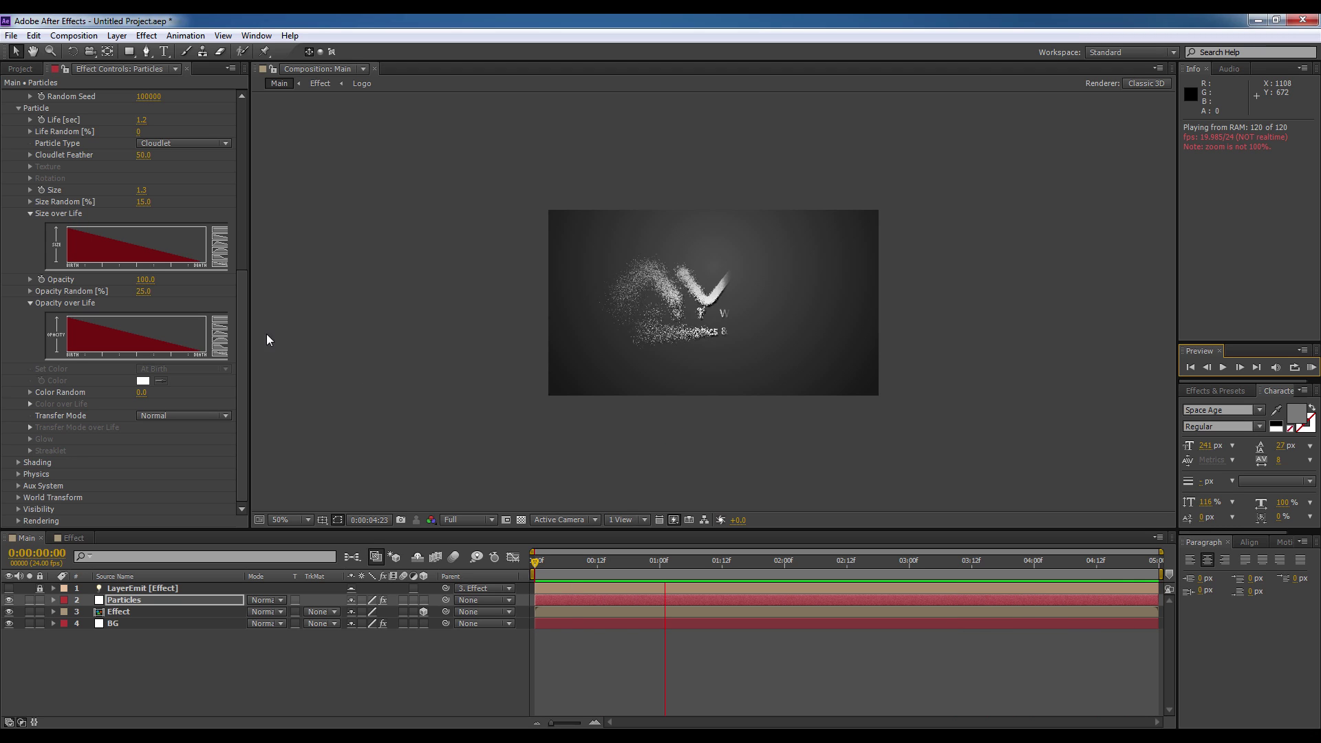
click(245, 324)
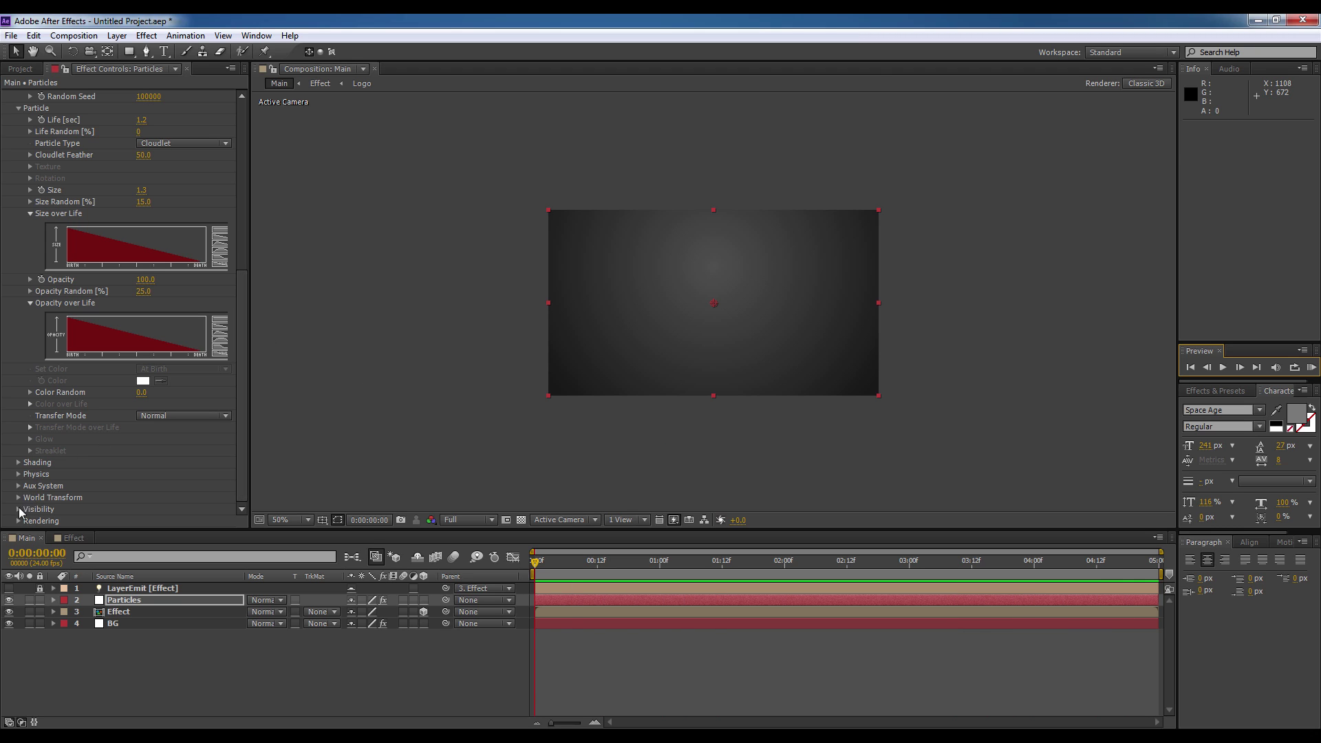
- Set Particular's Physics Air Wind X to 34 and check the blown particles at 0:00:02:07
click(18, 474)
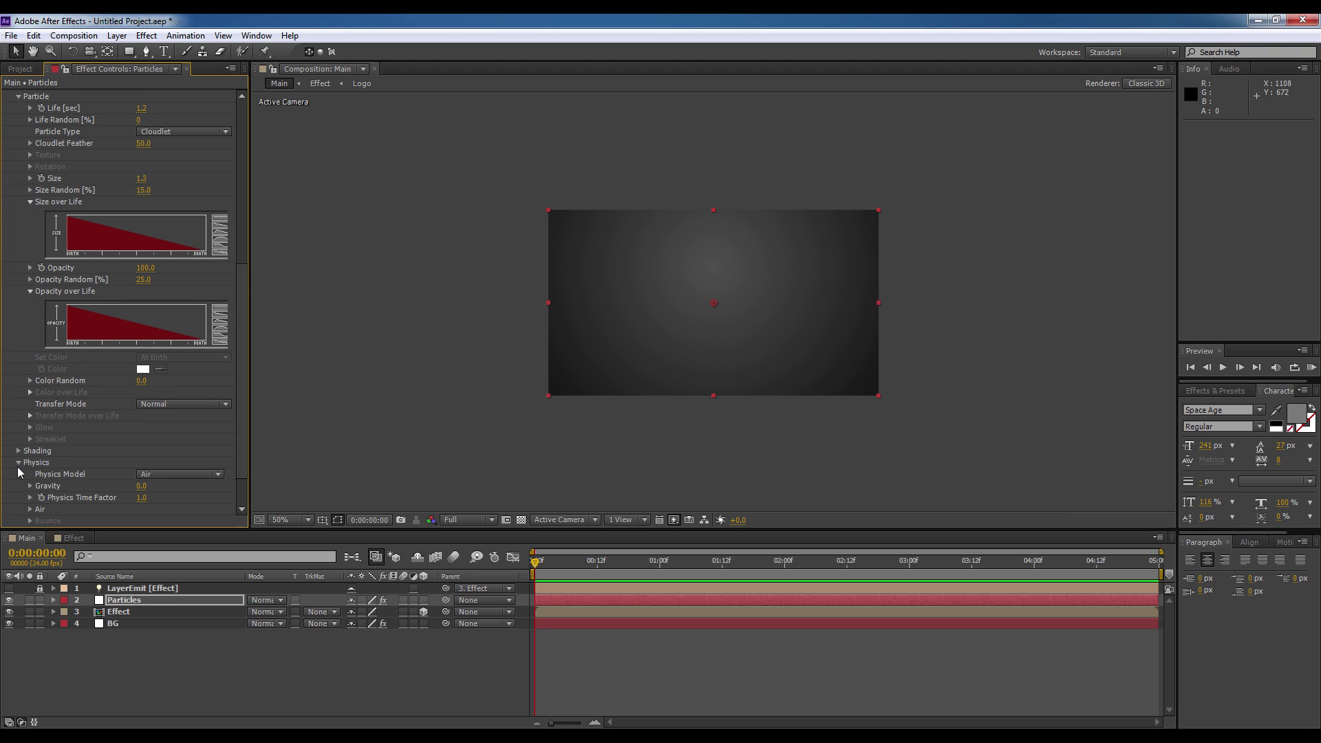
scroll(19, 472, down, 1)
click(28, 464)
scroll(83, 475, down, 2)
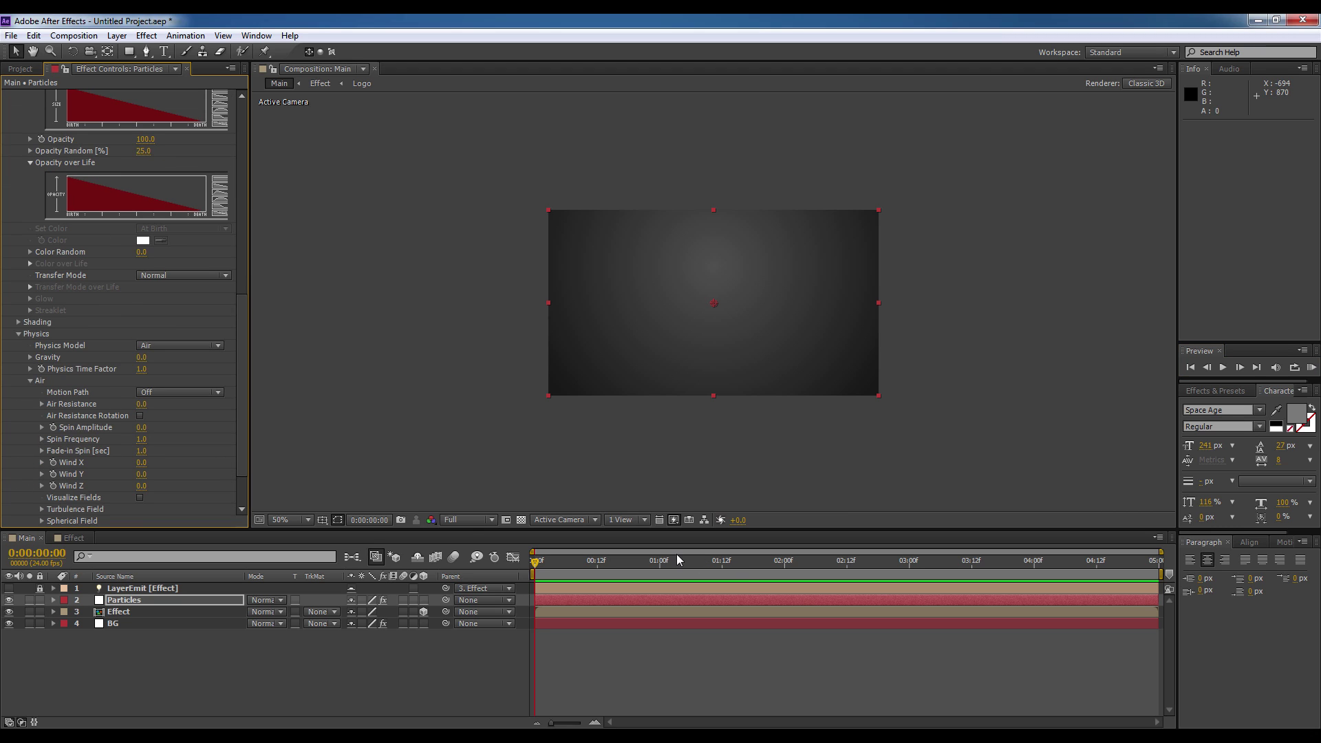
click(764, 559)
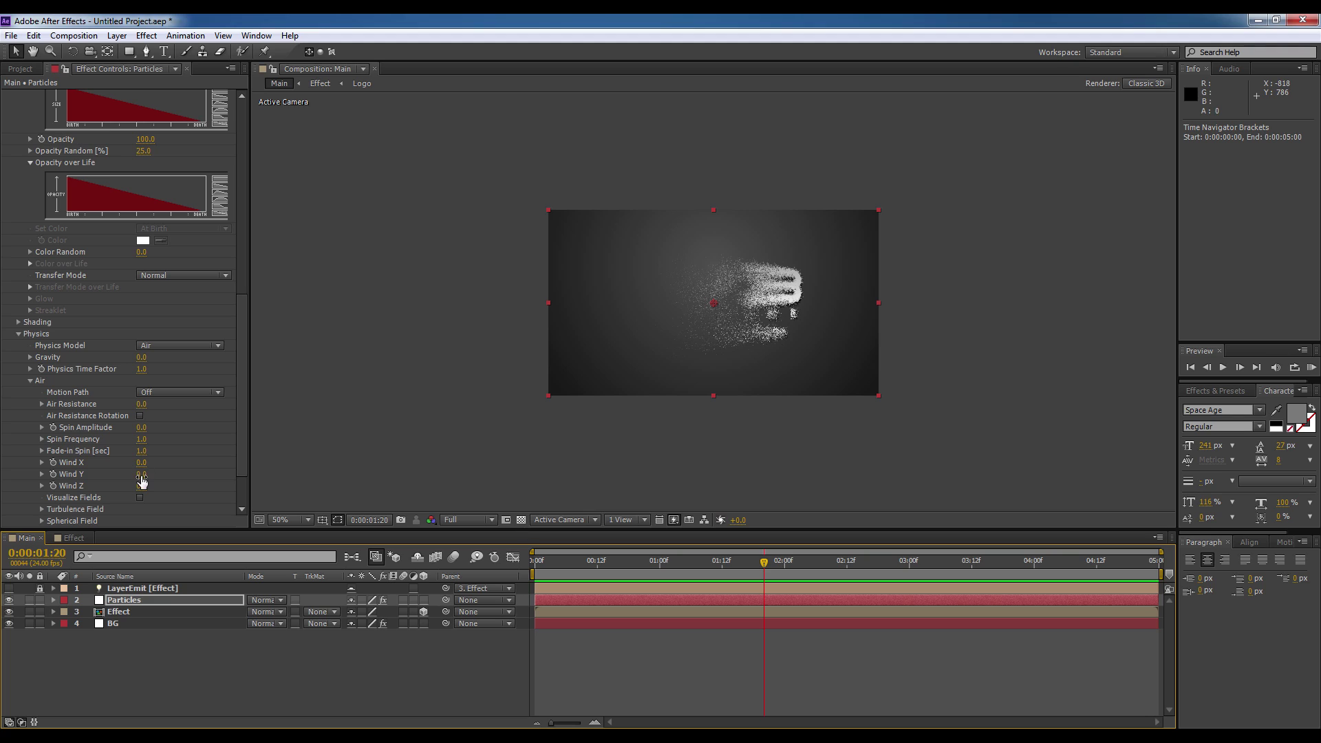
drag(142, 461, 165, 459)
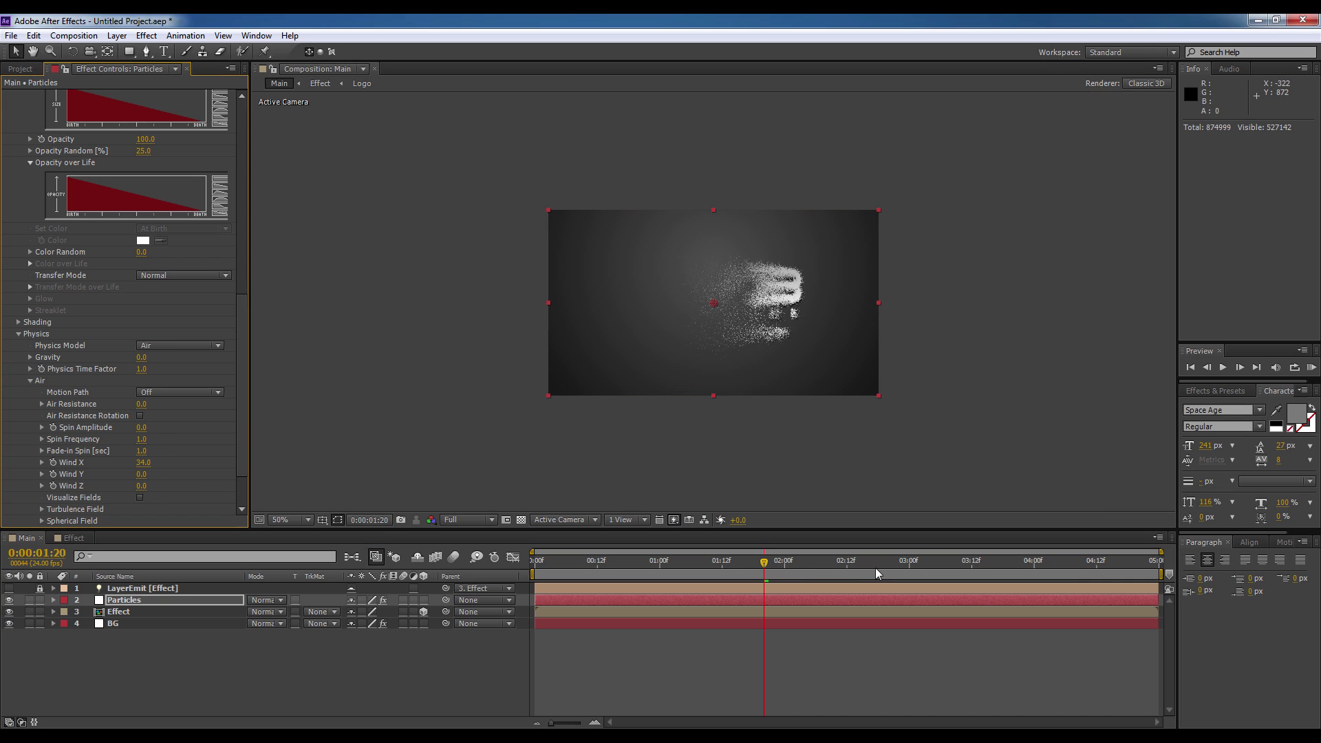
drag(770, 560, 838, 562)
drag(238, 364, 238, 414)
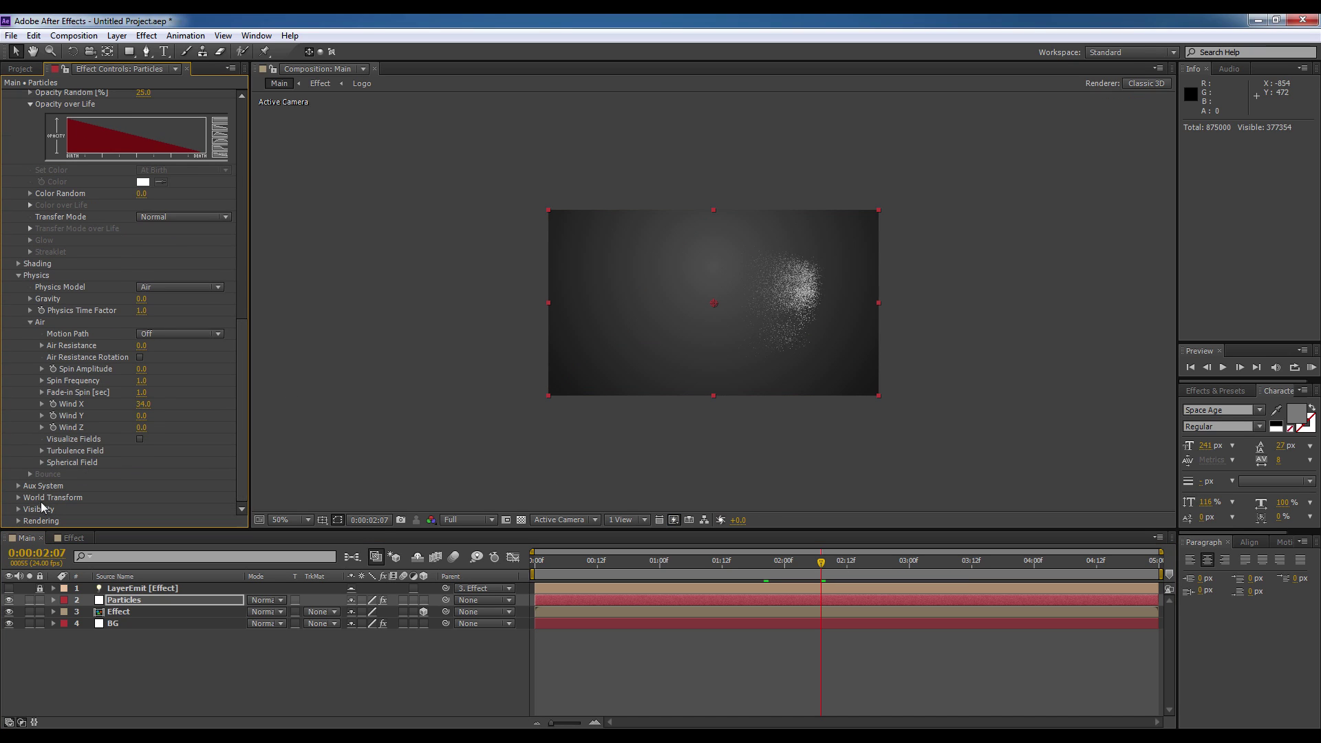
click(18, 520)
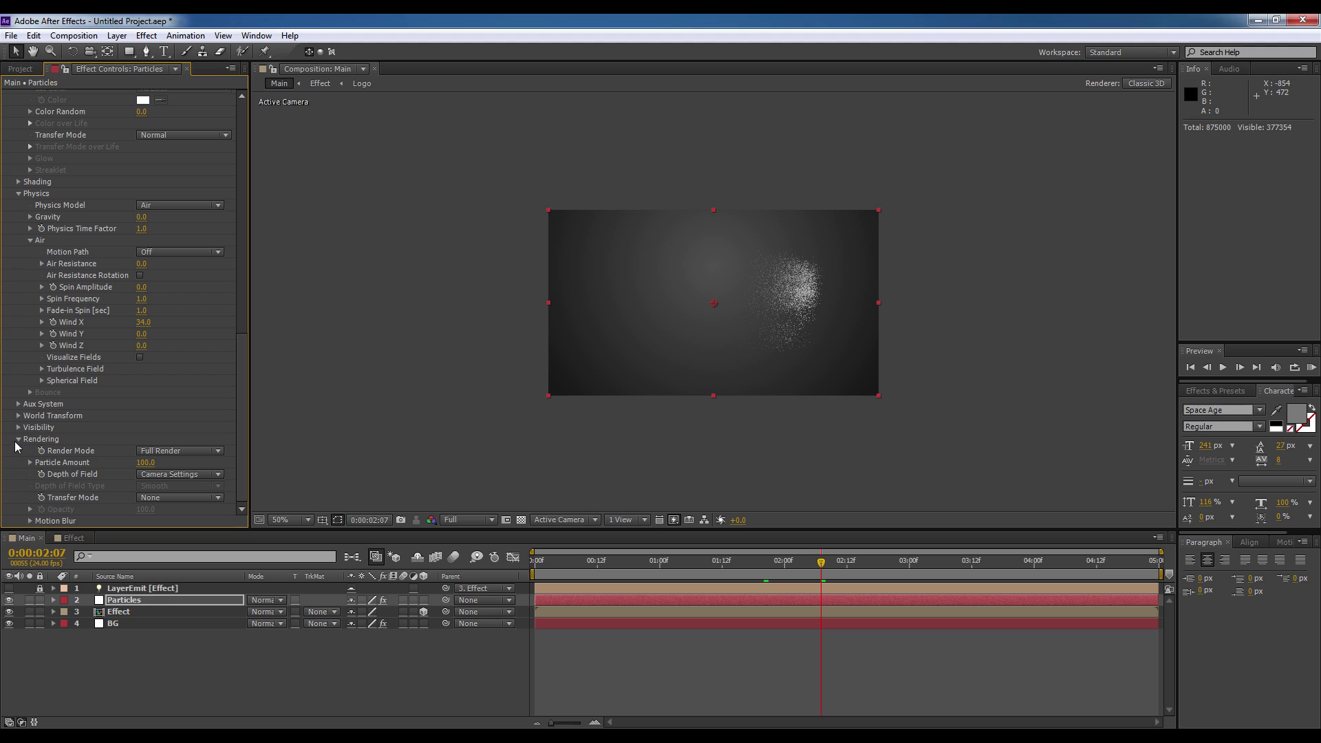
- Turn Particular's Rendering Motion Blur on, then scrub back to check the blurred particles
click(30, 521)
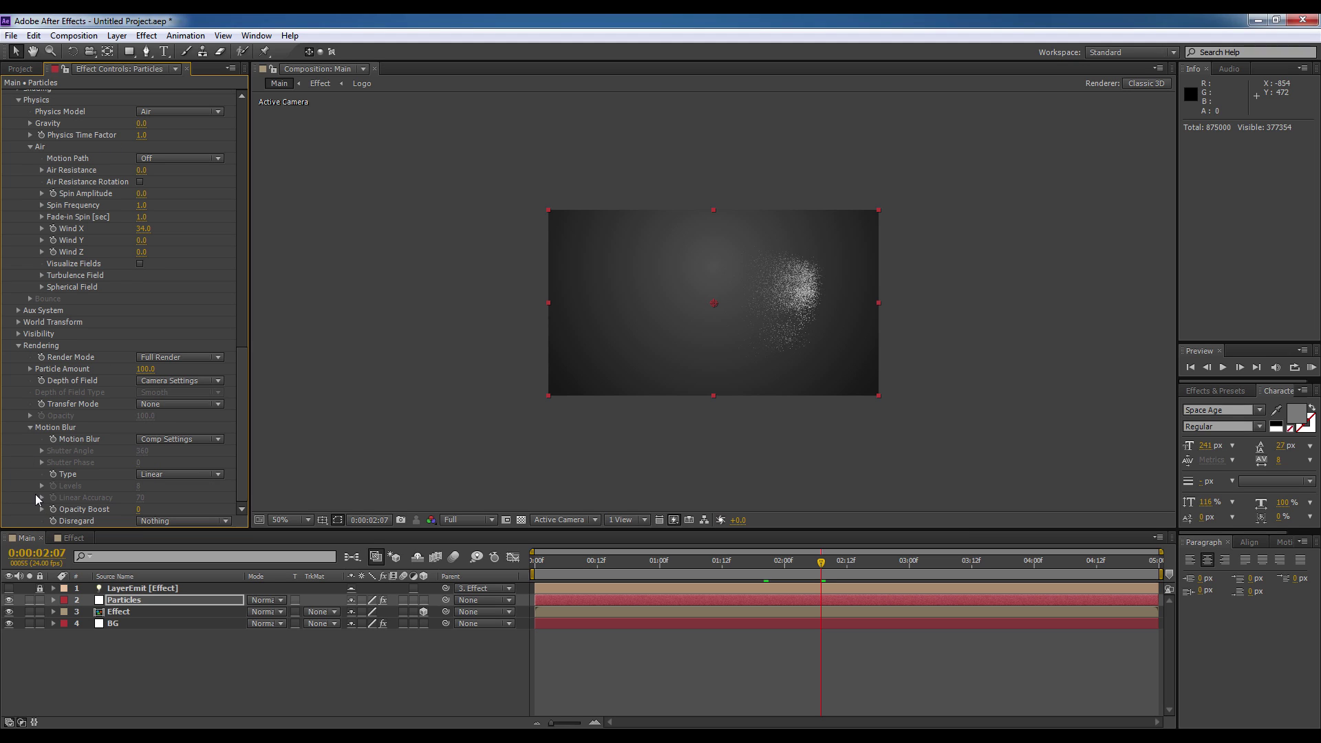
click(168, 439)
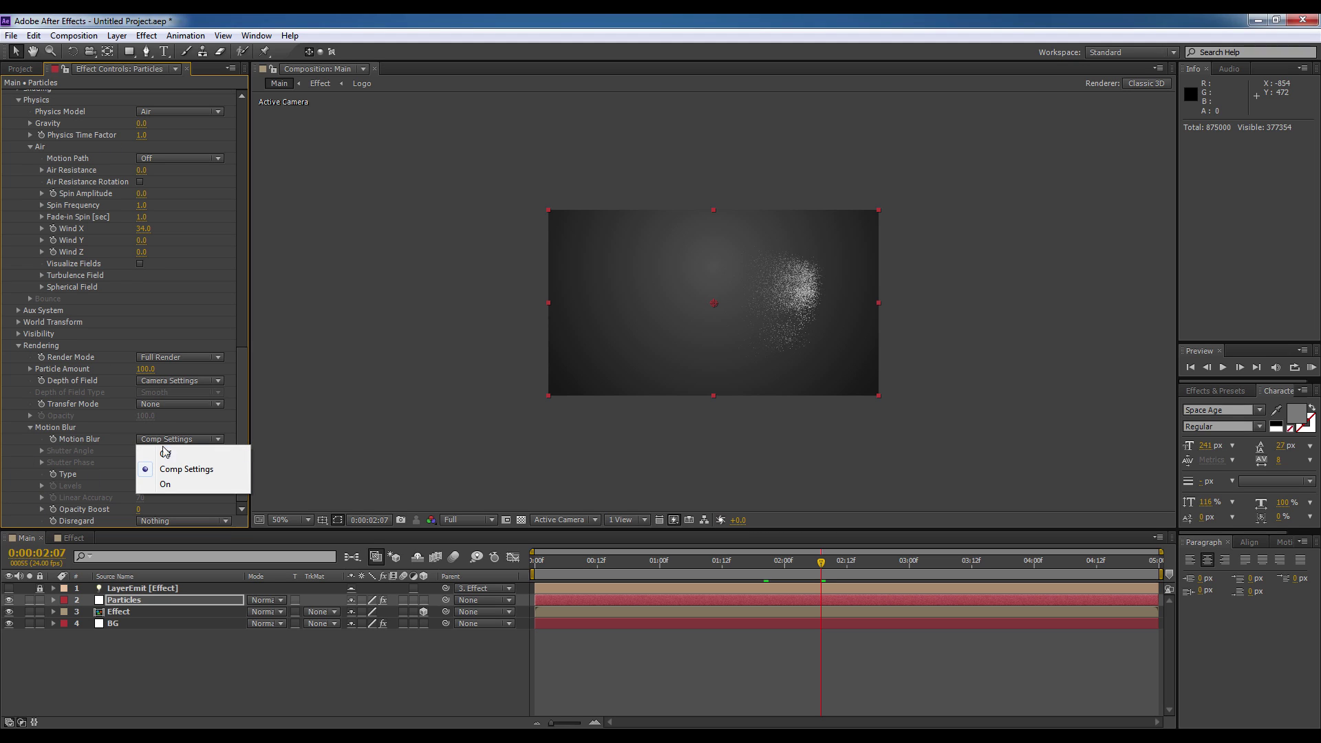
click(165, 485)
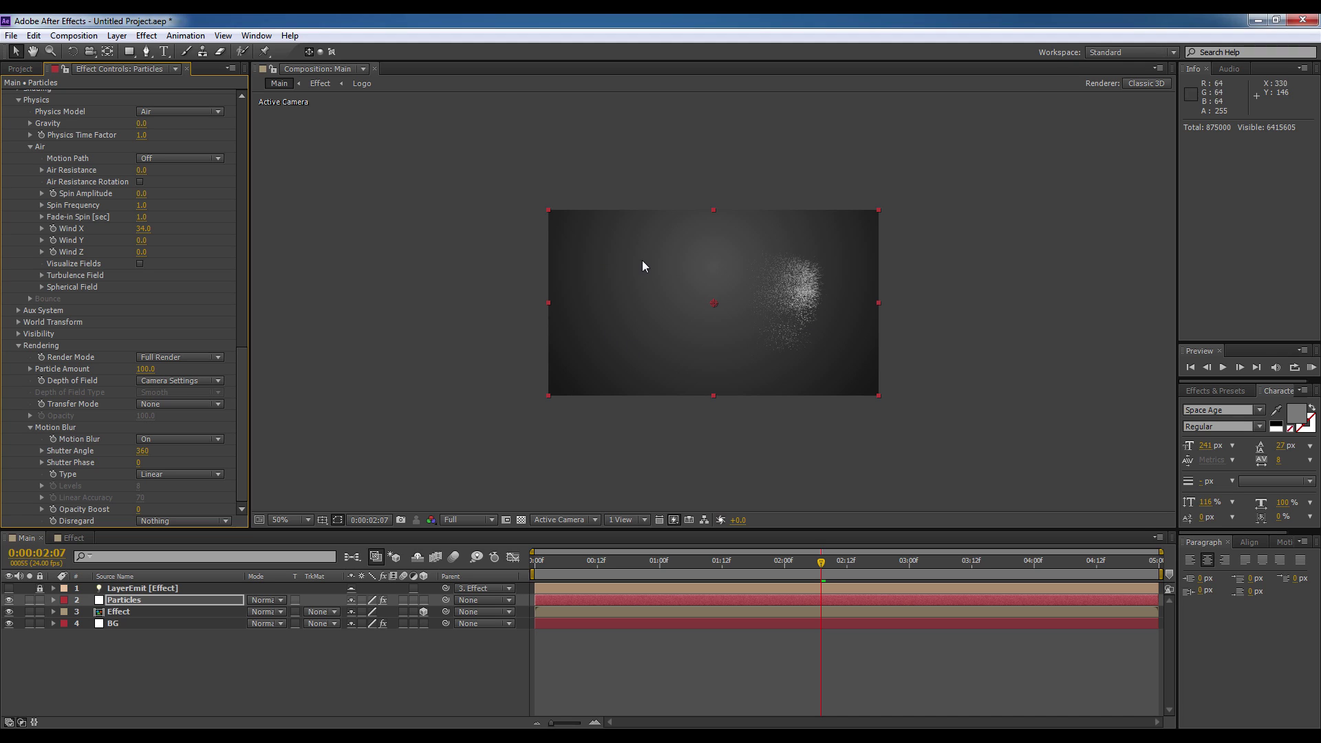
drag(546, 560, 612, 565)
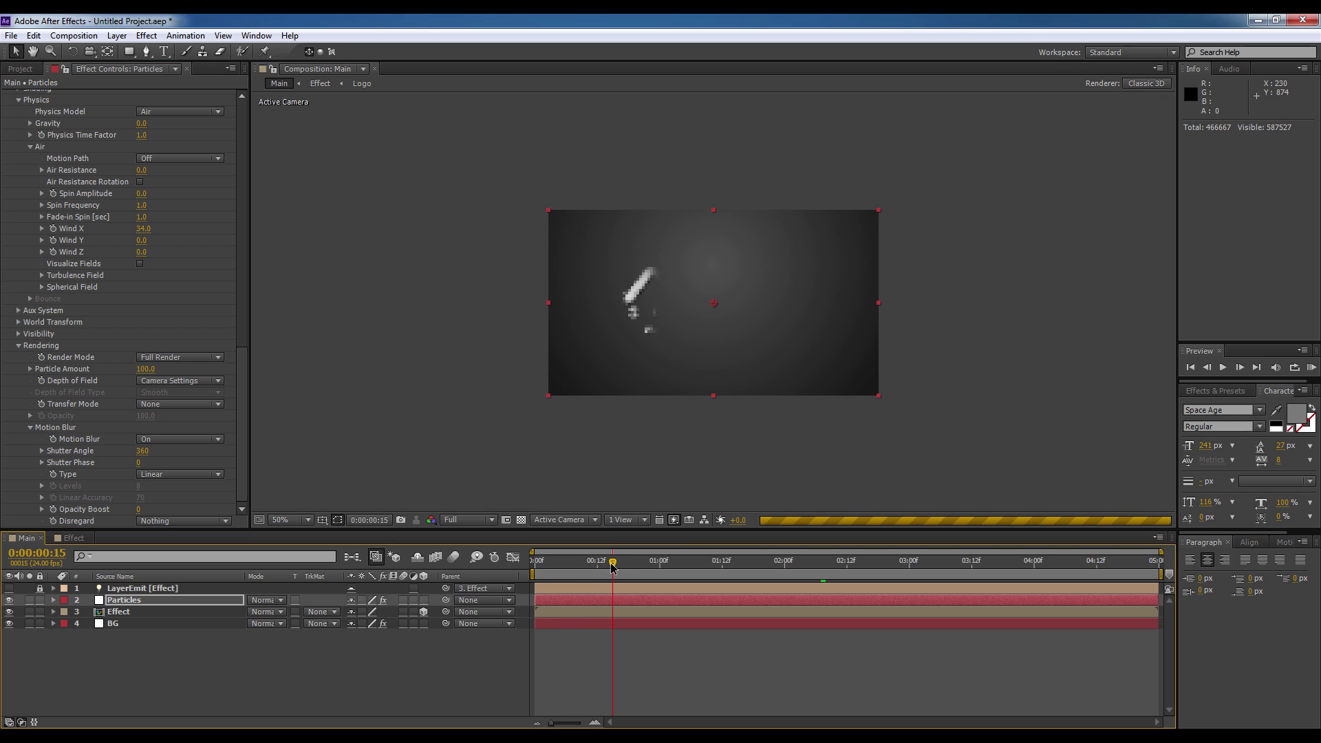
- Add the Logo composition from the Project panel into the Main timeline
click(21, 71)
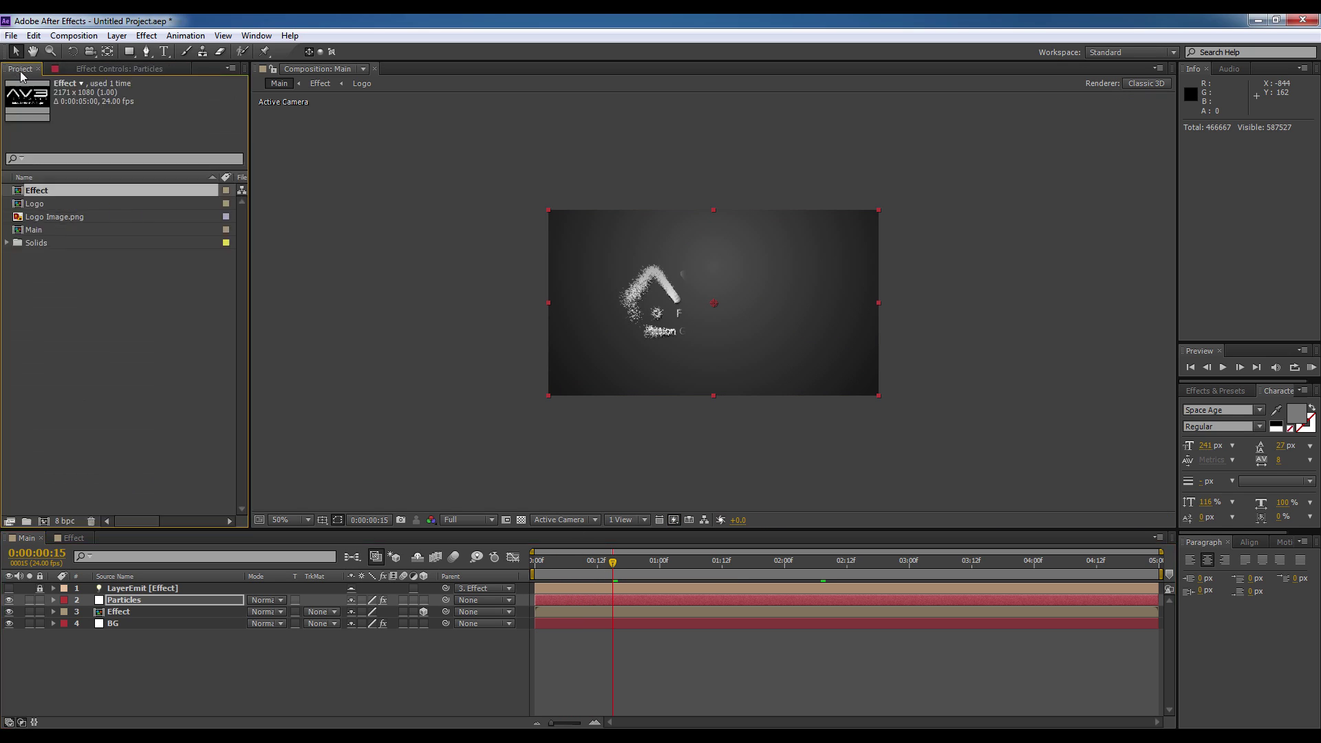
click(43, 204)
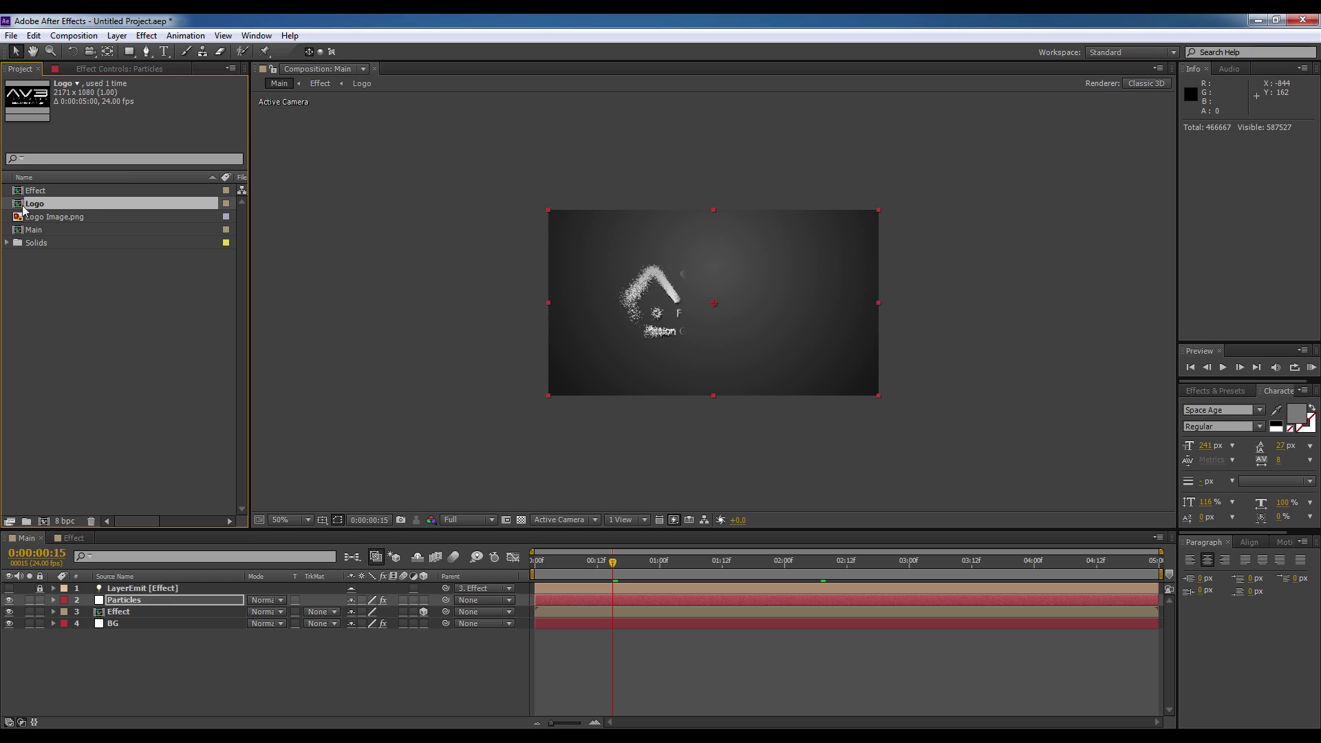
drag(33, 203, 122, 605)
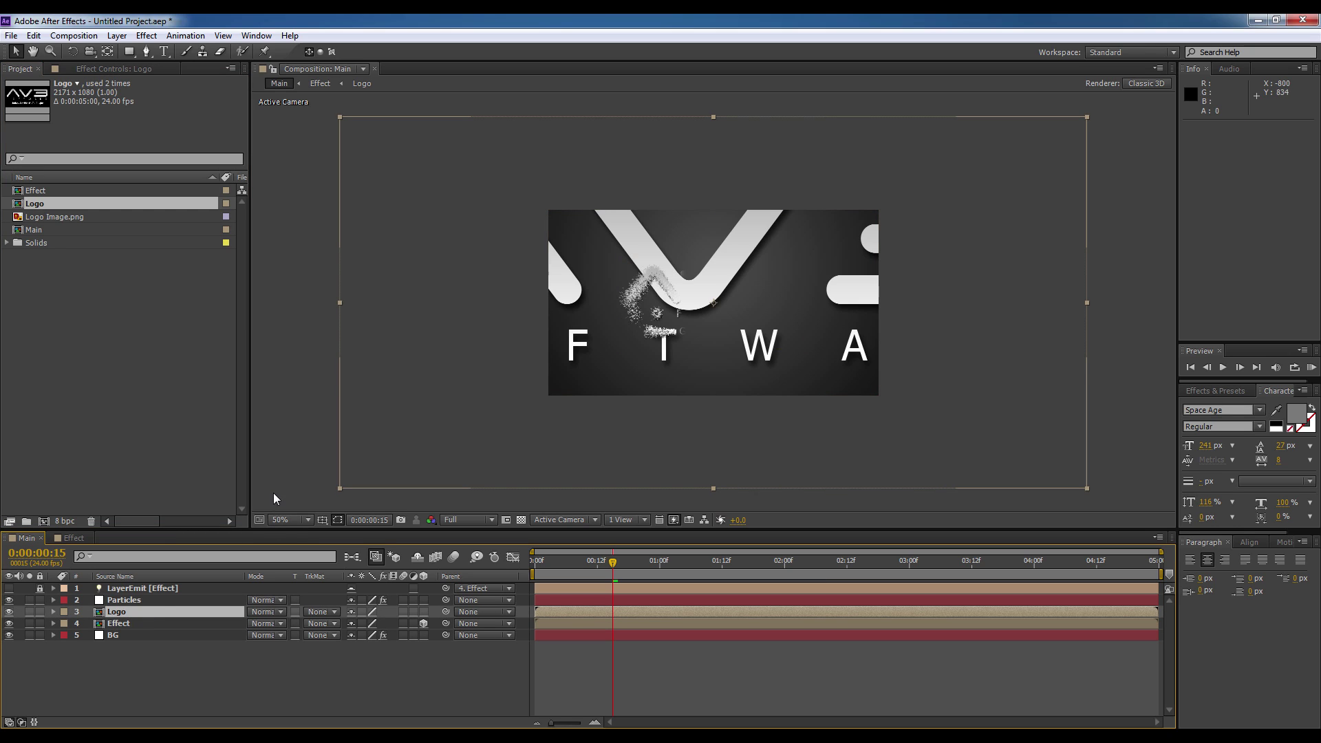
- Scale the Logo layer to 25% and shift the Effect layer to start about one second in
key(s)
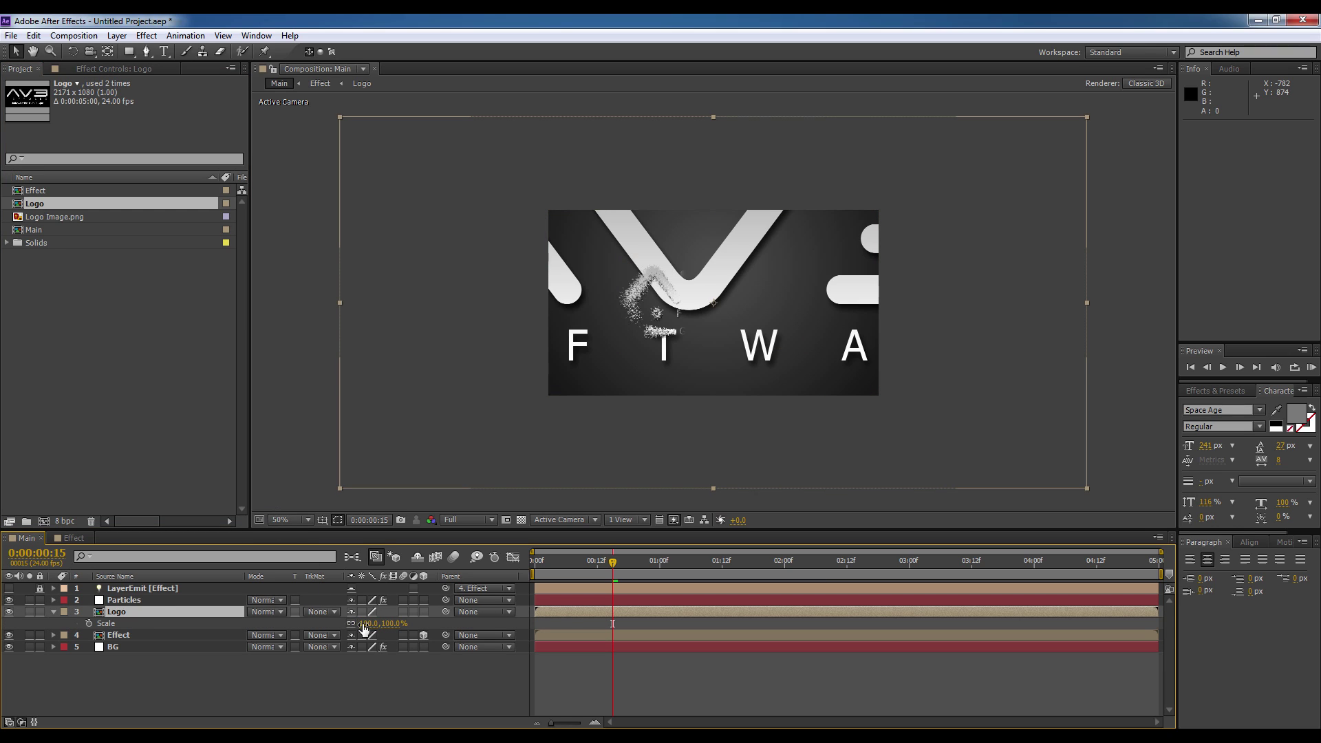
click(369, 623)
text(25)
key(Return)
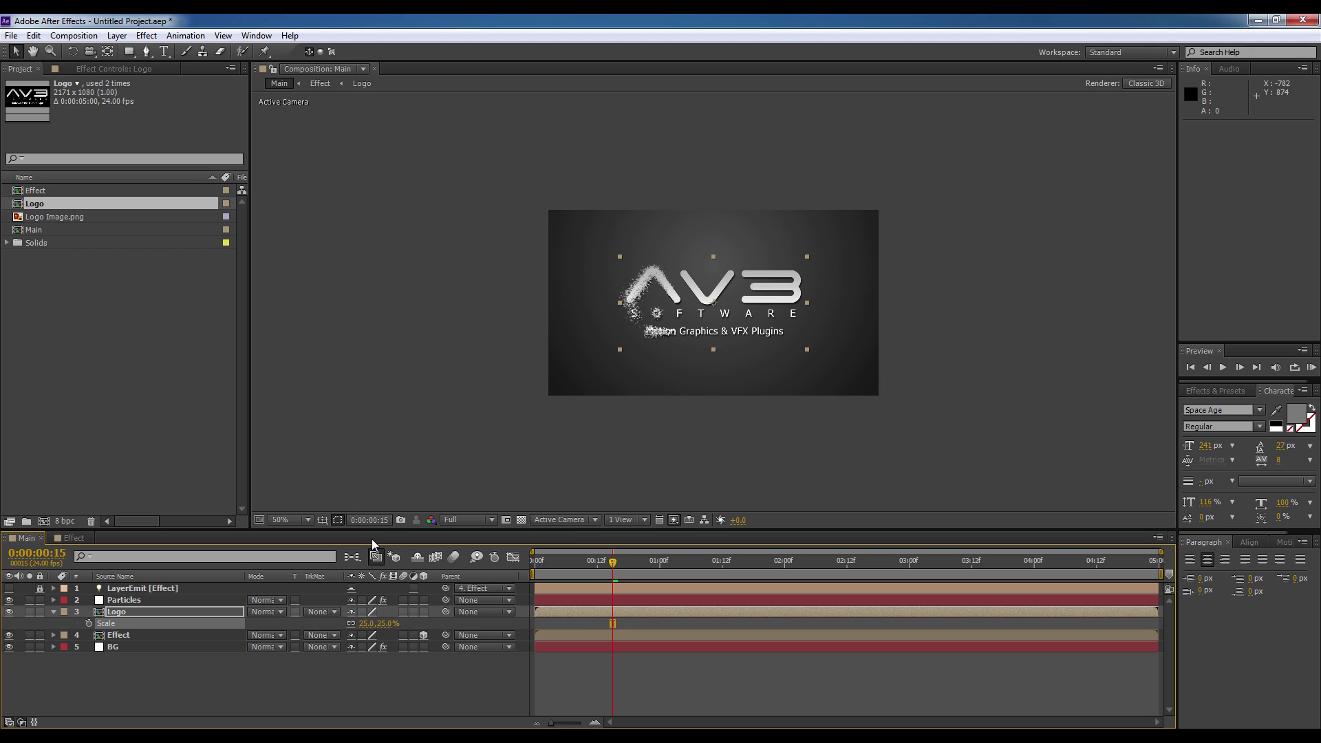
key(Home)
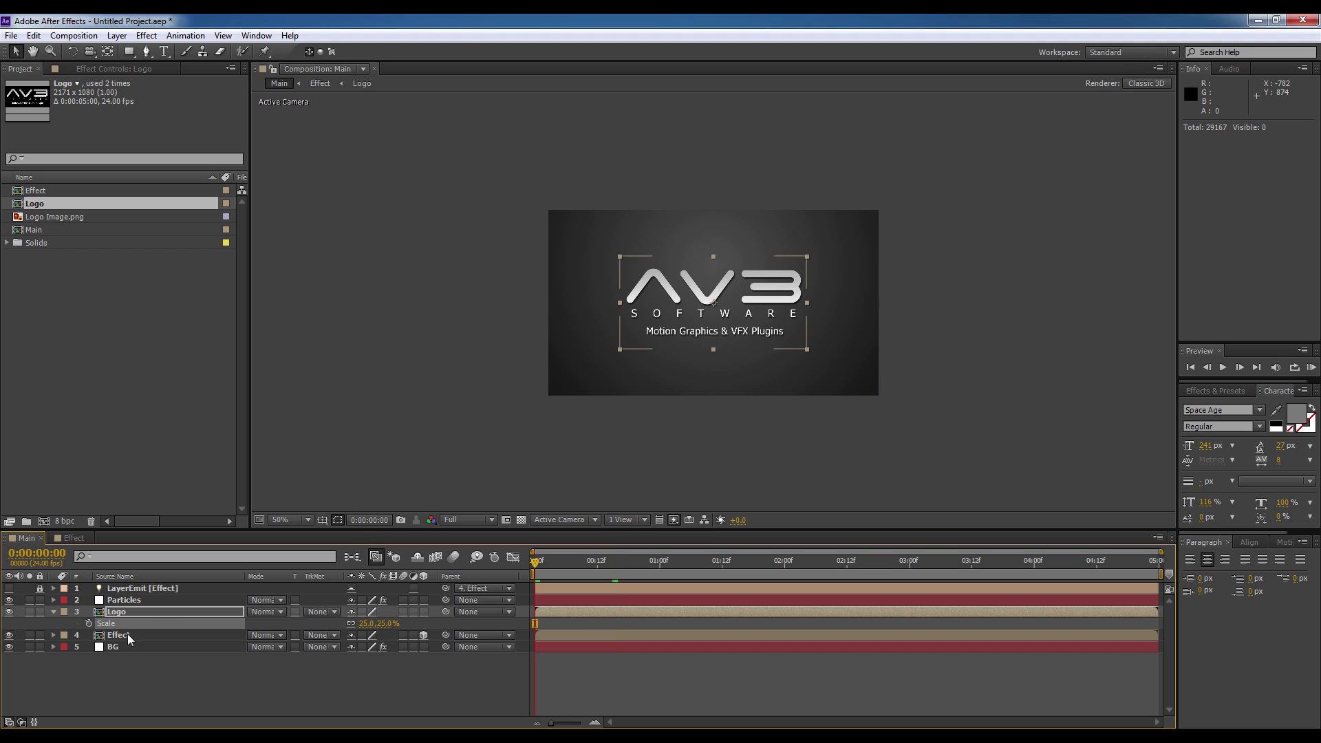
drag(551, 634, 673, 633)
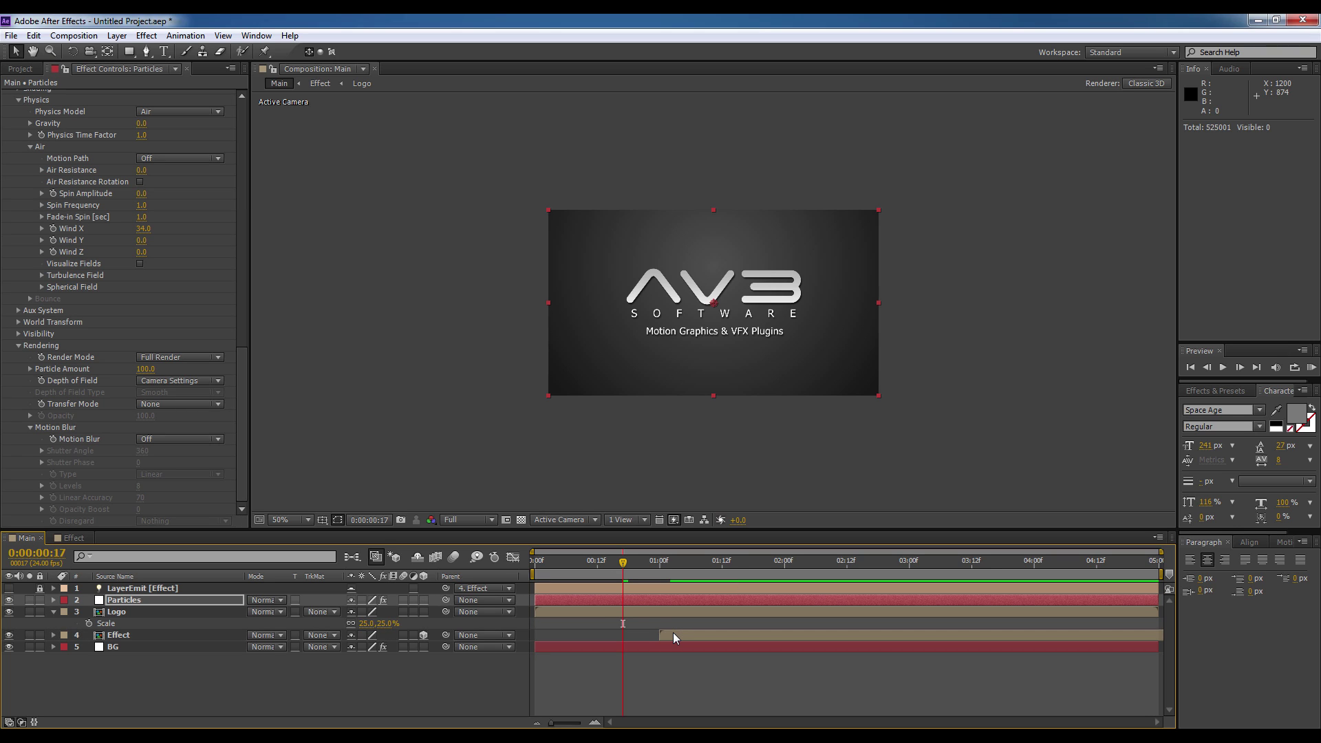
- Open the Effect composition and copy its two Mask Path keyframes
click(20, 68)
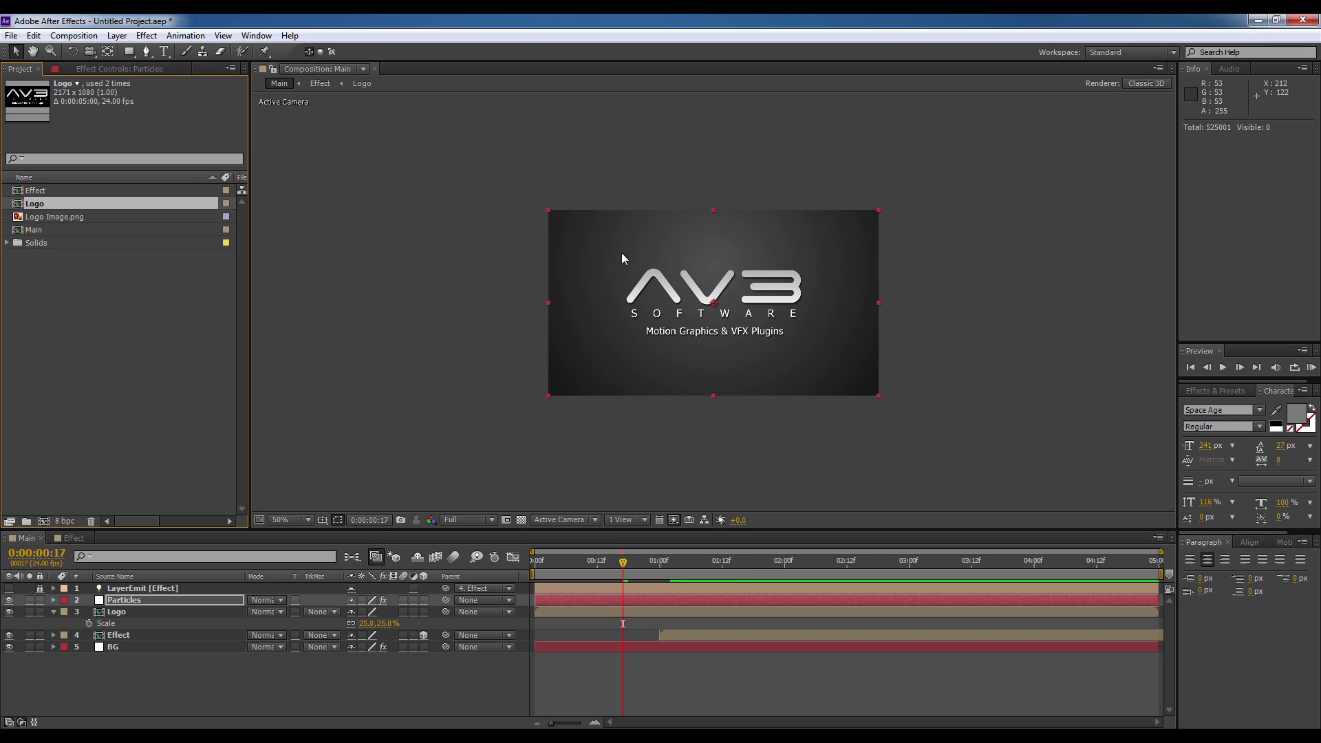
click(72, 538)
click(134, 624)
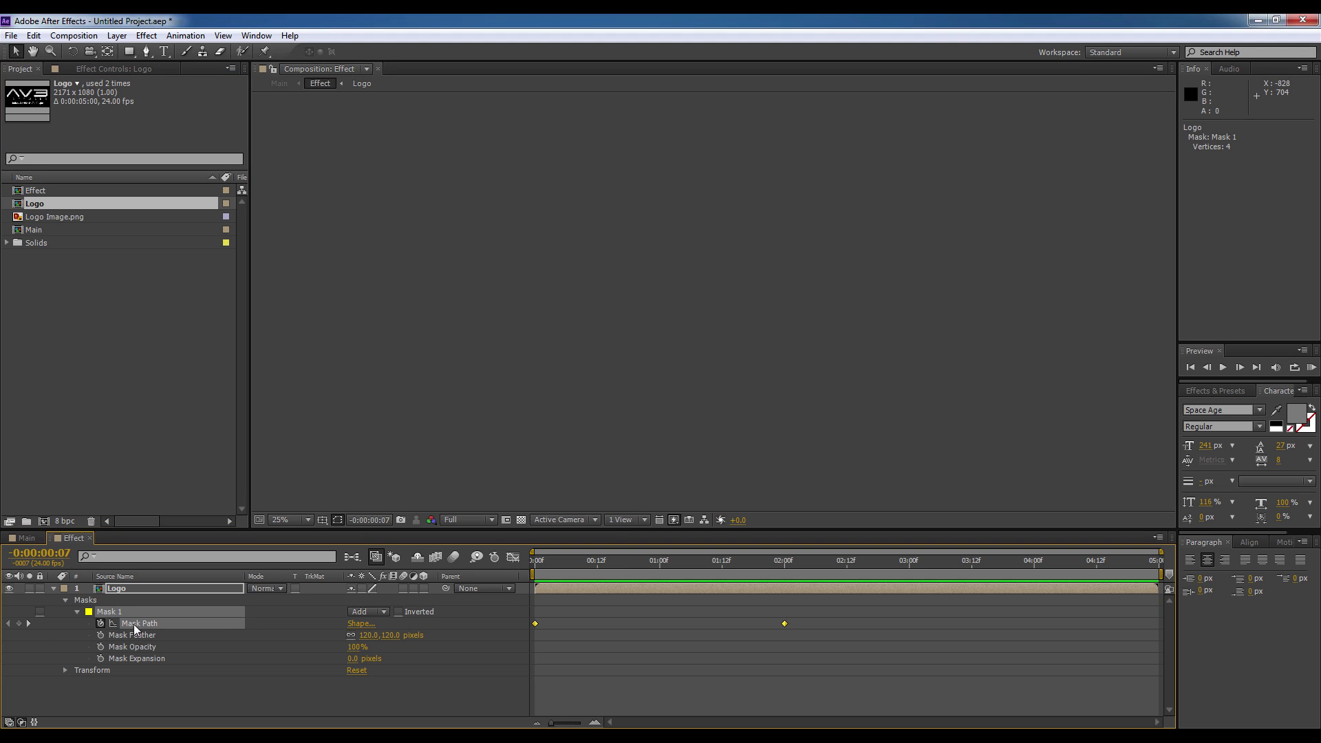
click(33, 36)
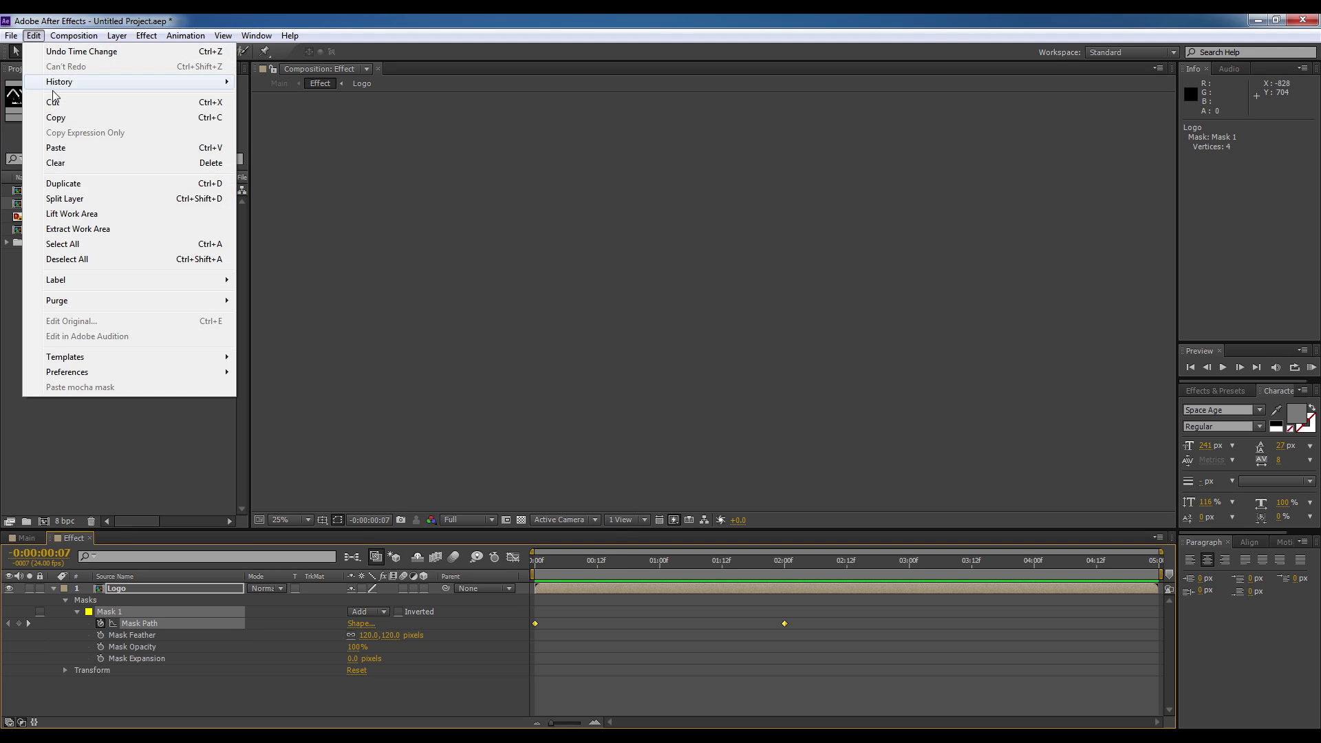
click(49, 114)
- Paste the mask keyframes onto Main's Logo layer and reveal its masks
click(23, 538)
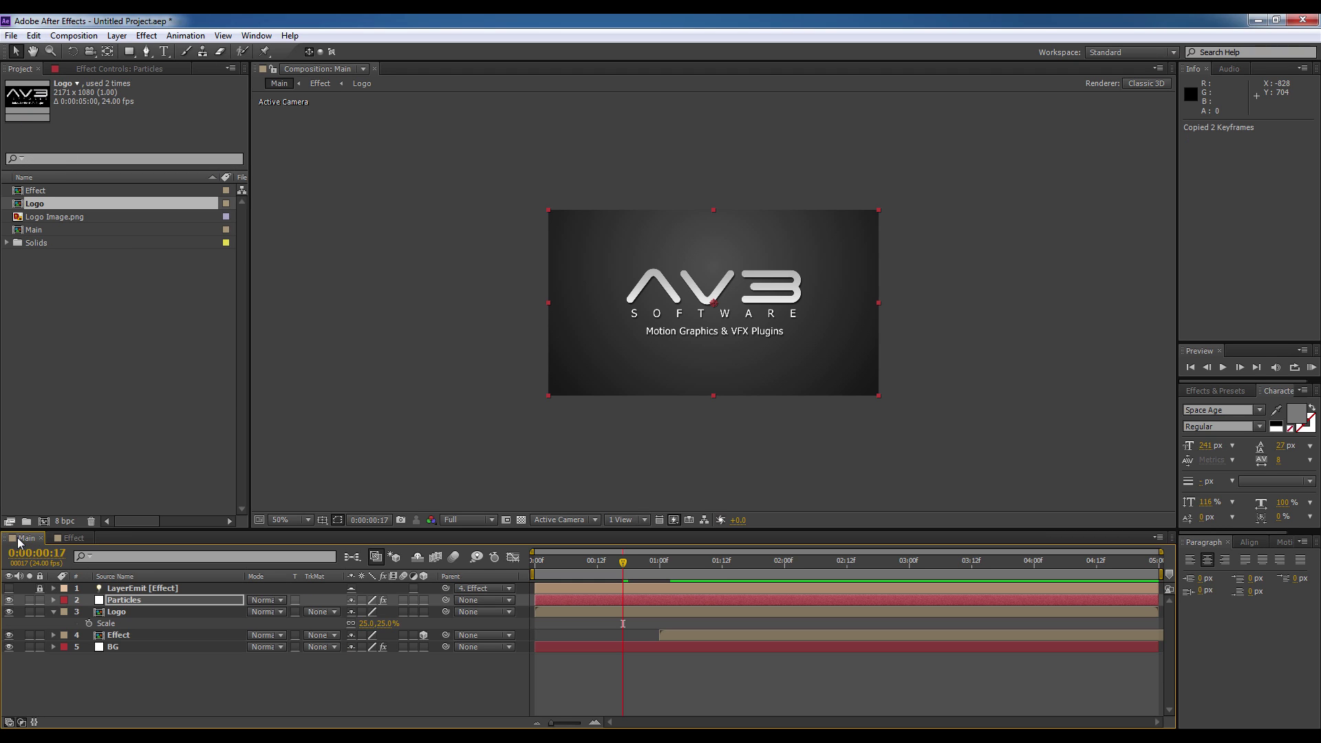
click(127, 609)
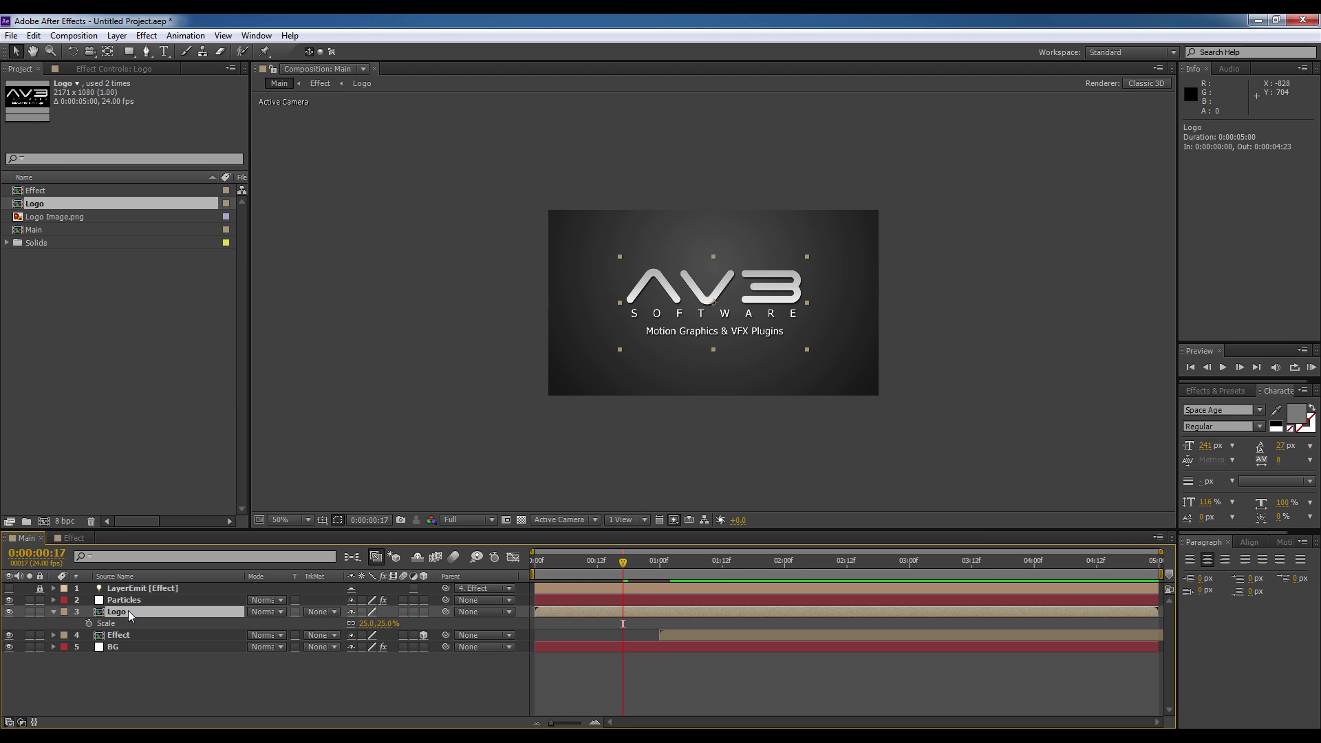
click(33, 36)
click(80, 148)
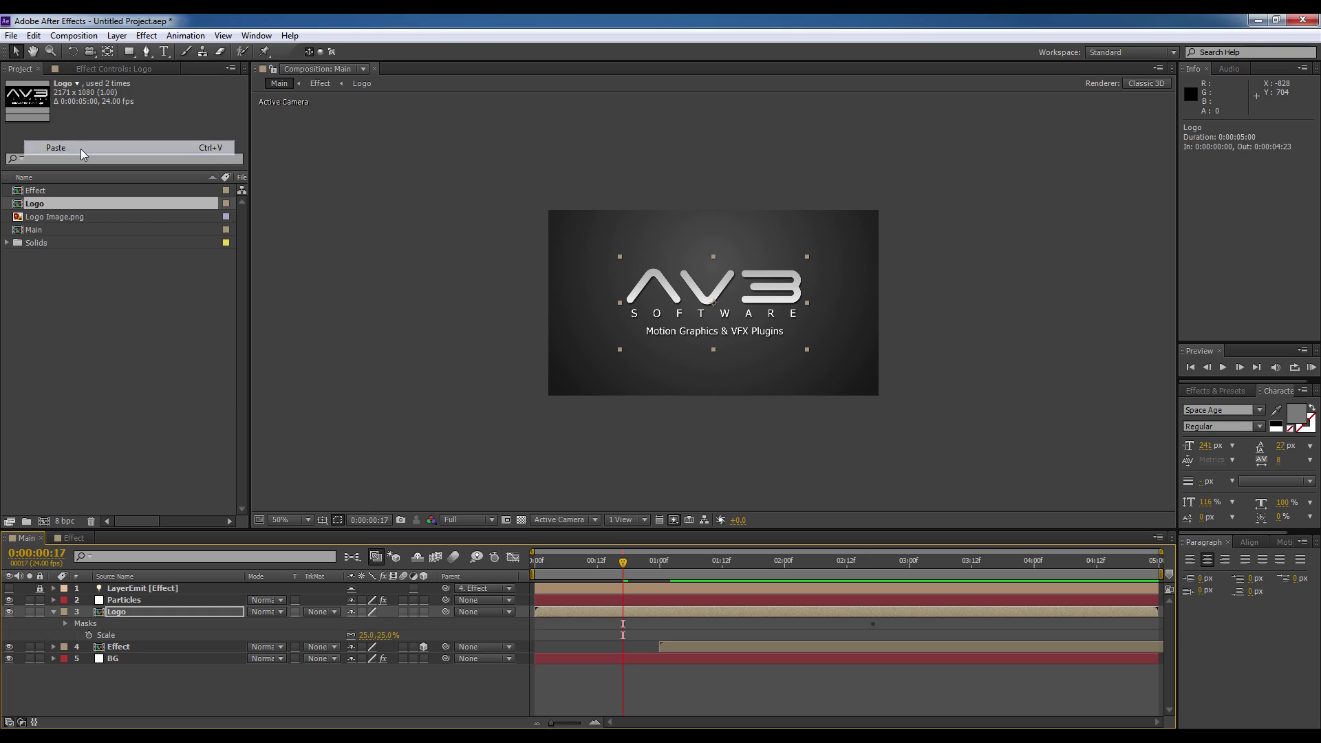
click(66, 624)
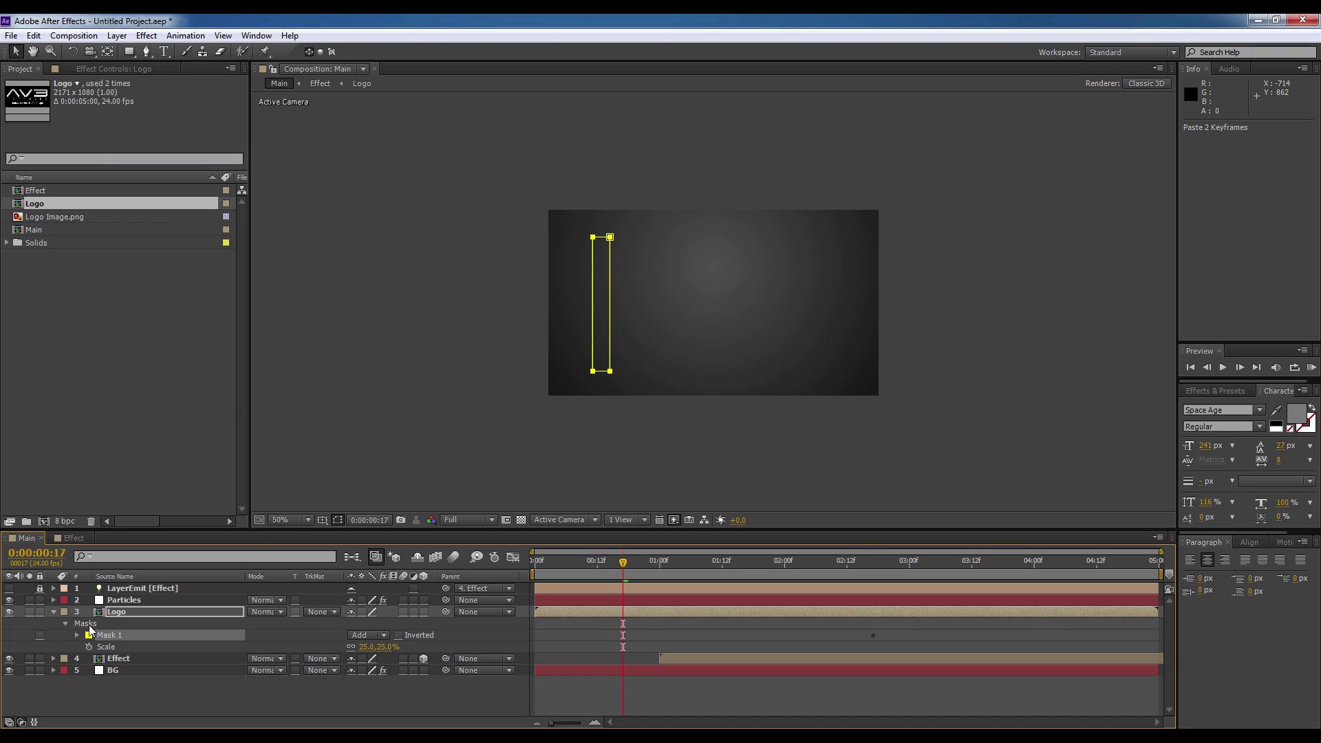
- Show Mask 1's properties and move to its final keyframe at 3:02
click(77, 634)
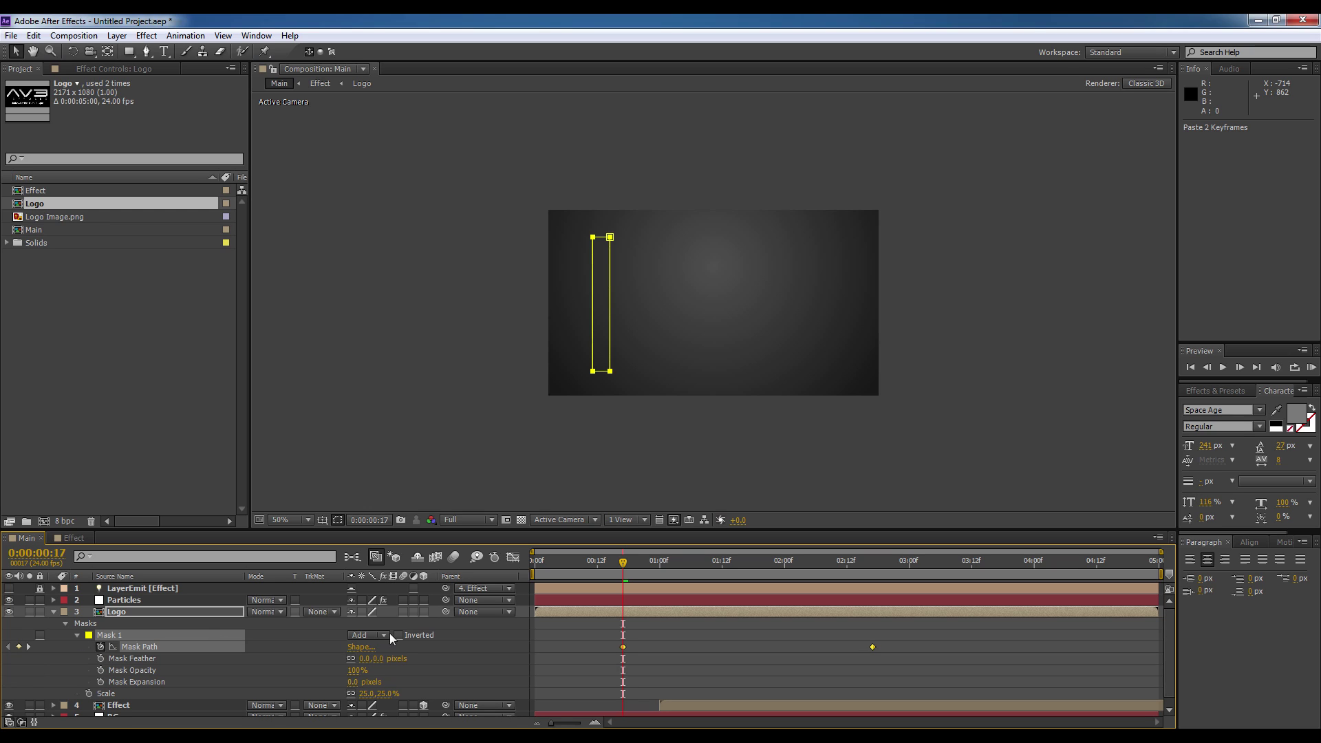
drag(608, 643, 885, 645)
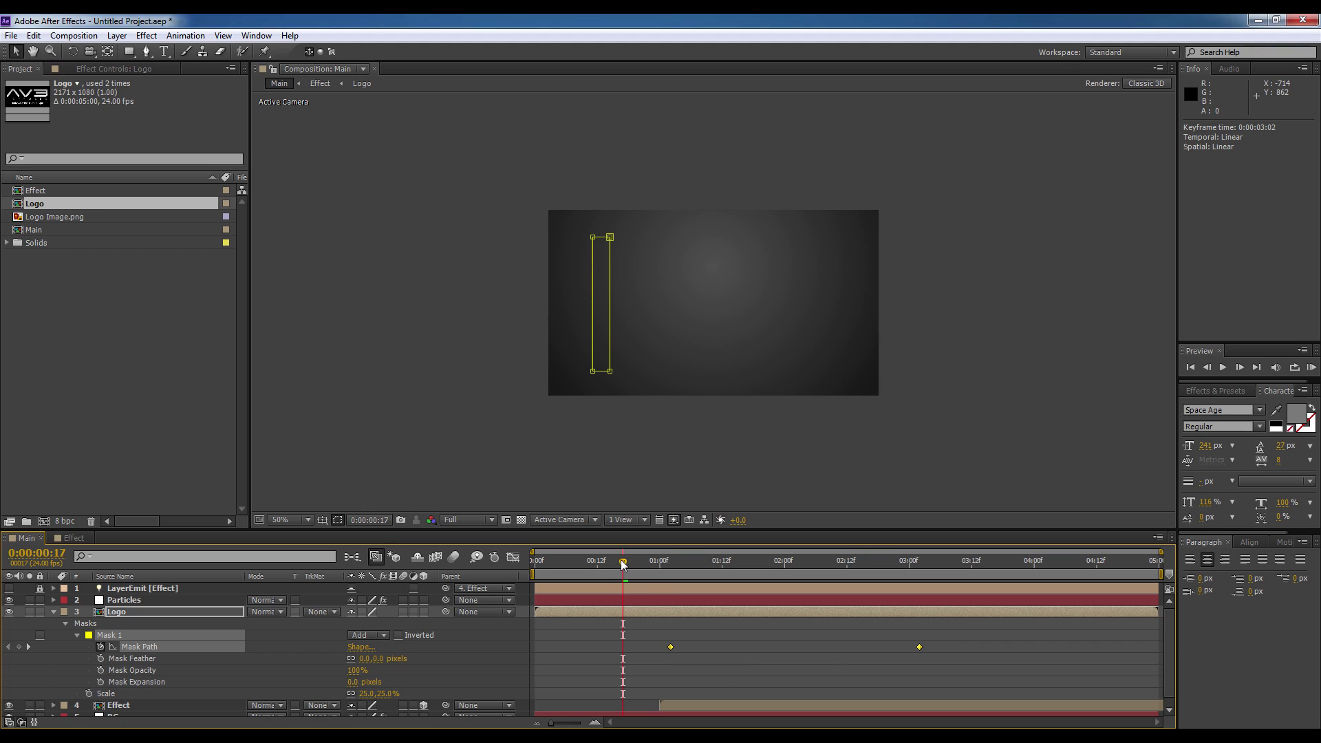
drag(623, 563, 919, 568)
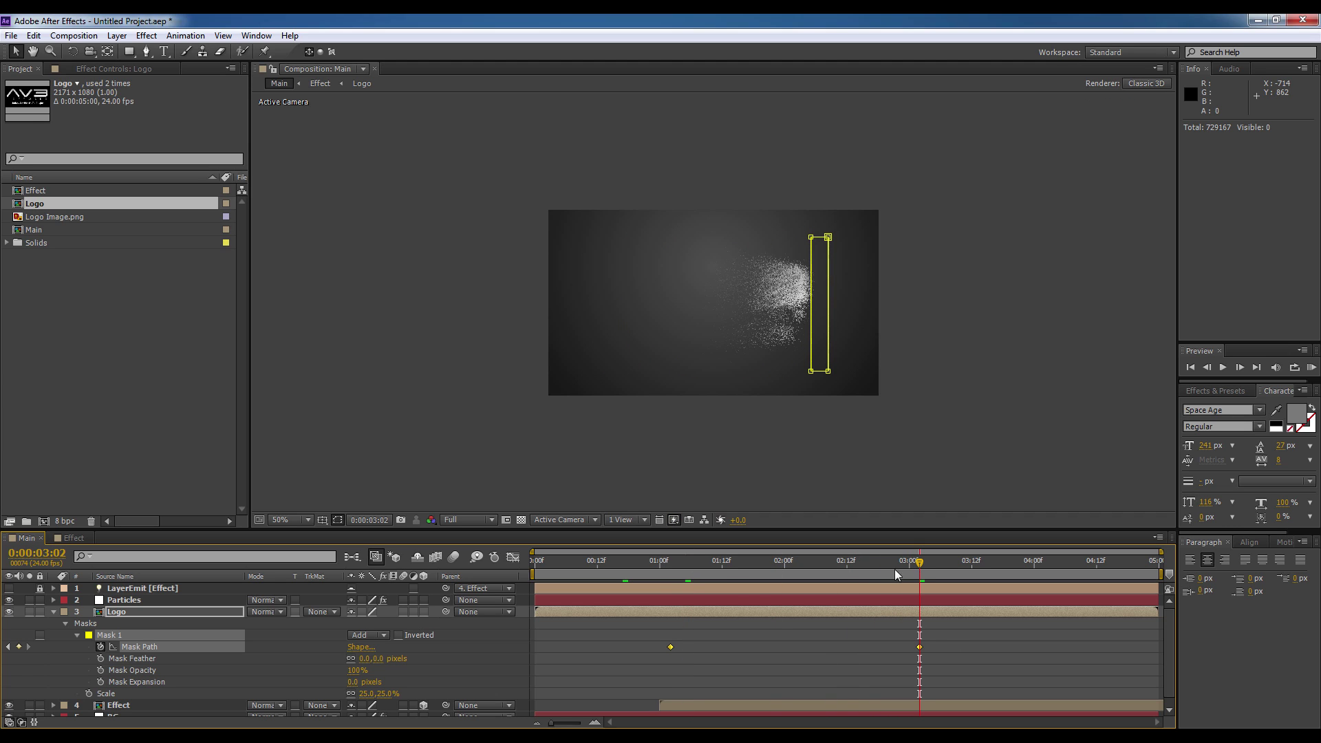
- Invert Mask 1 and drag its left corners out into a wide rectangle
click(812, 373)
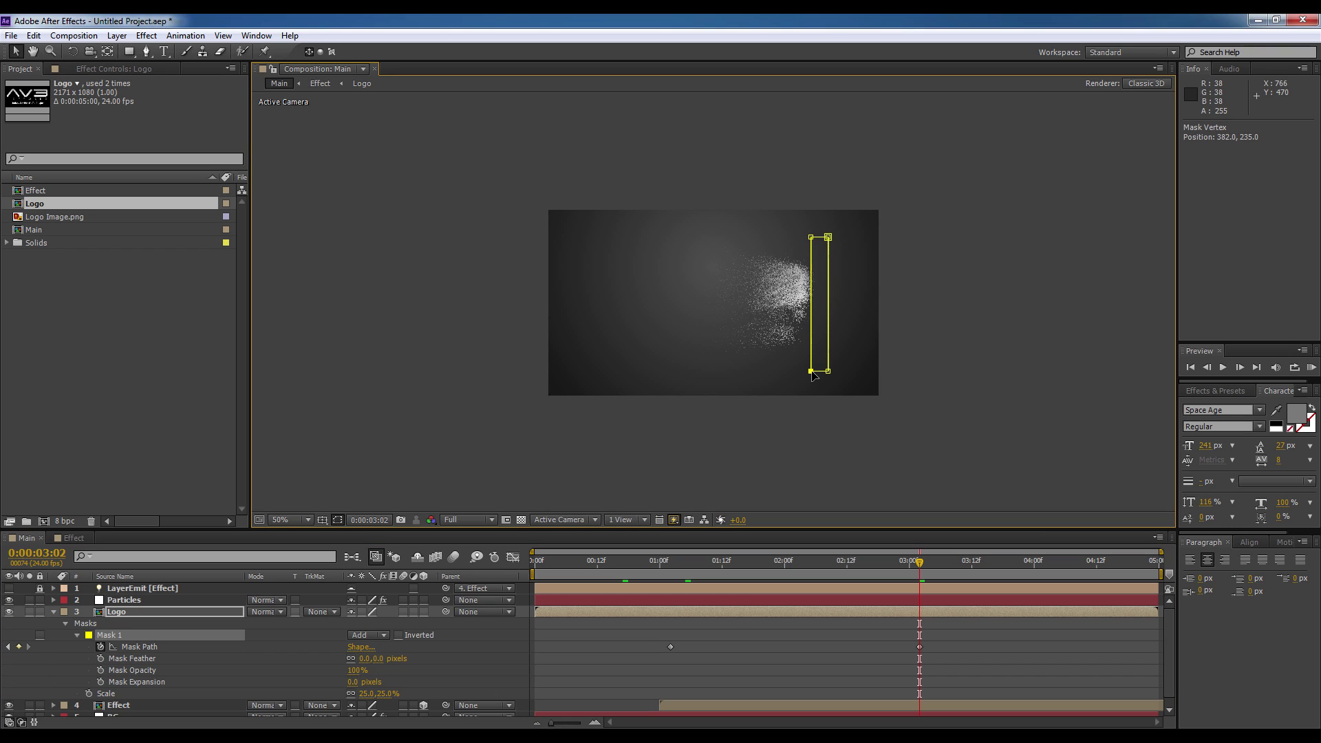
mouse_move(813, 375)
mouse_down()
mouse_move(595, 380)
mouse_move(806, 366)
mouse_up()
click(399, 635)
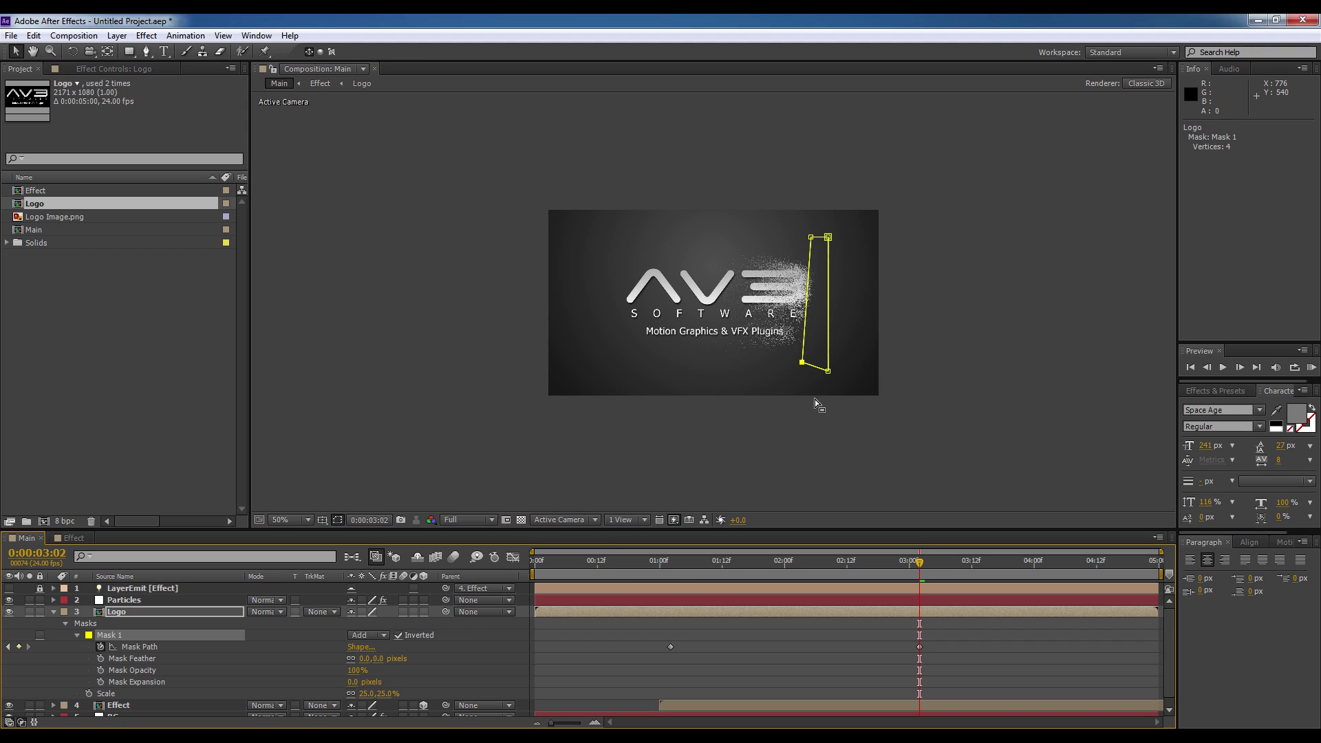
drag(801, 364, 573, 372)
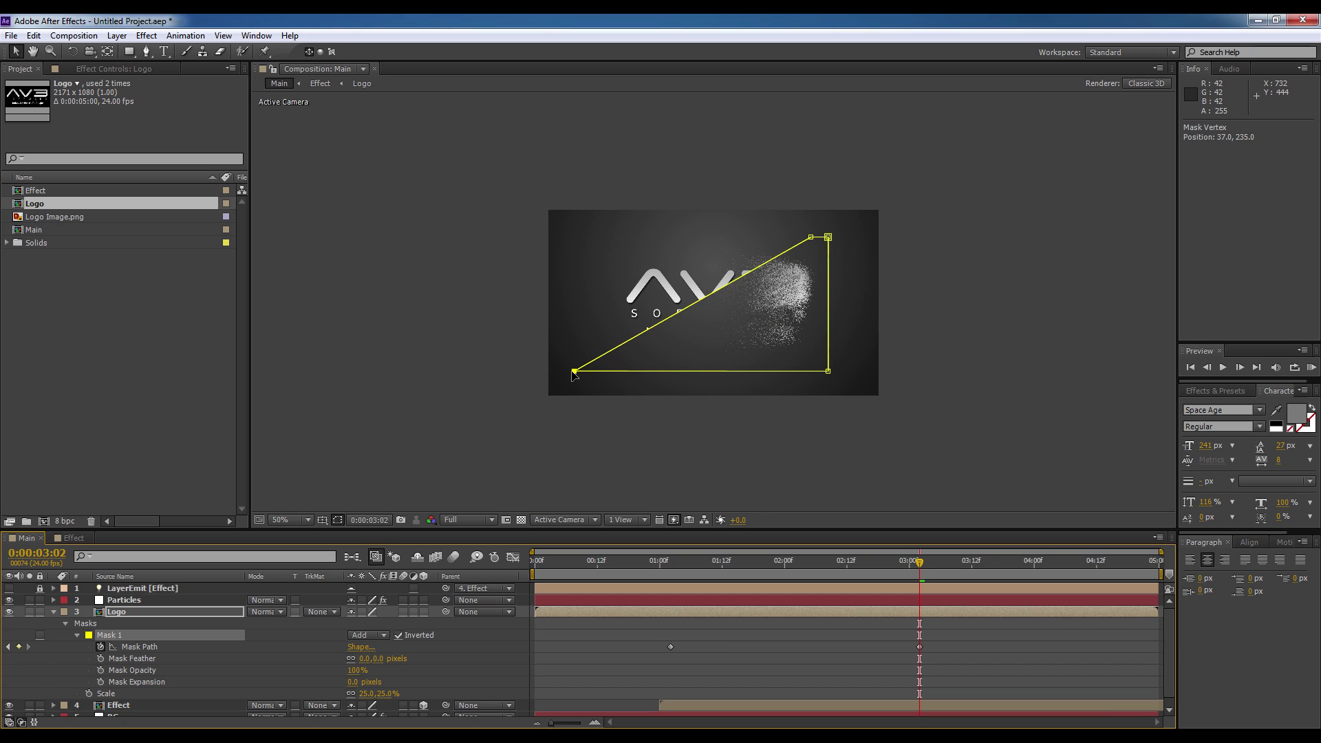
click(811, 238)
drag(809, 241, 575, 244)
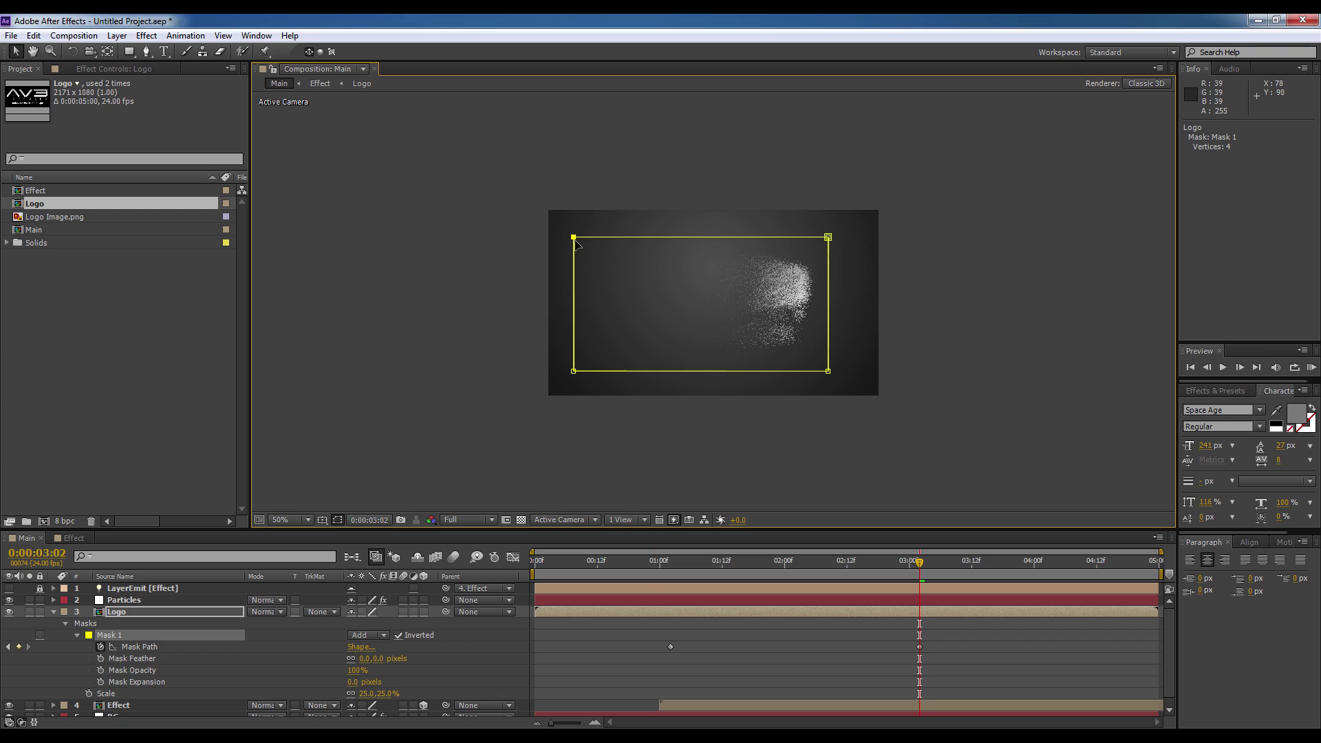
- Play a RAM preview of the unfeathered wipe, then stop it
key(KP_0)
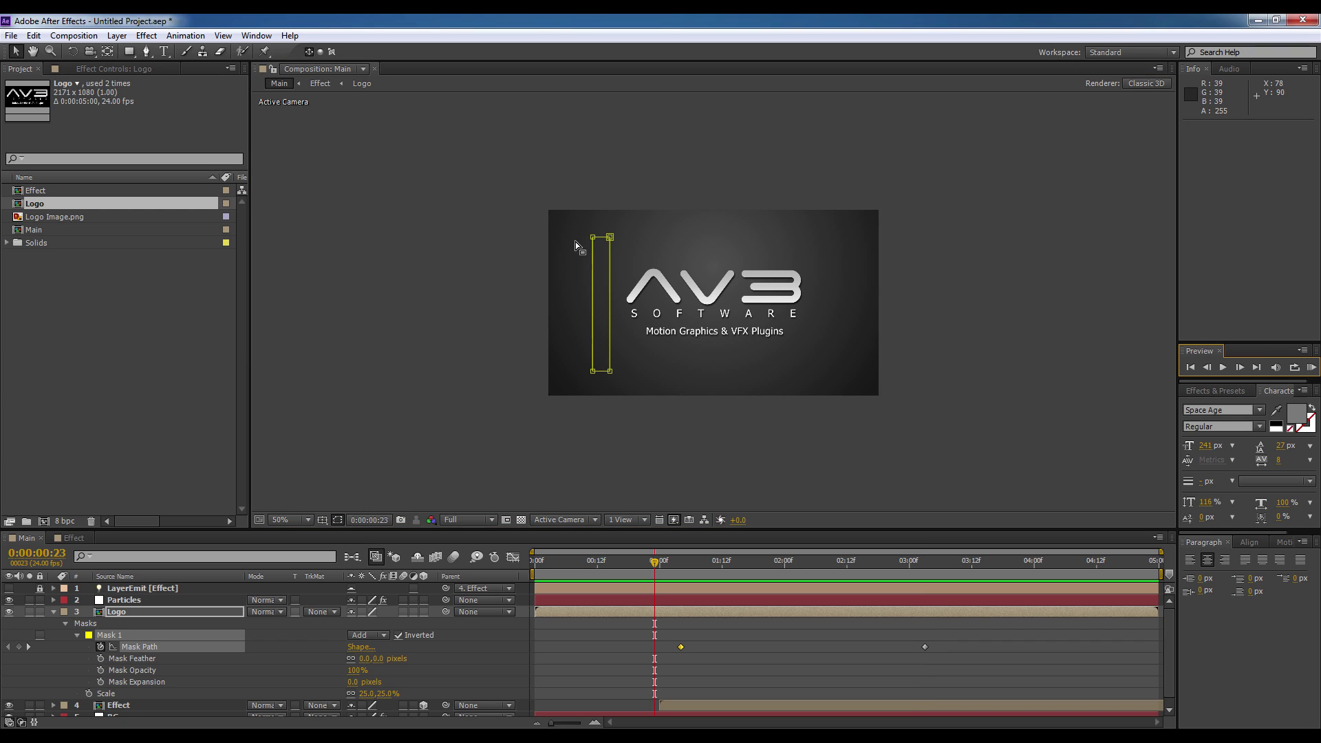
click(1311, 368)
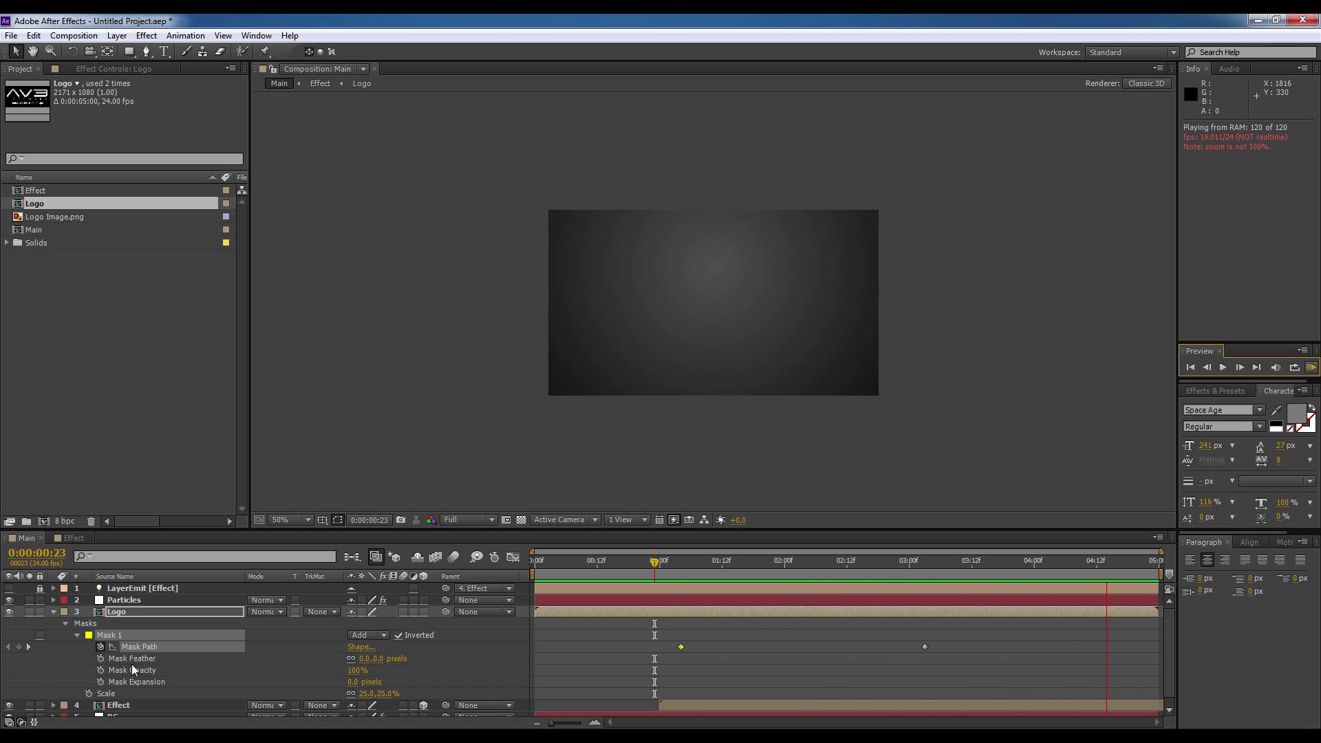
click(362, 658)
- Set Mask Feather to 80 pixels and preview the wipe from the first frame
click(364, 658)
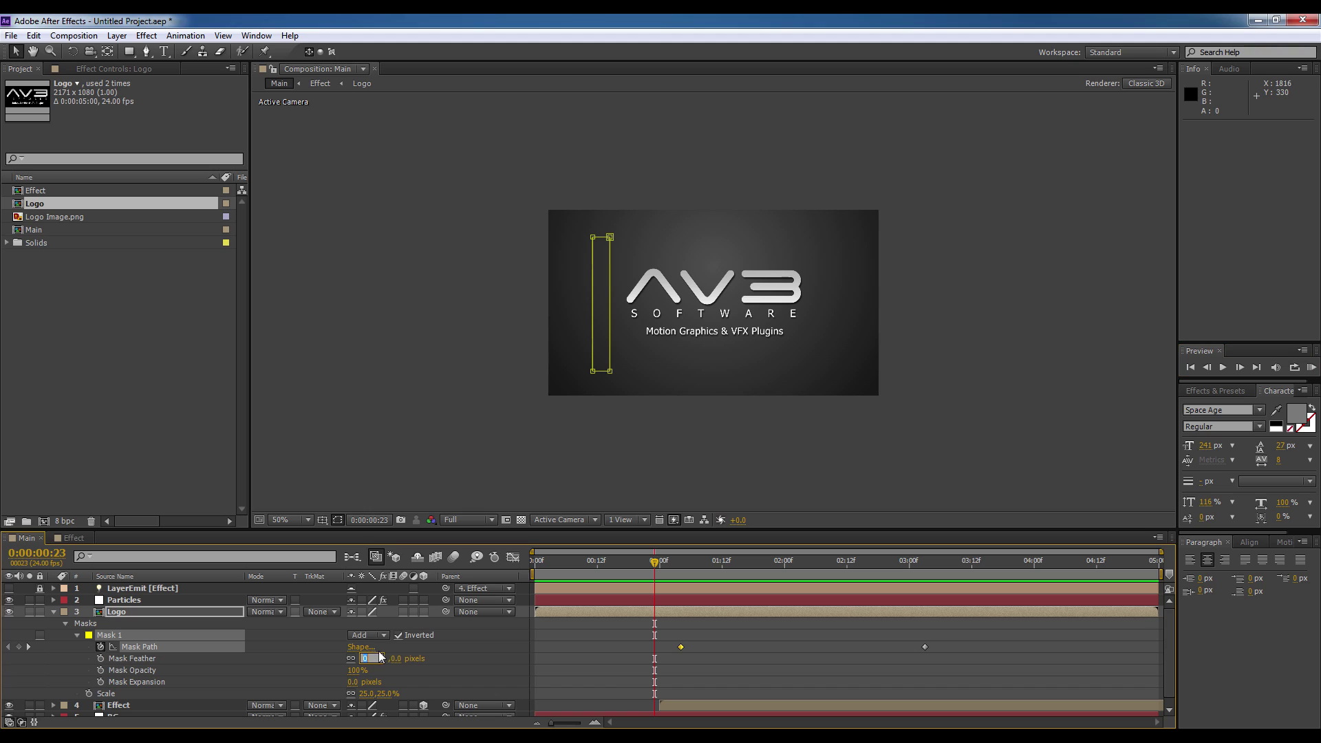
text(7)
text(0)
key(Return)
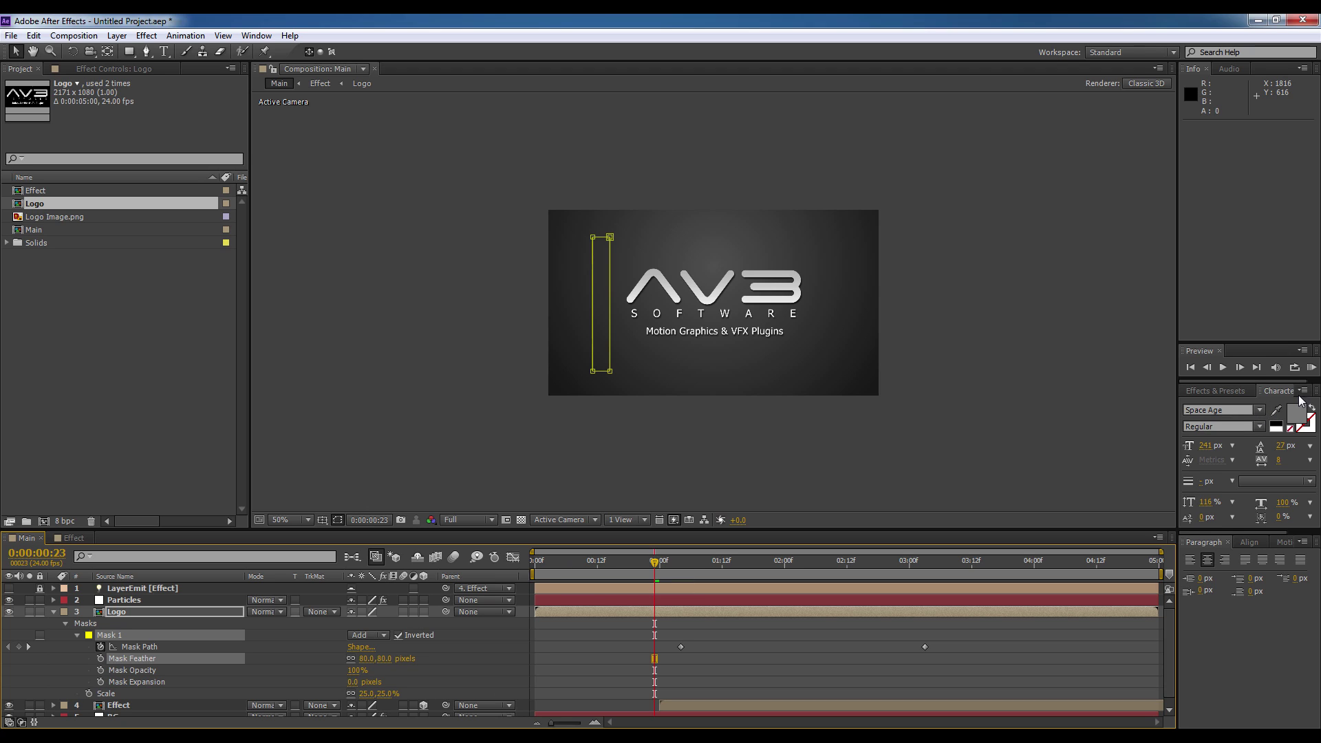
key(Home)
click(1312, 367)
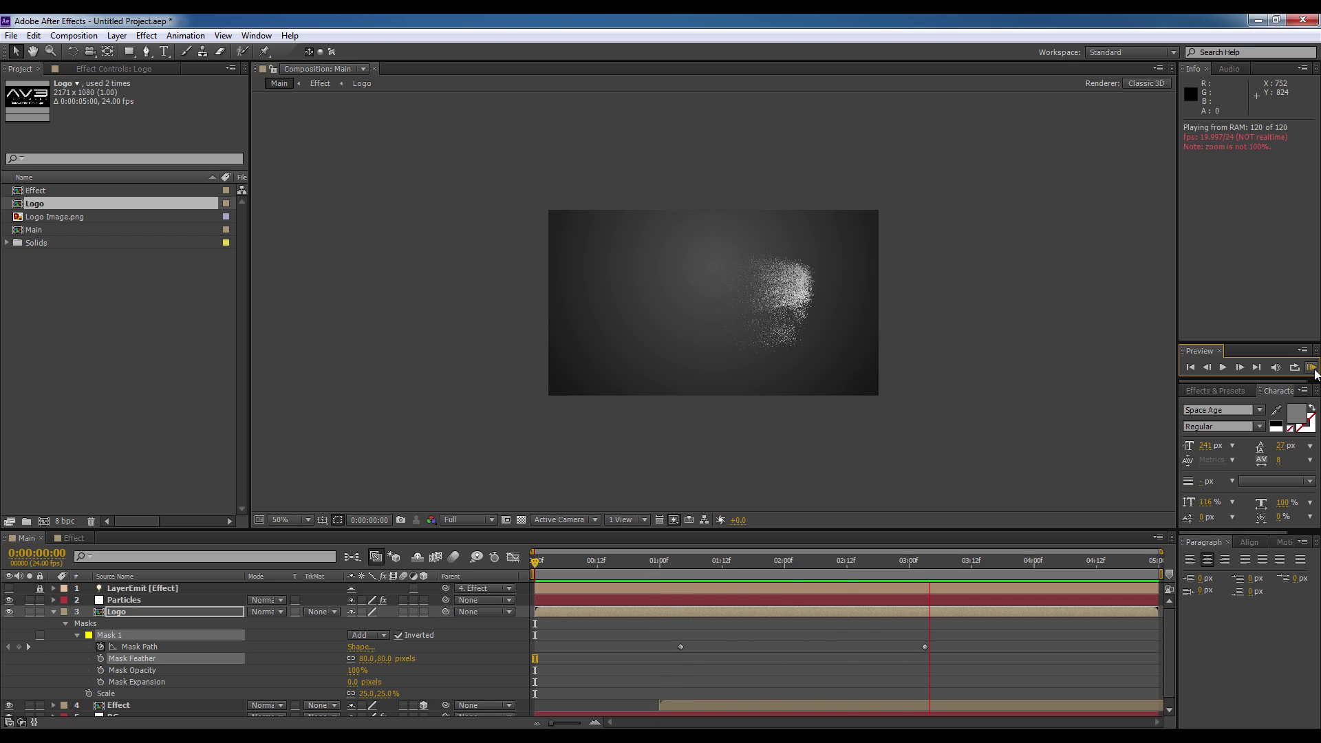
- Stop the RAM preview, return to frame 0, and scroll through the Particular settings
click(1138, 369)
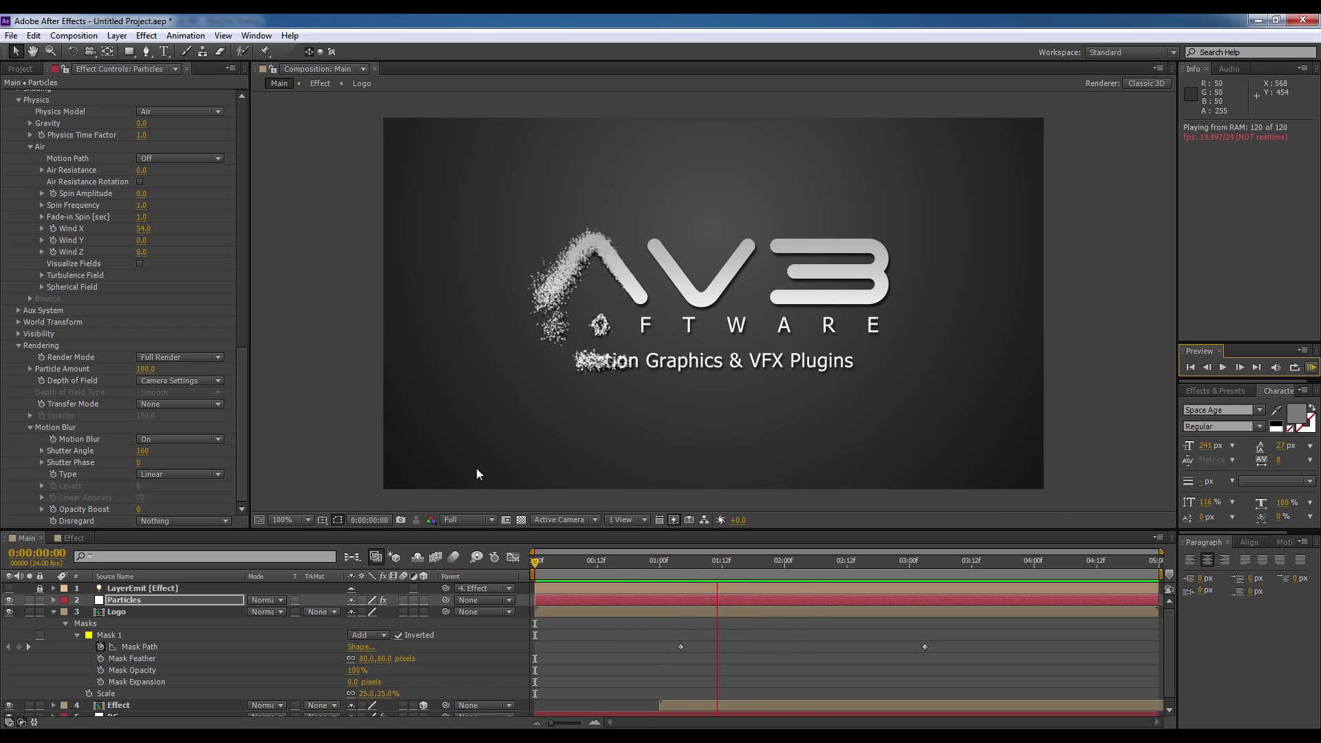
click(245, 354)
drag(241, 372, 238, 113)
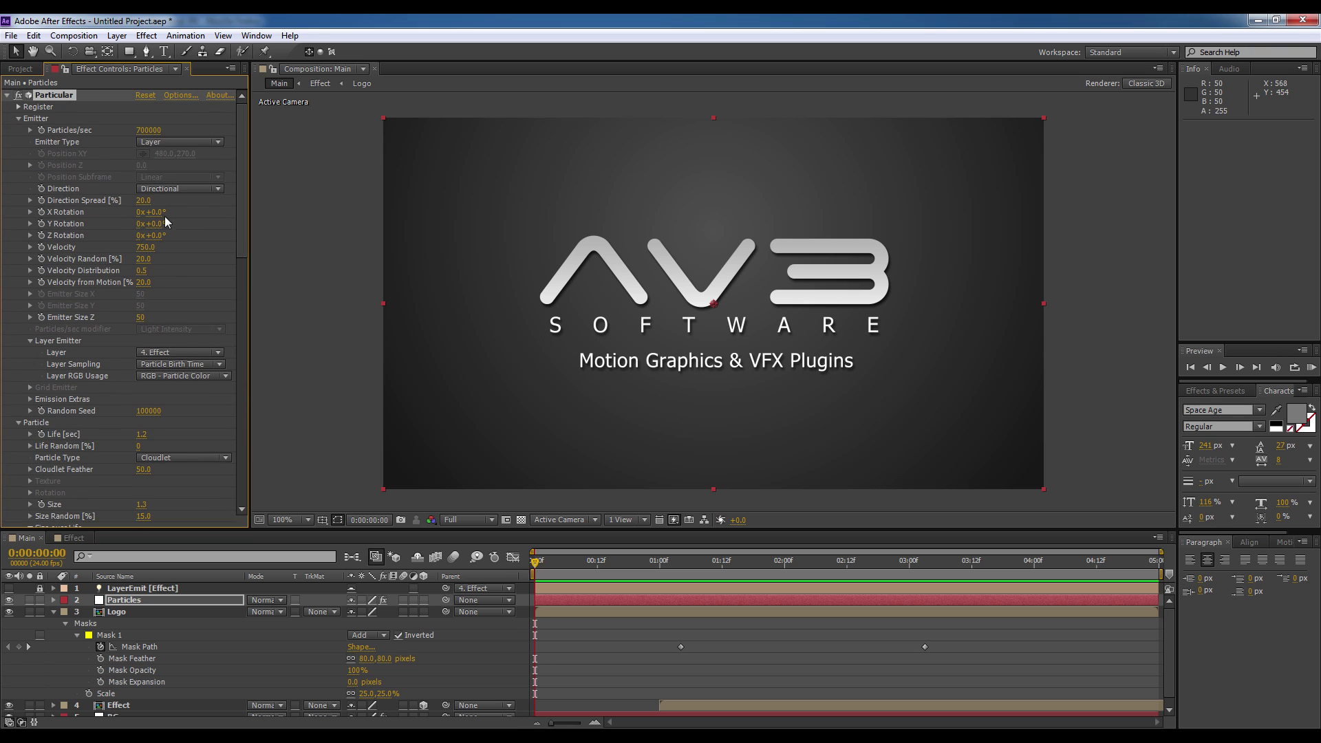